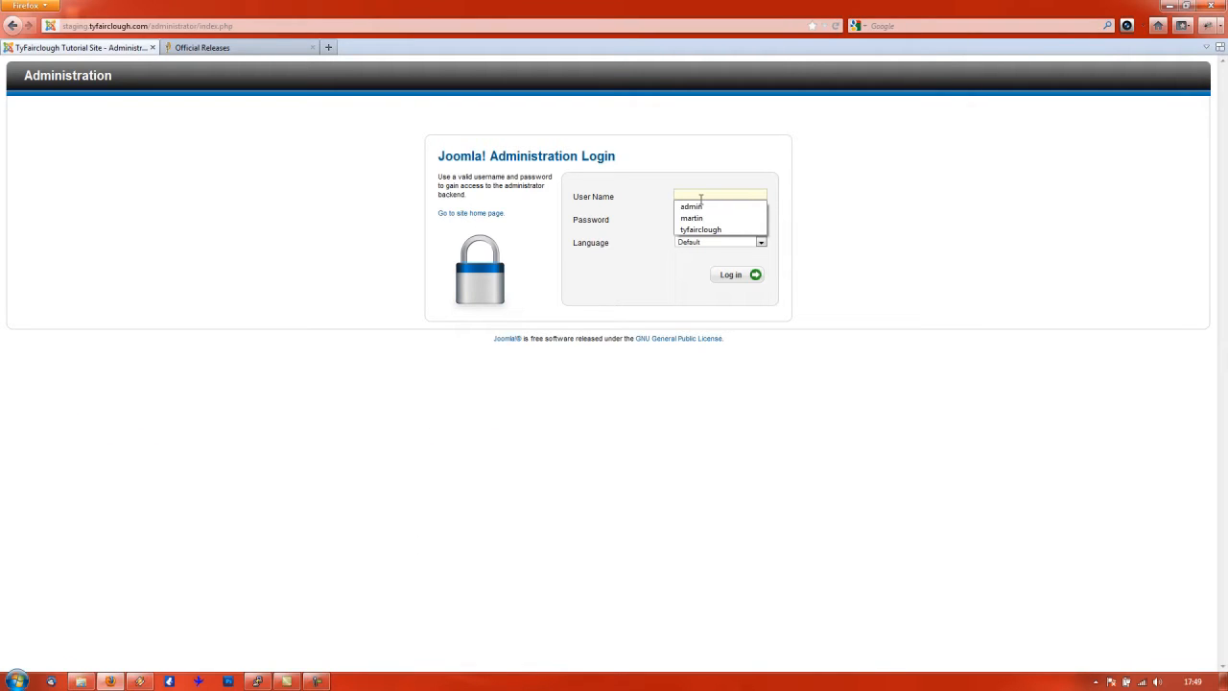
- Log in to the administrator backend as user admin with the saved password
type("admin")
key("Tab")
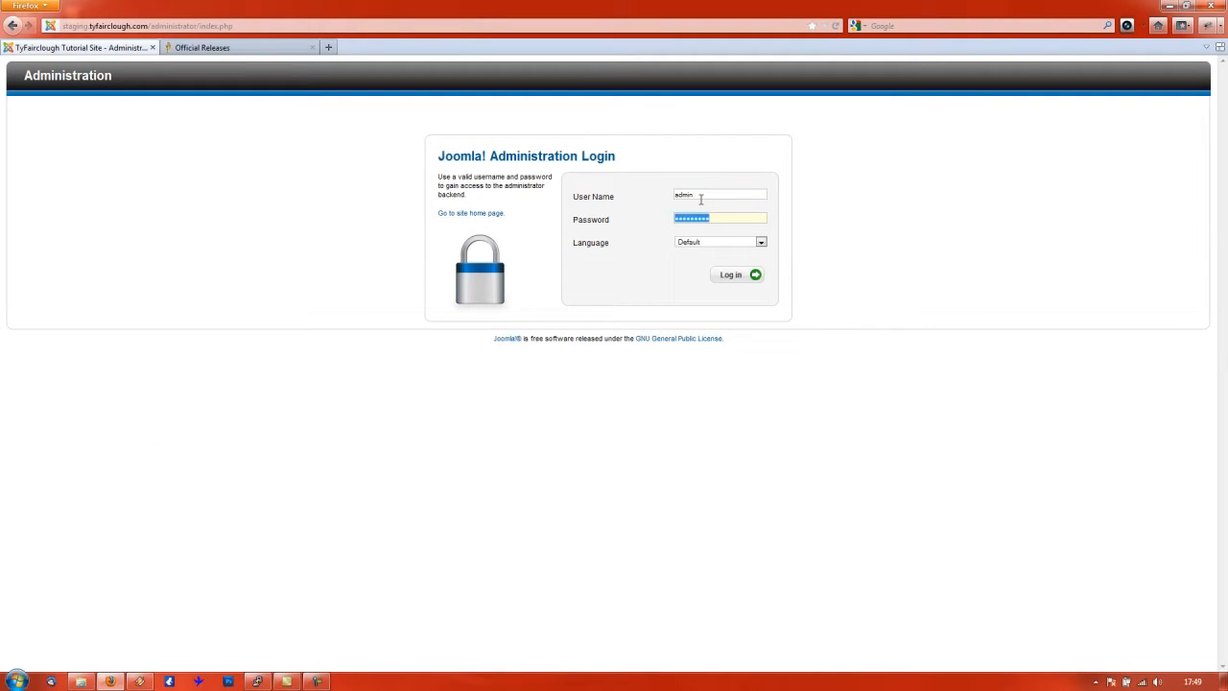
key("Return")
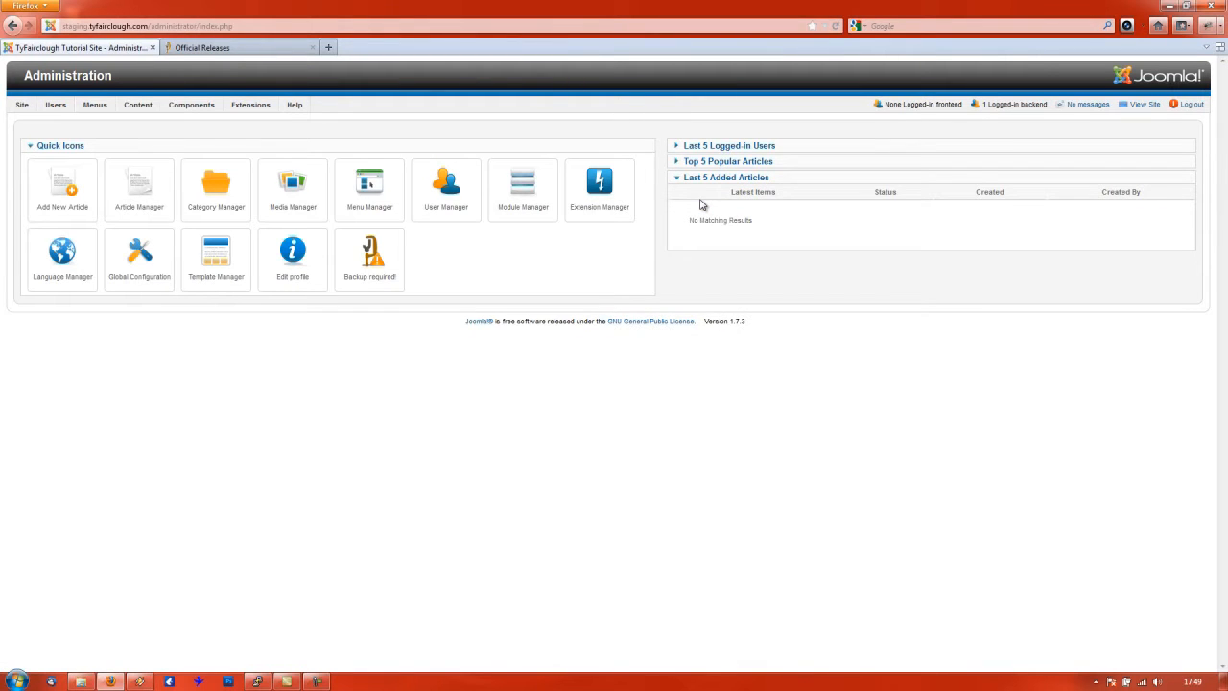
- Open the Article Manager from the Content menu, showing its empty article list
mouse_move(140, 108)
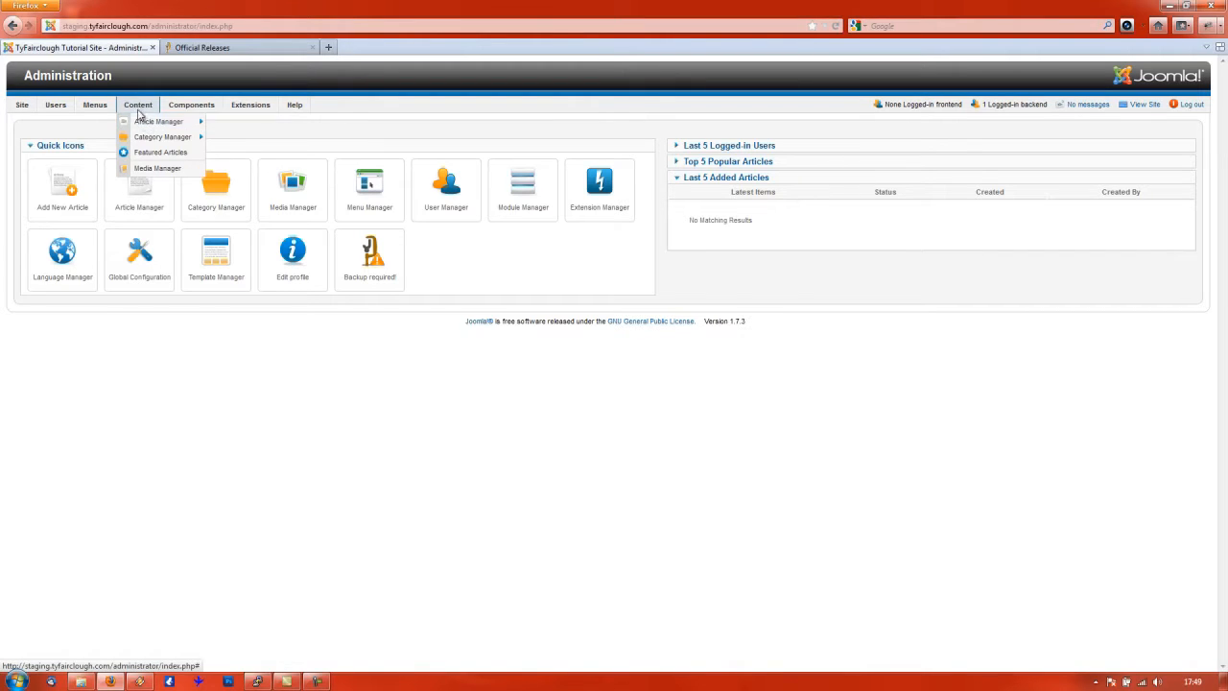
left_click(141, 124)
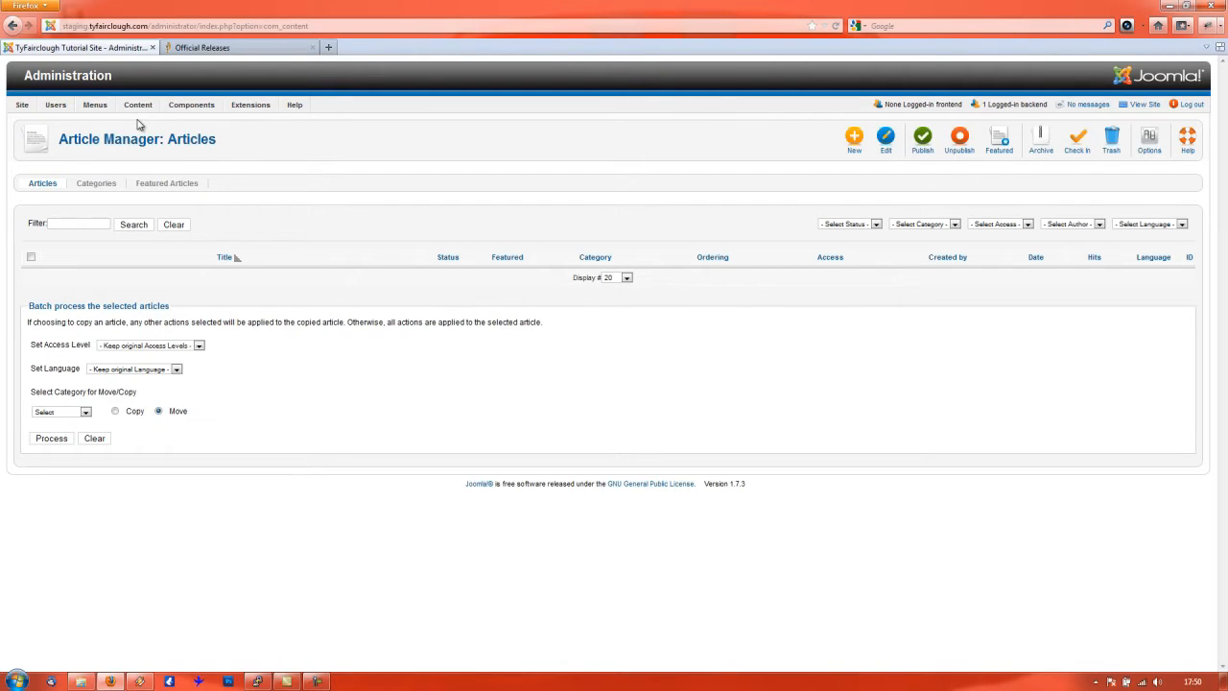
mouse_move(191, 105)
mouse_move(127, 103)
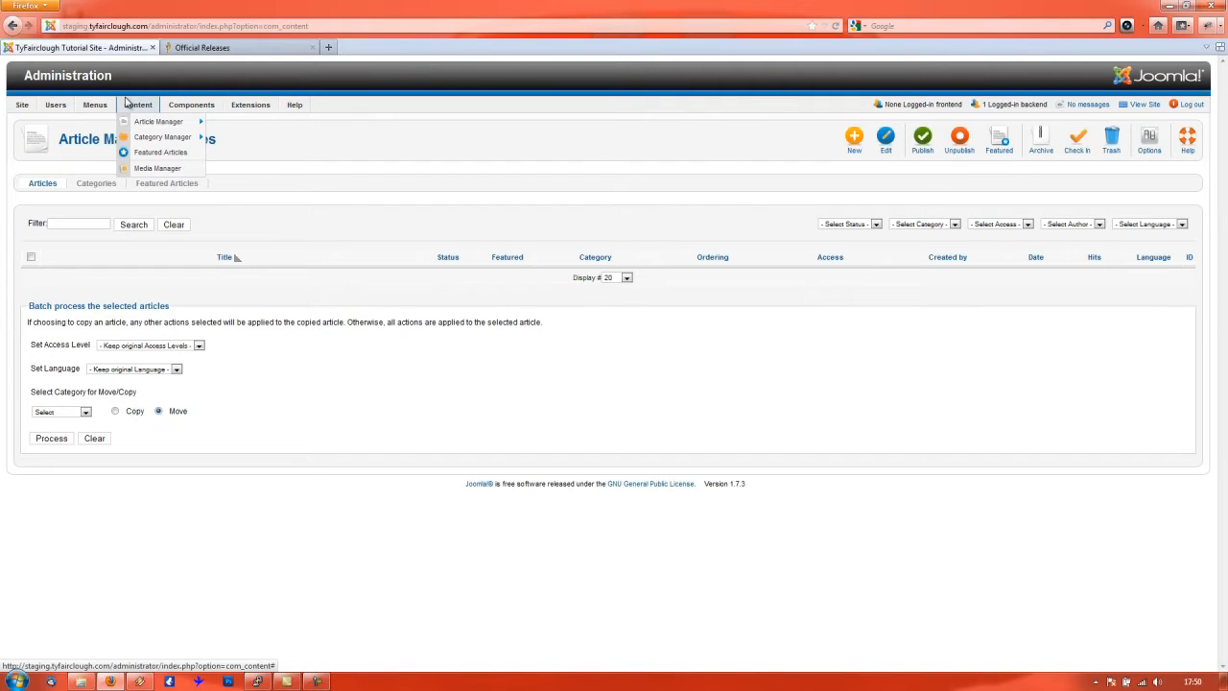
mouse_move(252, 110)
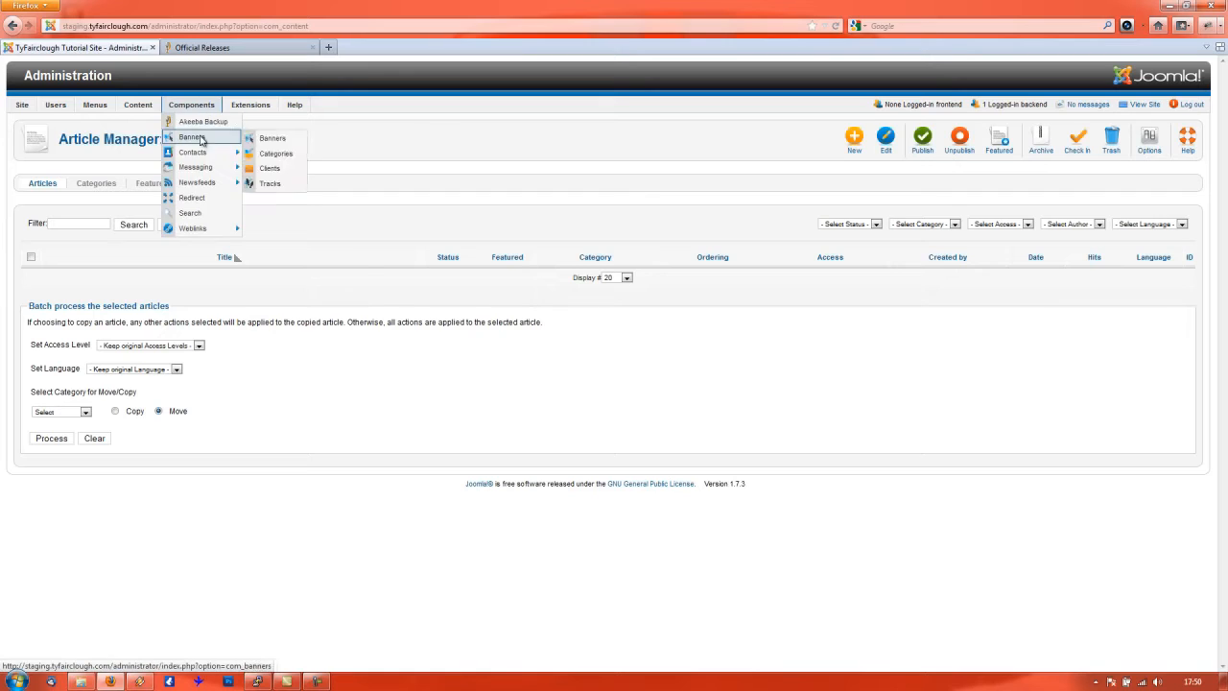
mouse_move(200, 153)
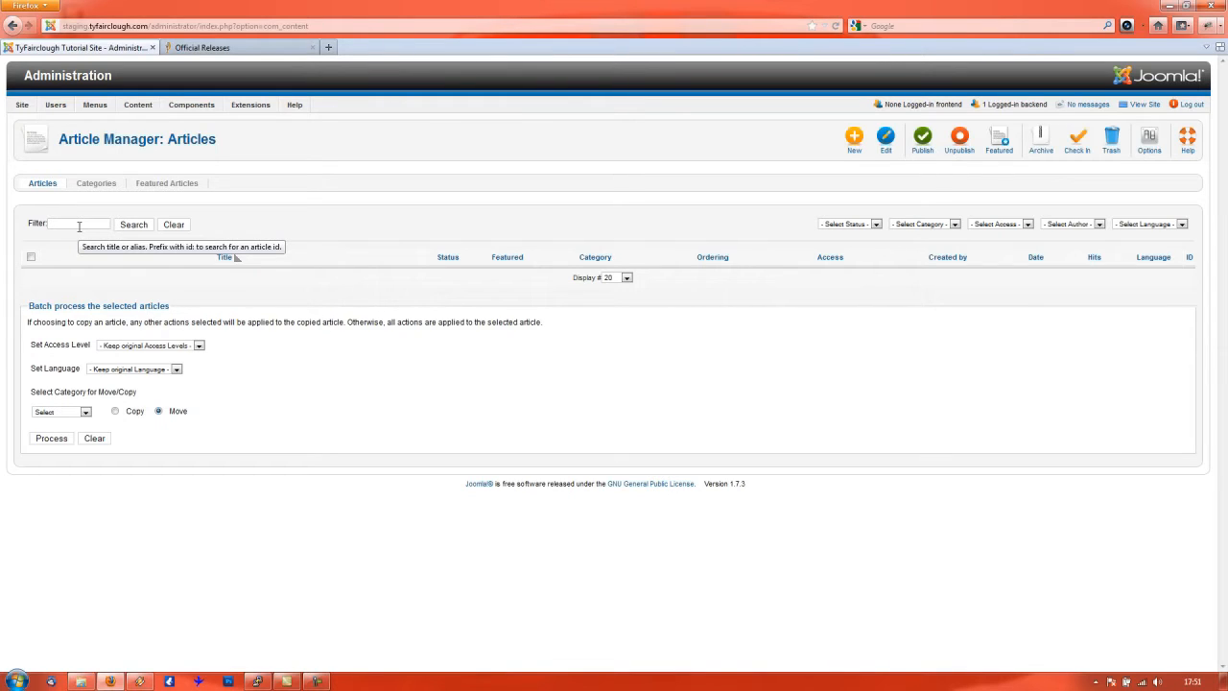
- Switch to the article Categories list and start a new category
left_click(97, 186)
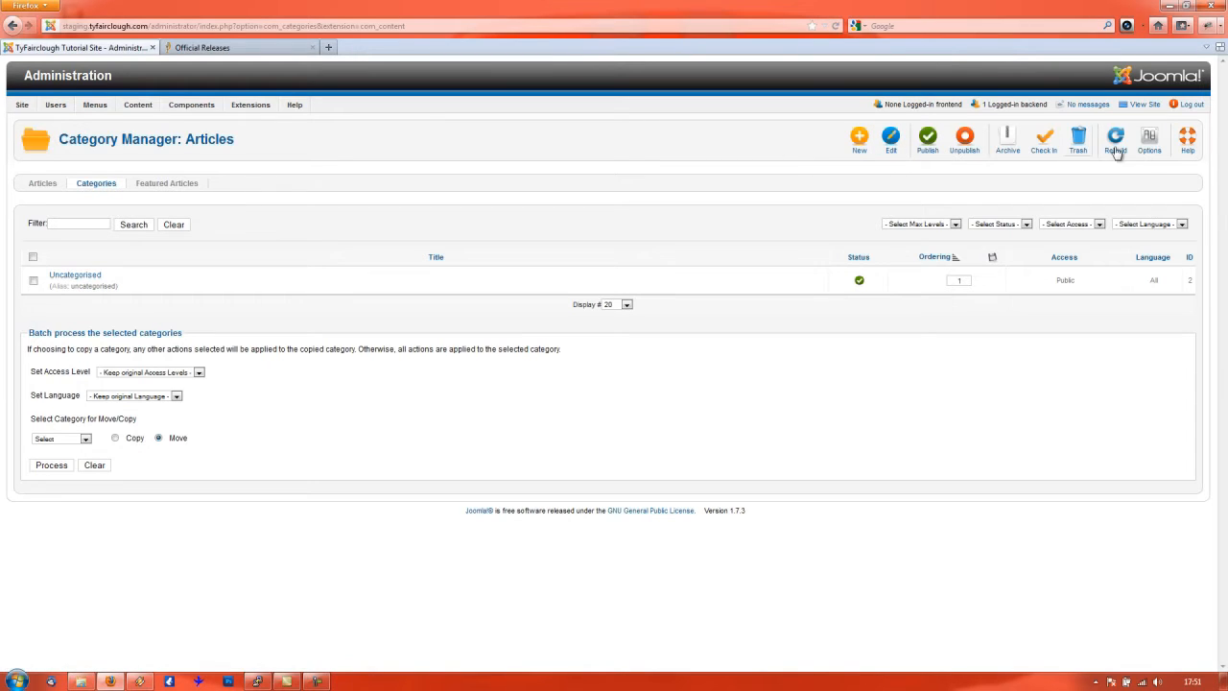
left_click(858, 143)
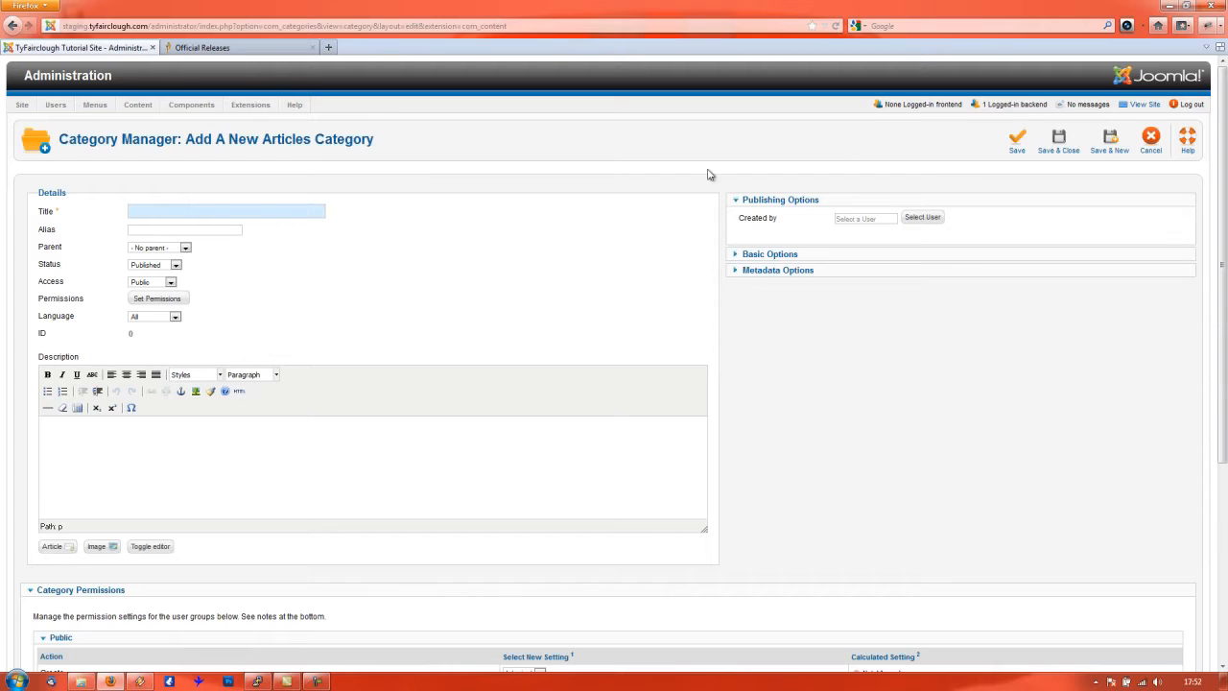
- Enter 'Blog' as the new category's title, capitalizing the first letter
left_click(265, 212)
type("blog")
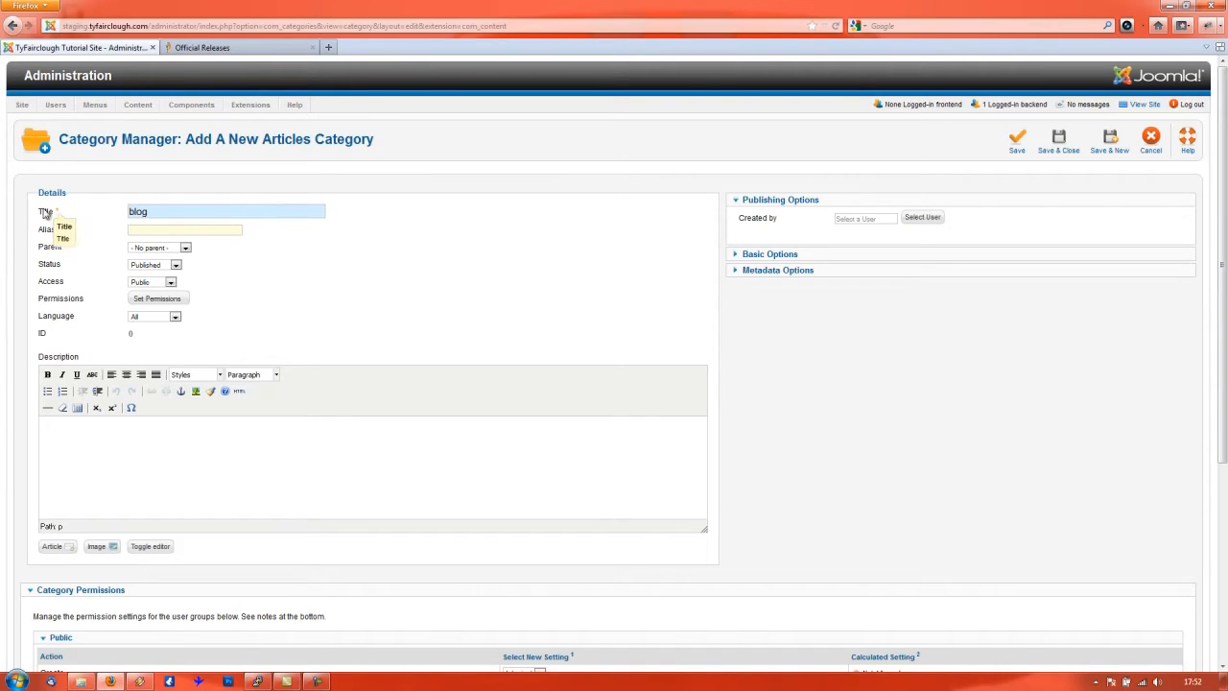
left_click_drag(136, 215, 115, 202)
type("B")
left_click(158, 232)
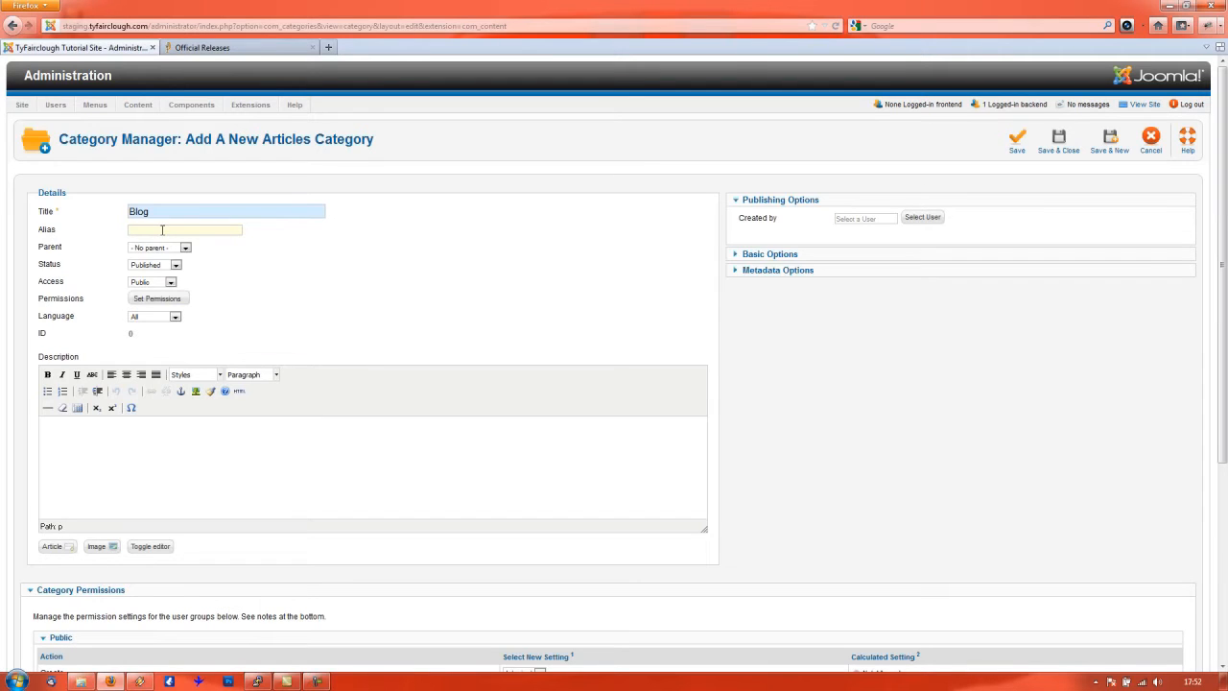
key("shift+Tab")
left_click(167, 231)
left_click(233, 207)
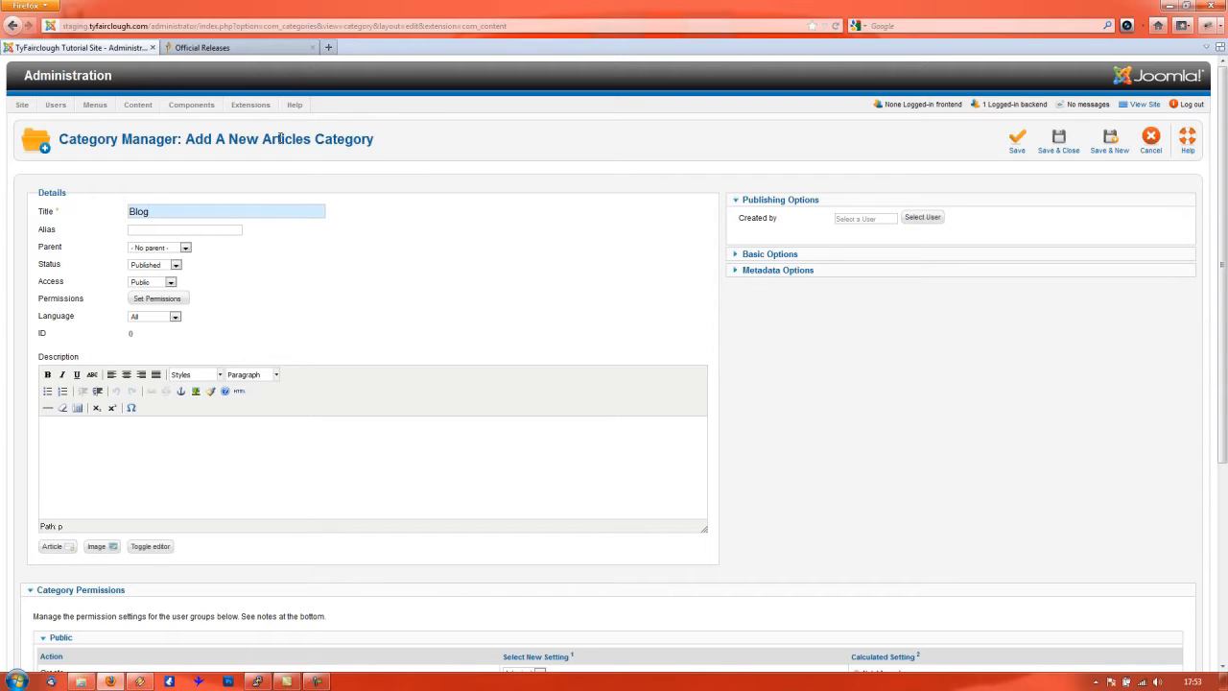
type("!!")
type("blog-wow")
key("shift+Tab")
key("End")
key("BackSpace")
key("BackSpace")
key("Tab")
key("BackSpace")
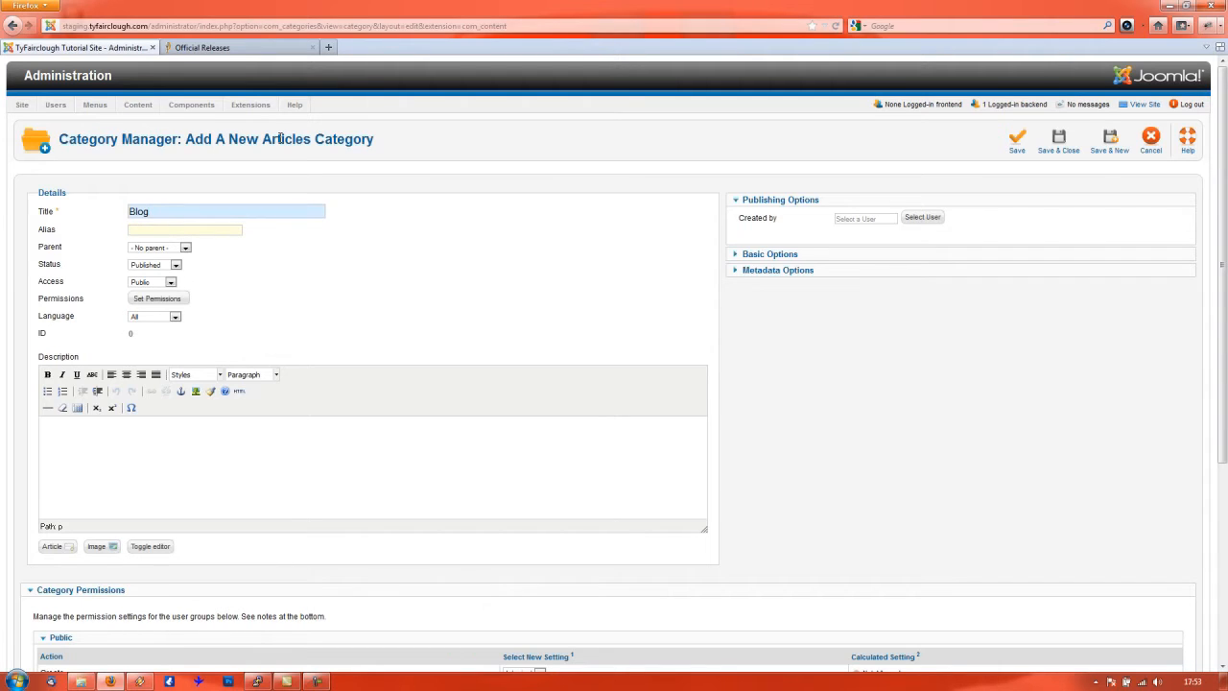
key("Tab")
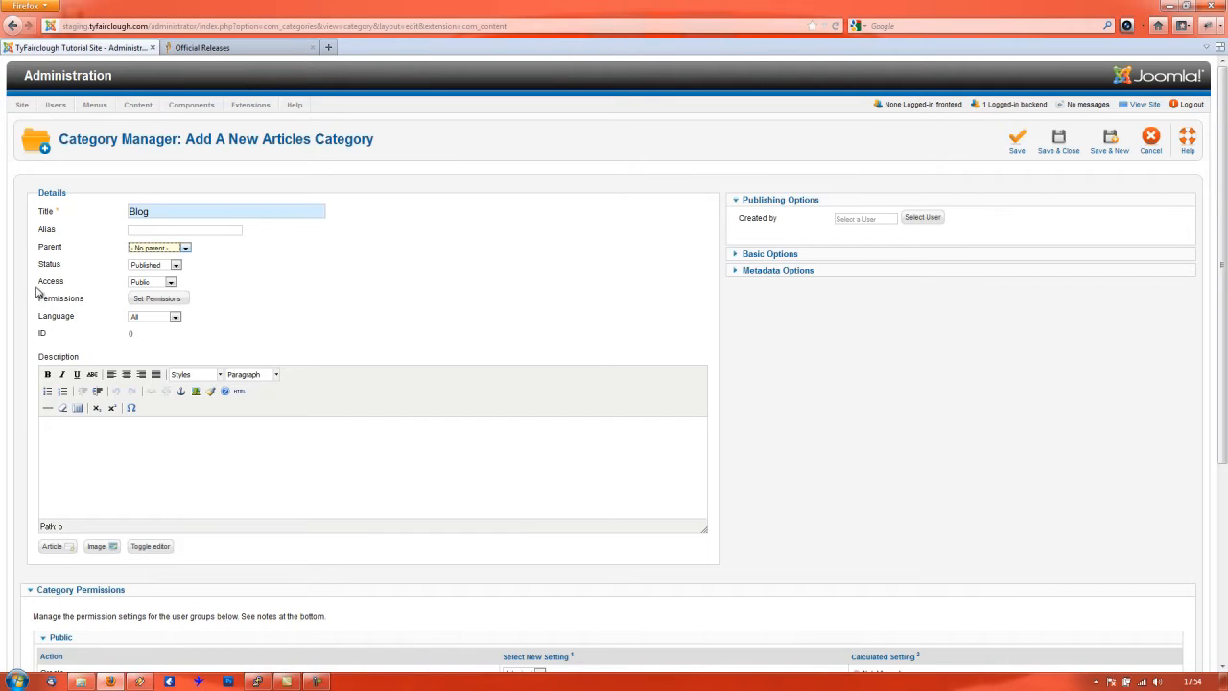
- Keep the Blog category's access level set to Public
left_click(158, 284)
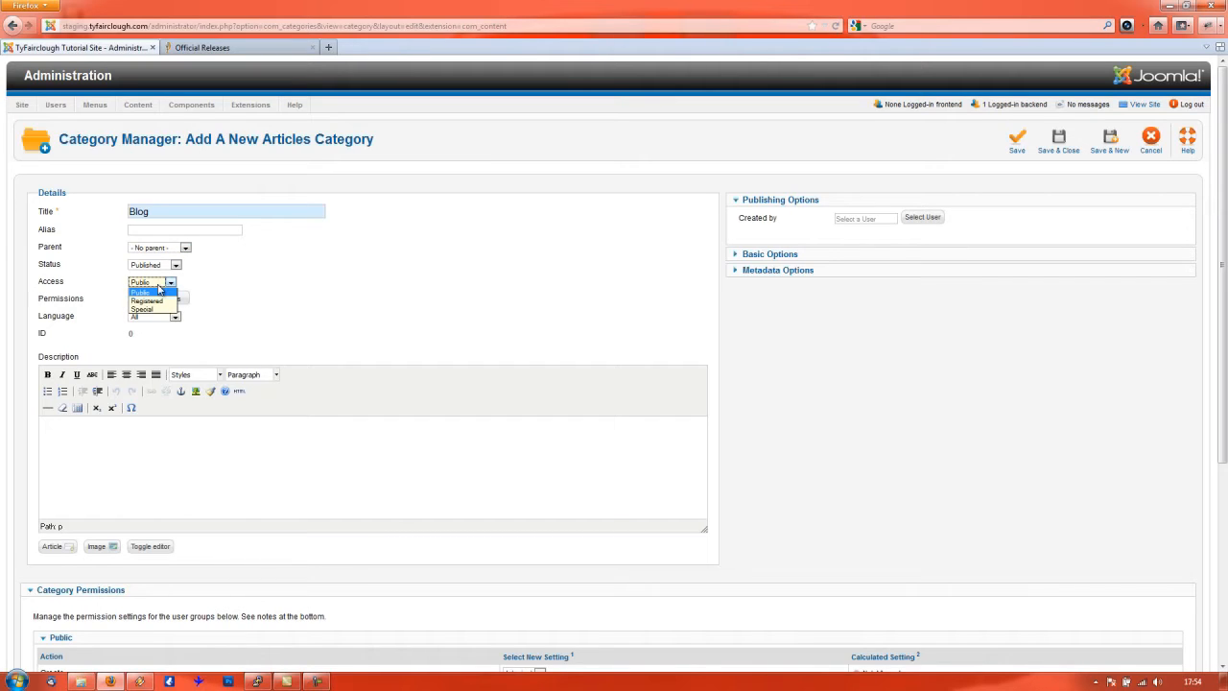
left_click(158, 291)
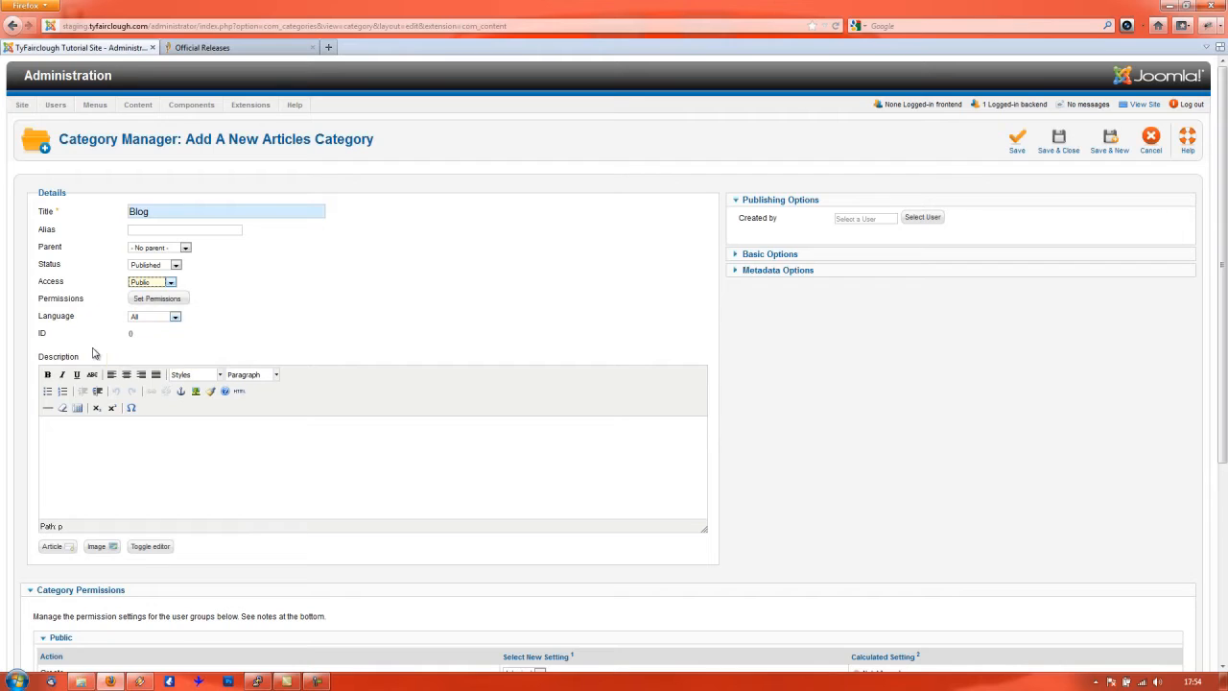
left_click(231, 461)
- Expand the Basic Options and Metadata Options panels of the category form
left_click(789, 256)
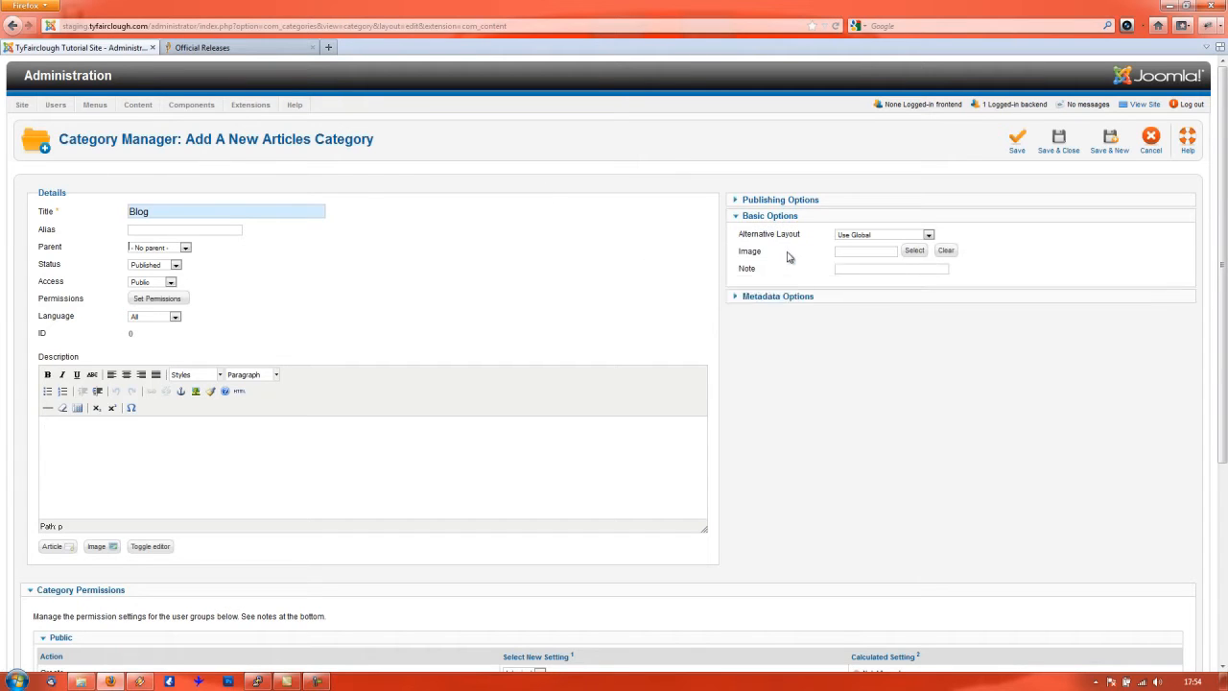
left_click(785, 306)
left_click(866, 255)
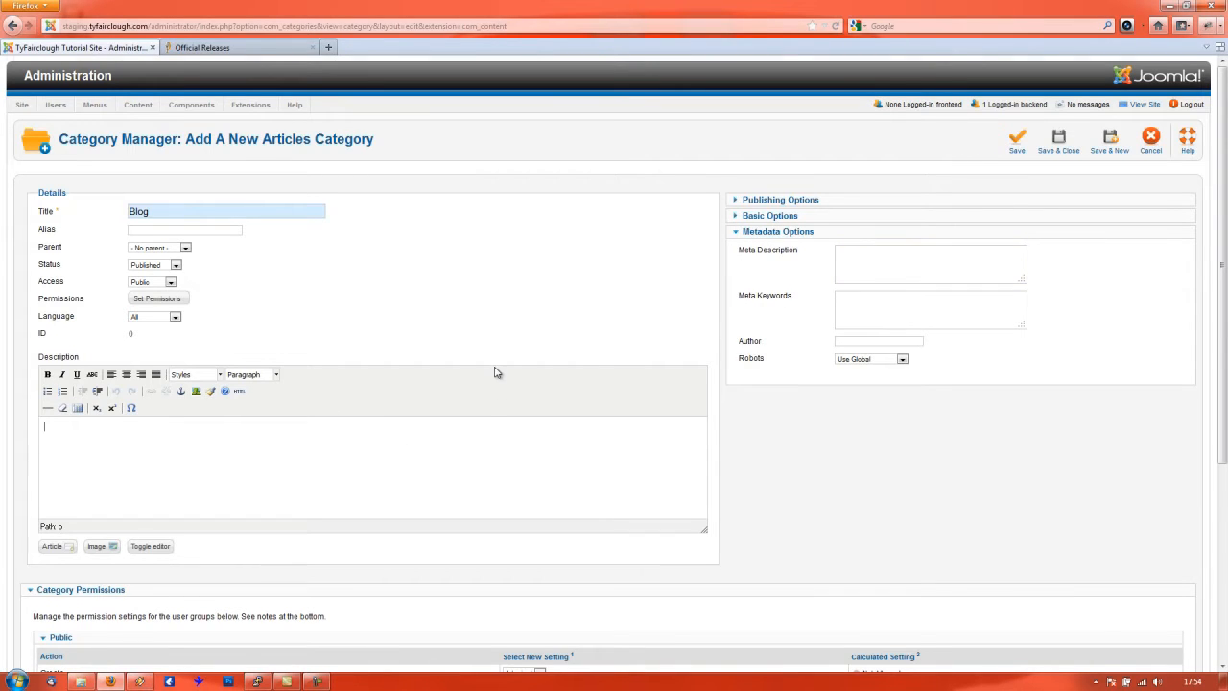
scroll(451, 366, "down", 1)
left_click(69, 377)
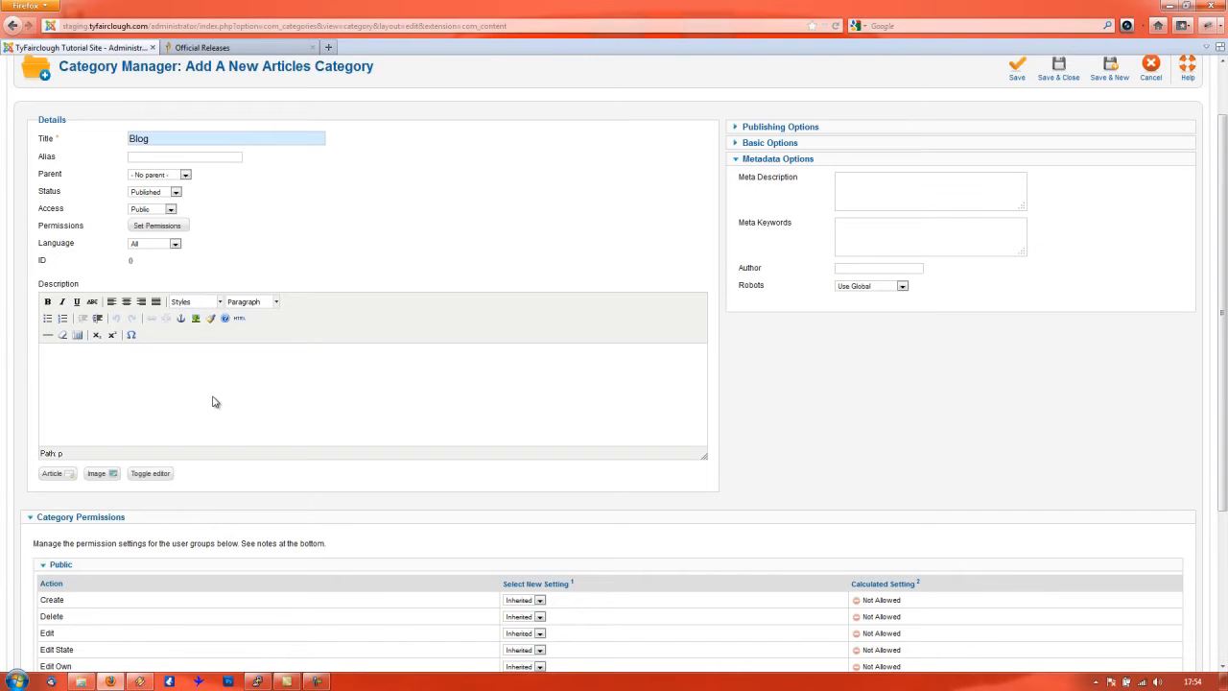
scroll(467, 412, "up", 1)
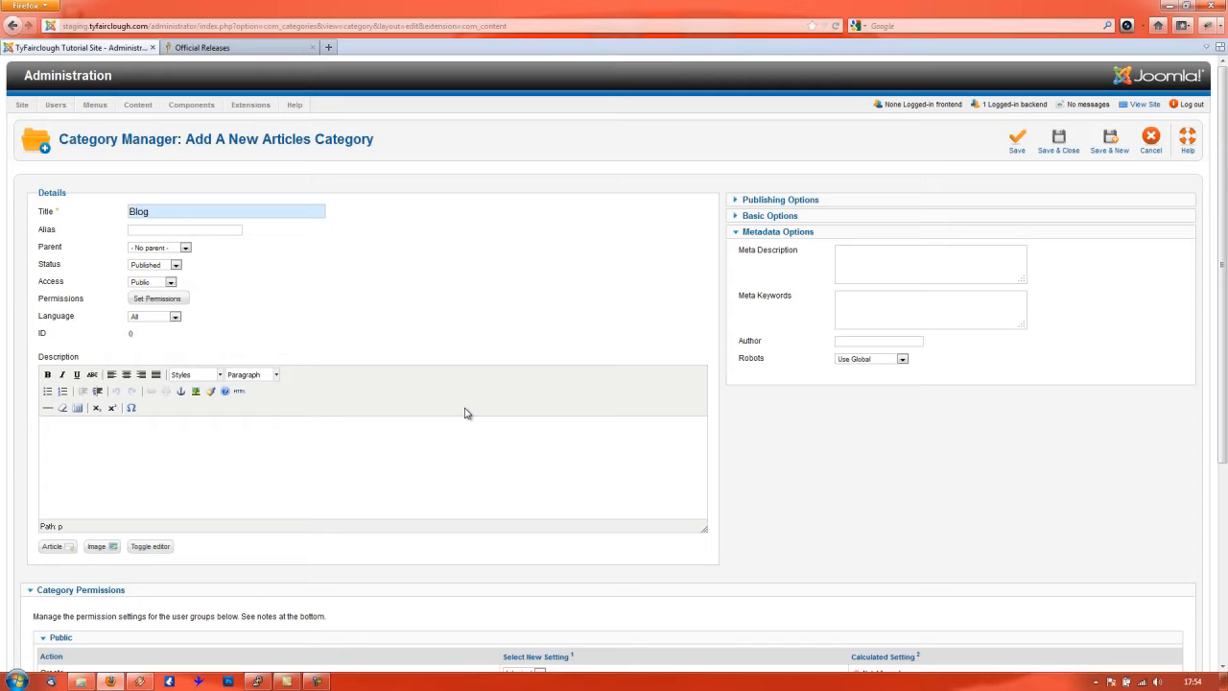
- Describe Blog as 'Hi there this blog tells a story of how to run and use Joomla!…' and Save & New
type("Hi there this blog tells a story of how to run and use")
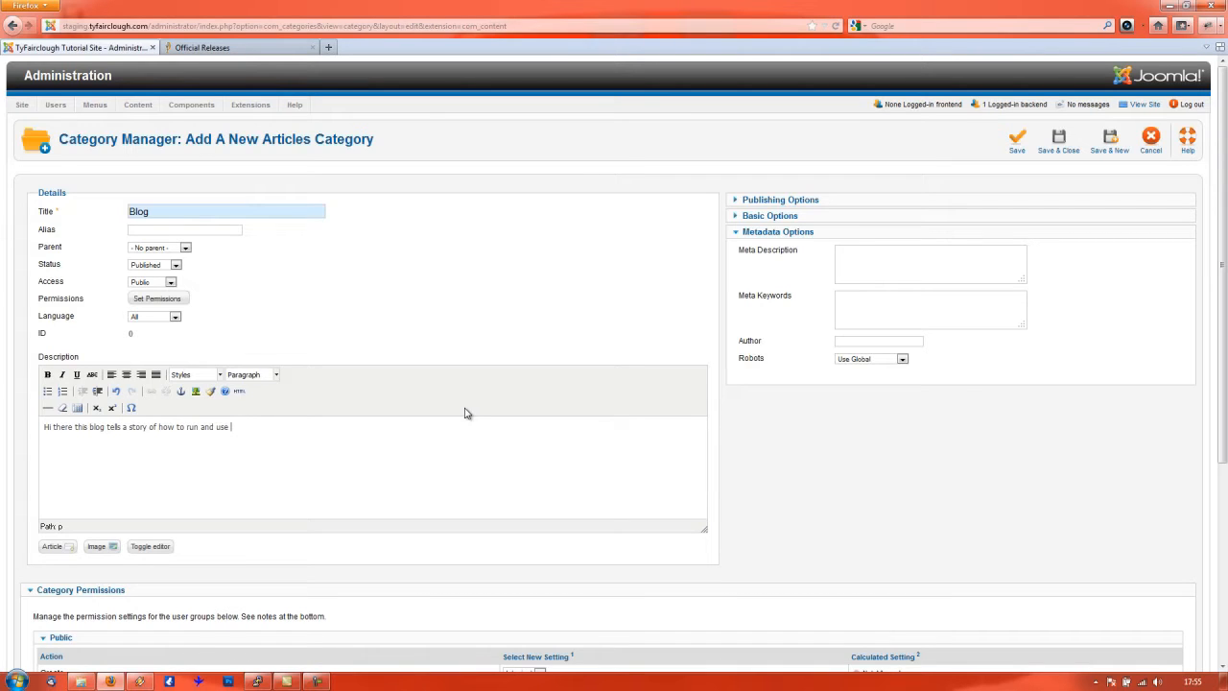
type(" Joomla! I hope you like it.")
scroll(480, 491, "down", 3)
scroll(502, 488, "up", 3)
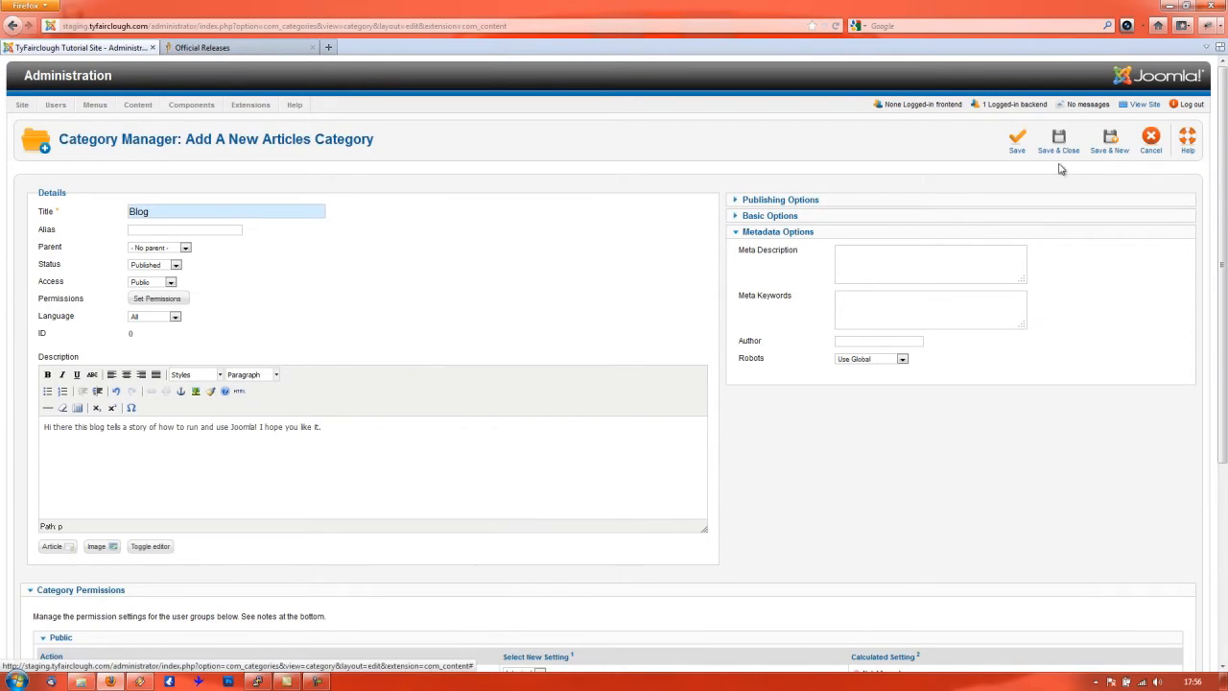
left_click(1114, 150)
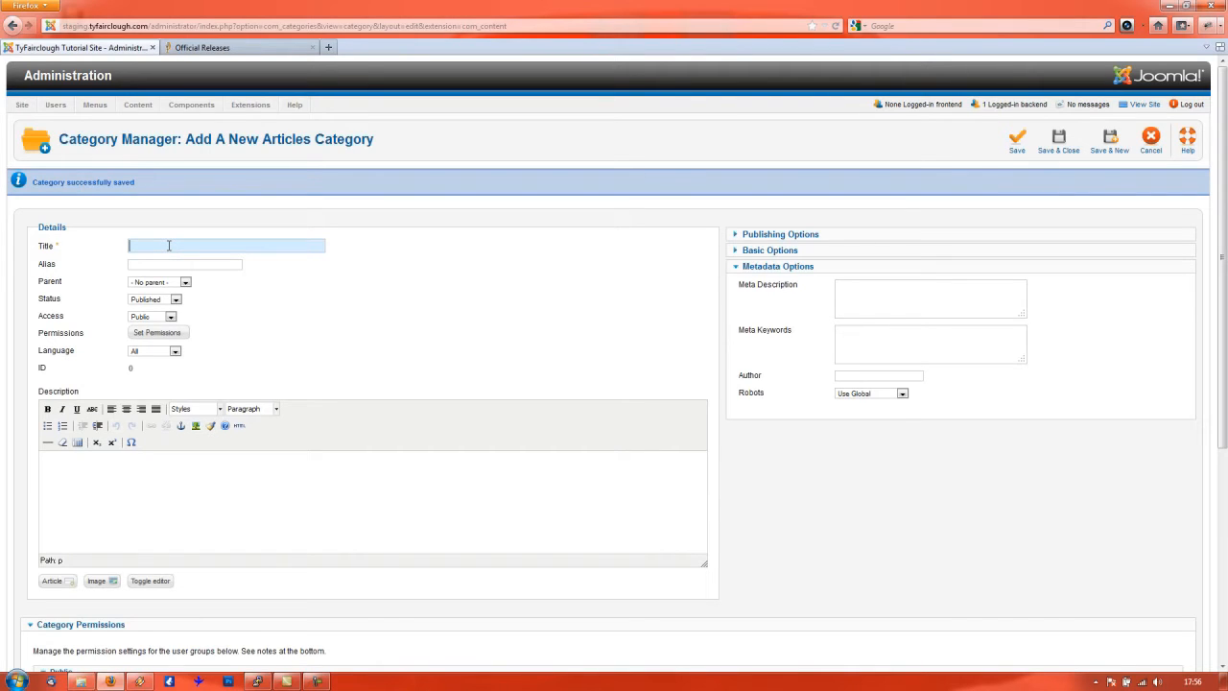
- Title the category 'Current Affairs', set parent Blog, and describe it as news and political stuff
type("Current")
type("Affairs")
left_click(159, 283)
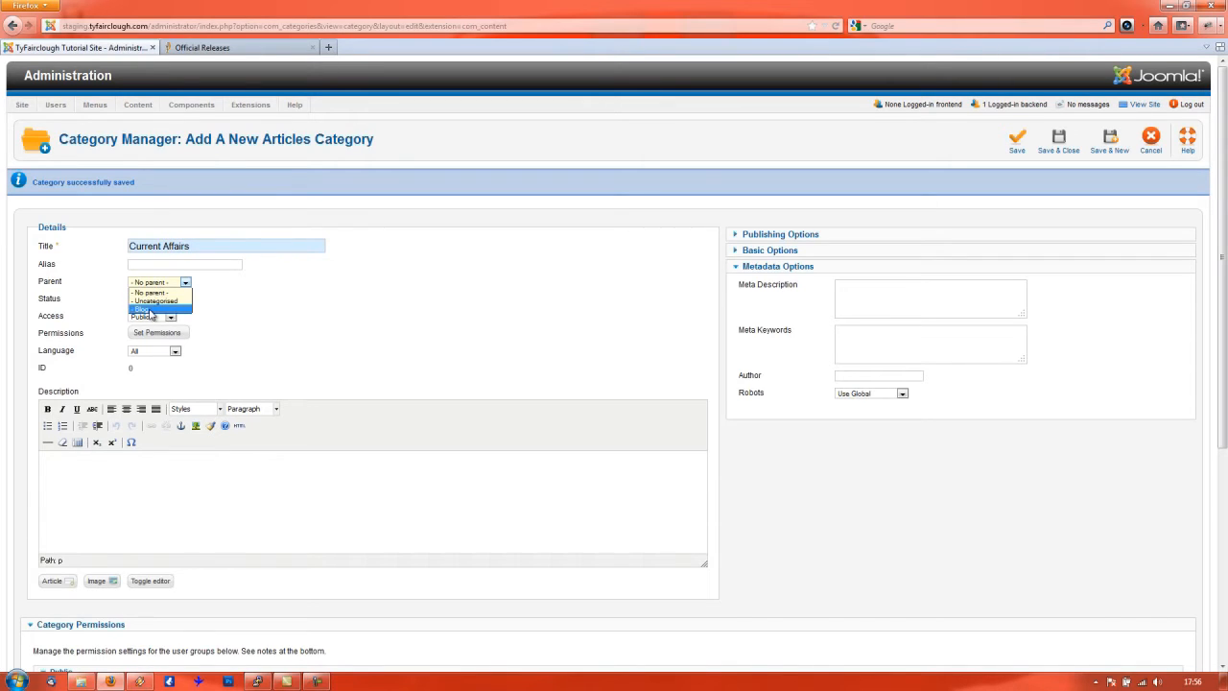
mouse_move(55, 271)
left_click(162, 262)
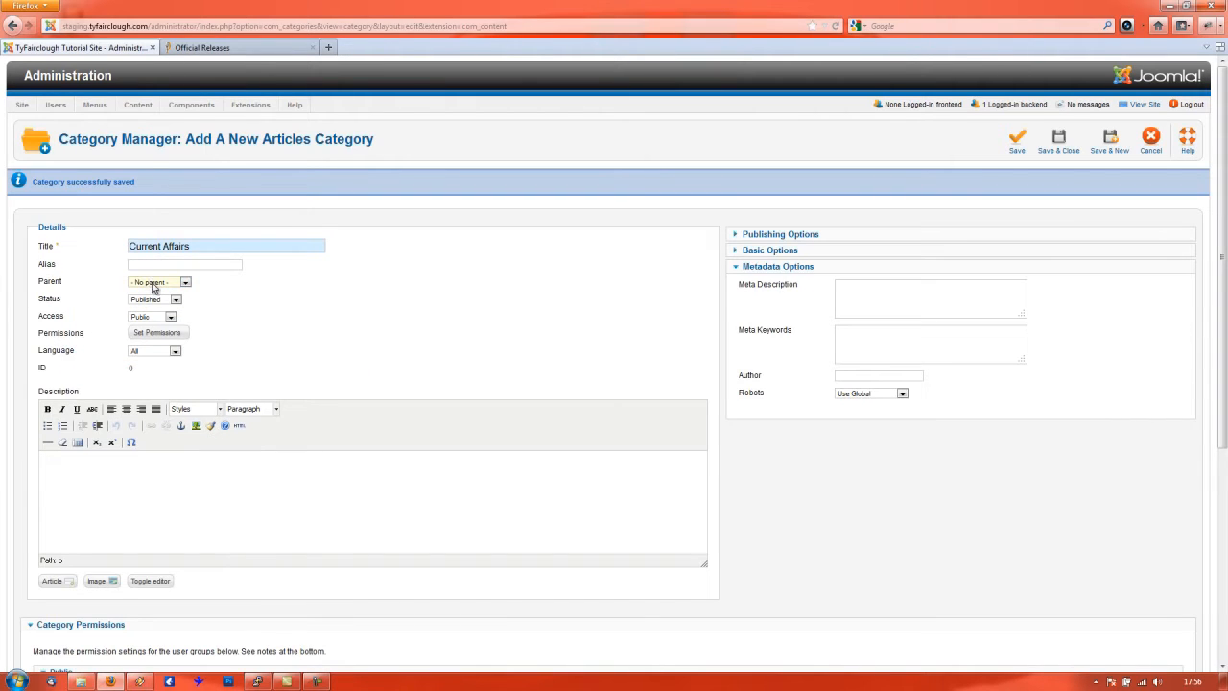
left_click(153, 284)
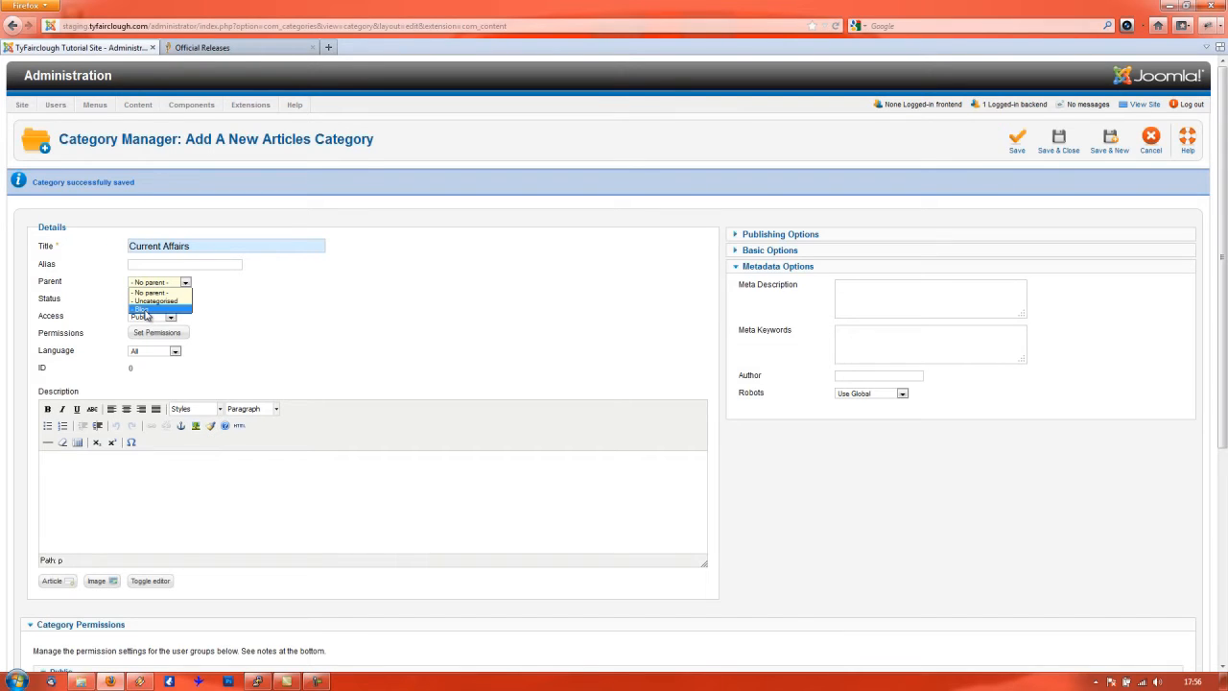
left_click(144, 309)
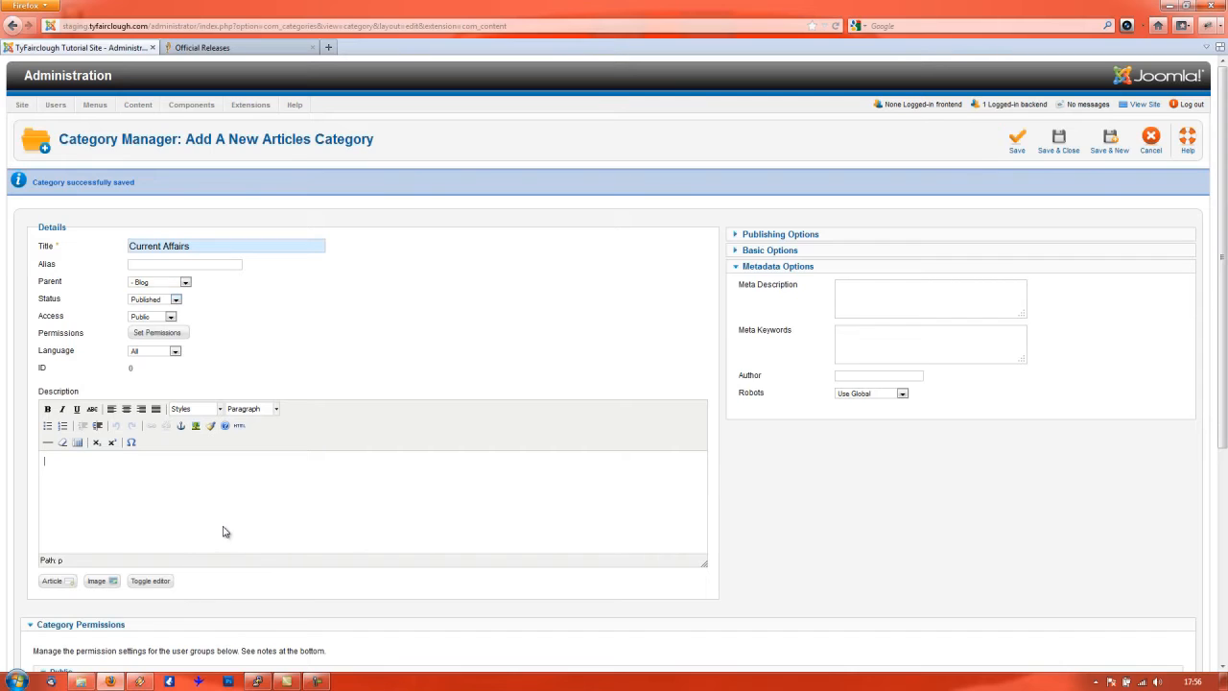
type("Here i talk about news and political stuff.")
- Save Current Affairs, start another category, and title it 'Music'
left_click(1110, 141)
type("Mus")
key("BackSpace")
key("BackSpace")
type("usic")
key("Tab")
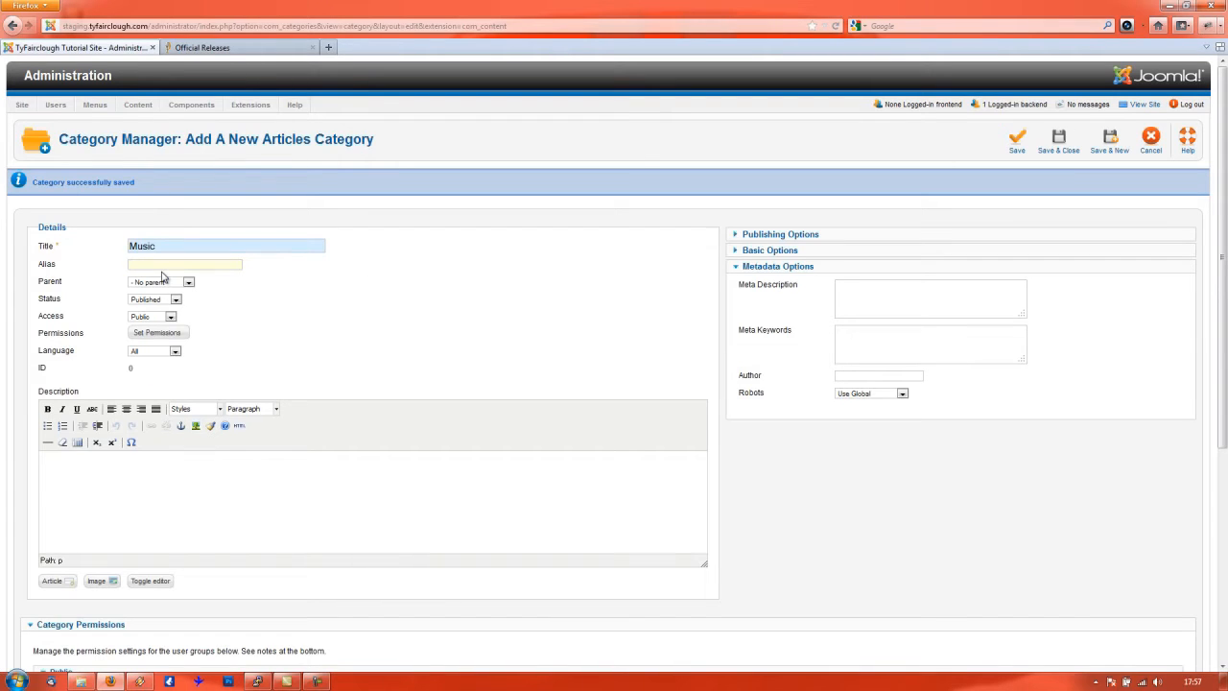
- Set the Music category's alias to 'i-love-music'
type("i-love-musi")
key("Tab")
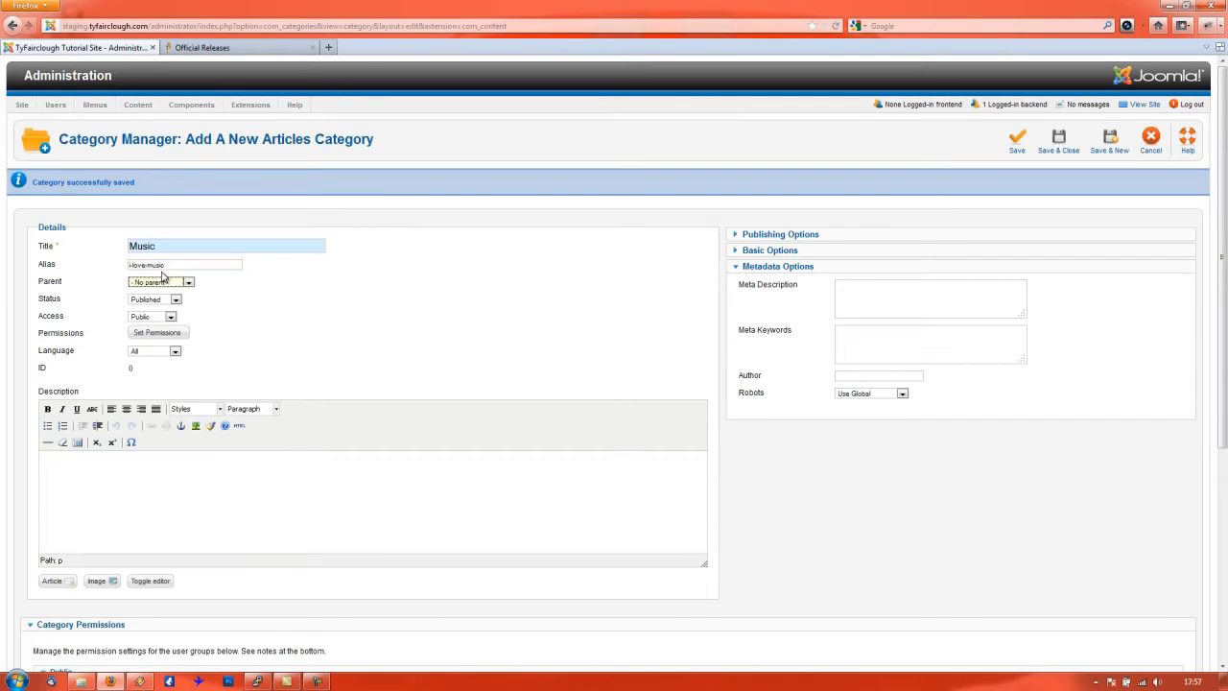
mouse_move(53, 266)
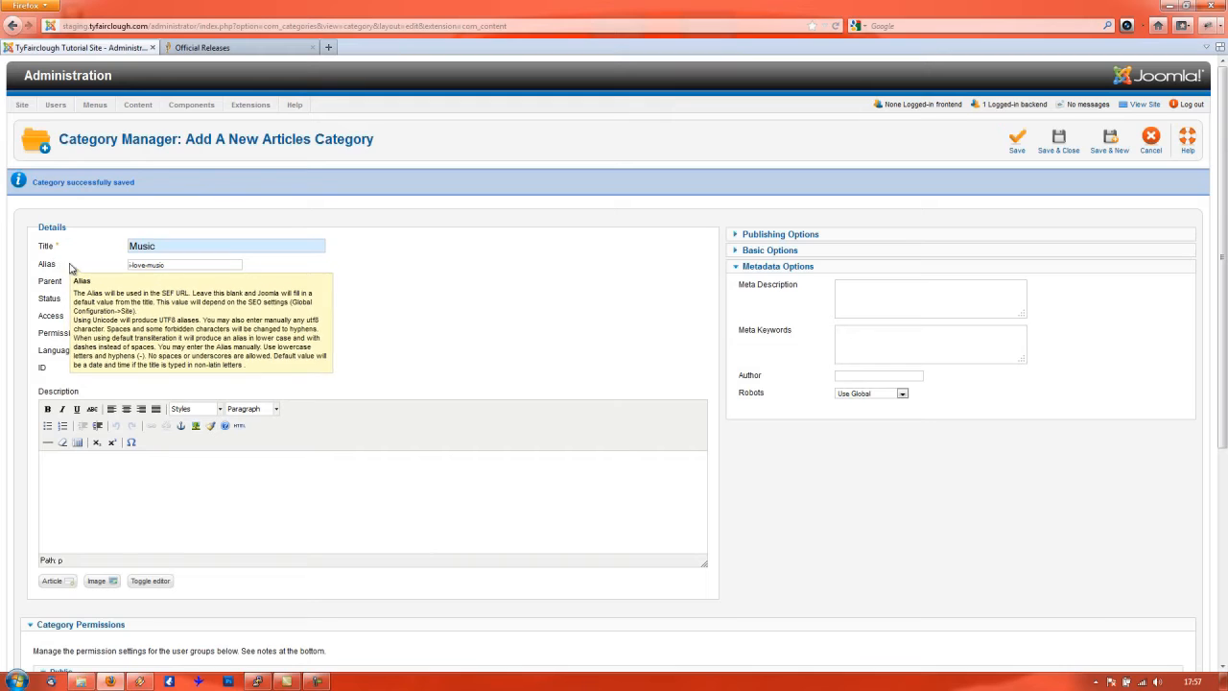
left_click(185, 266)
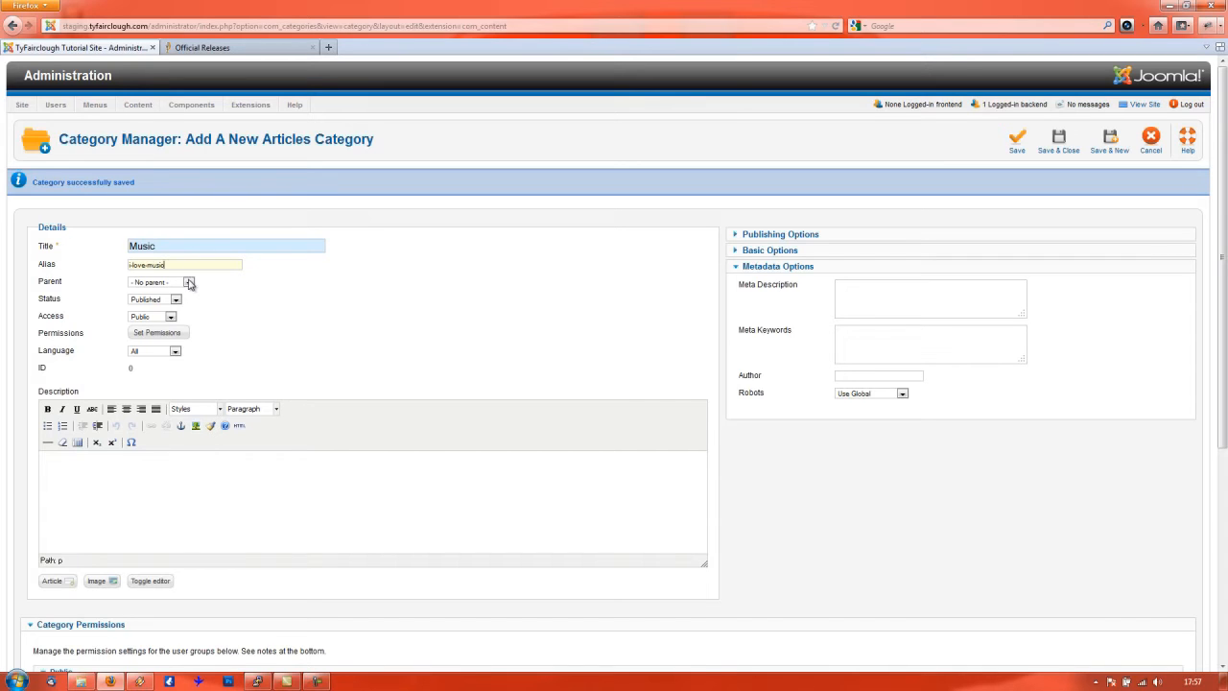
- Choose Current Affairs as the Music category's parent, after briefly trying Blog
left_click(189, 283)
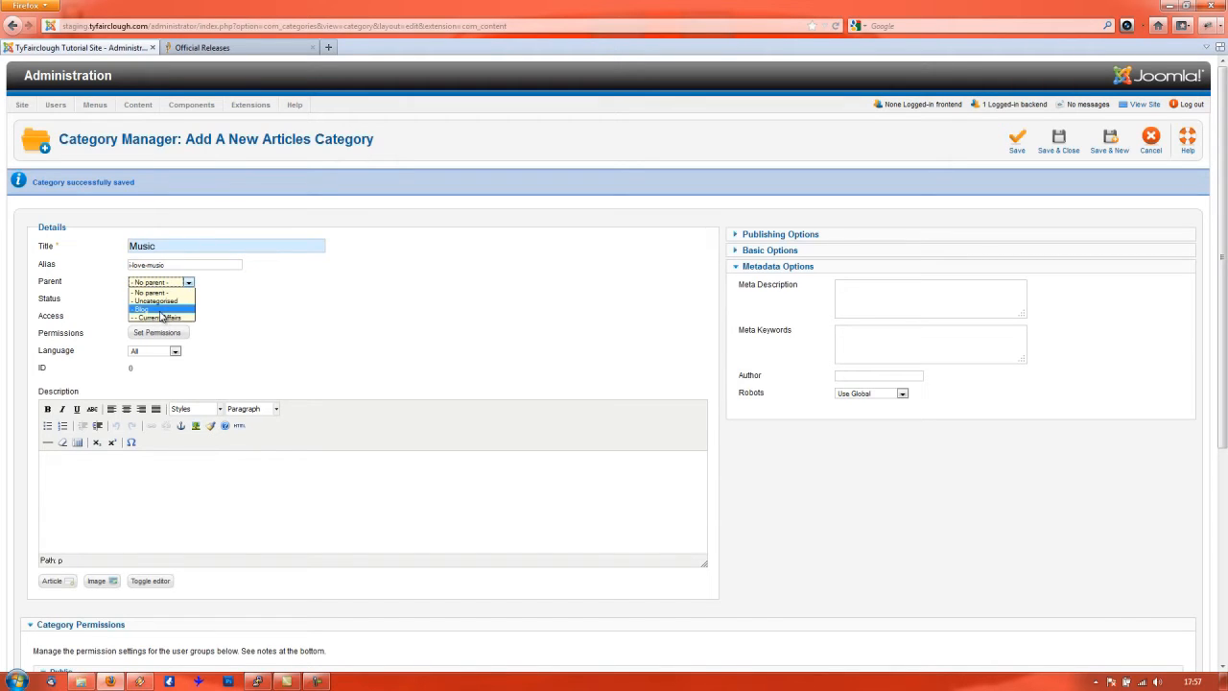
left_click(149, 312)
left_click(189, 283)
left_click(145, 309)
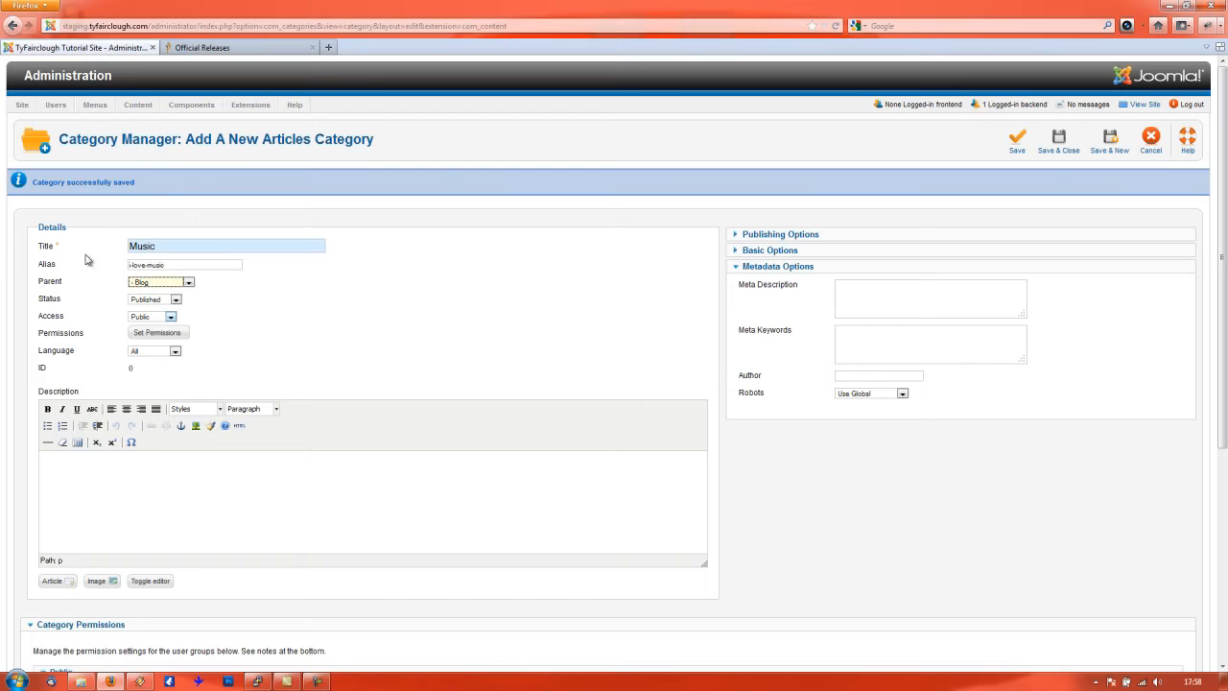
left_click(401, 495)
left_click(173, 284)
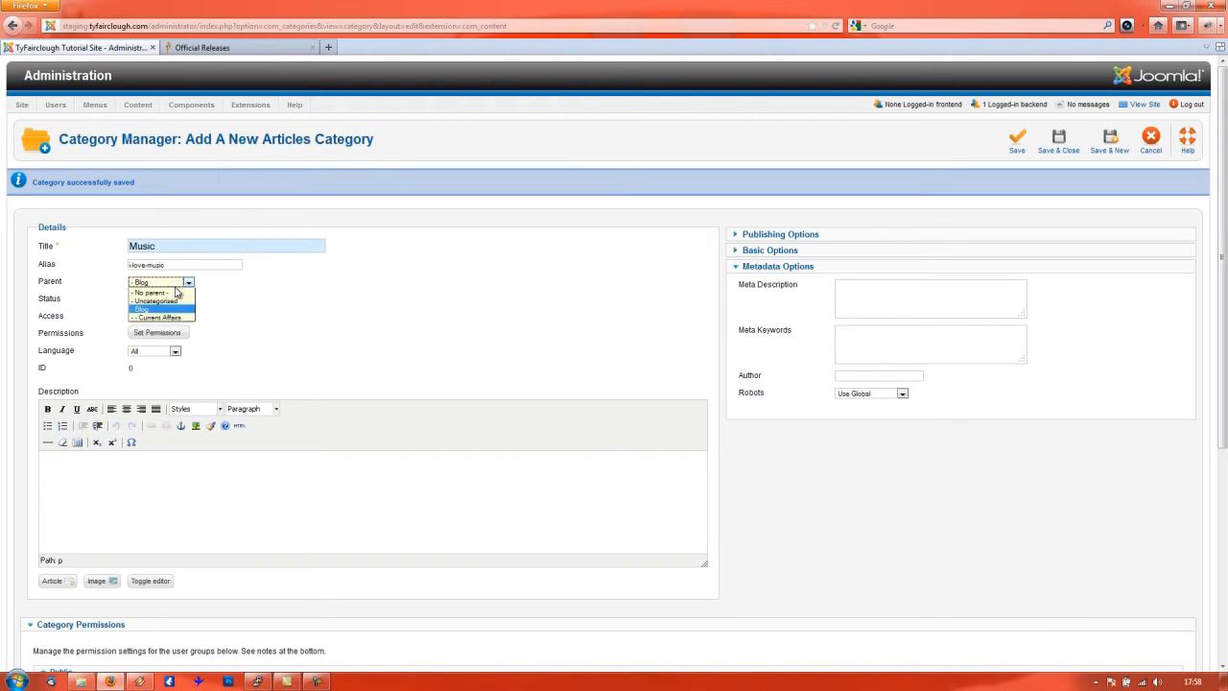
left_click(170, 318)
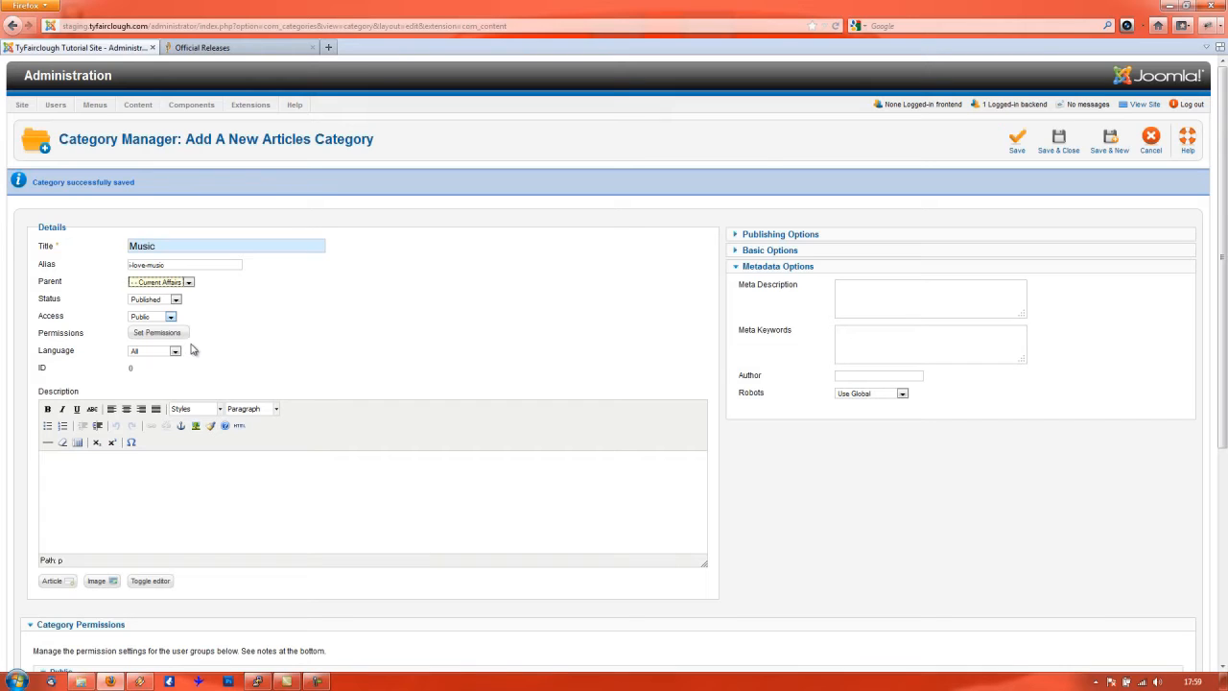
left_click(382, 520)
- Describe Music as 'I love music and here I talk about things relating to music'
type("I love music and here I talk about things realting")
key("BackSpace")
key("BackSpace")
key("BackSpace")
key("BackSpace")
key("BackSpace")
key("BackSpace")
type("lating to music.")
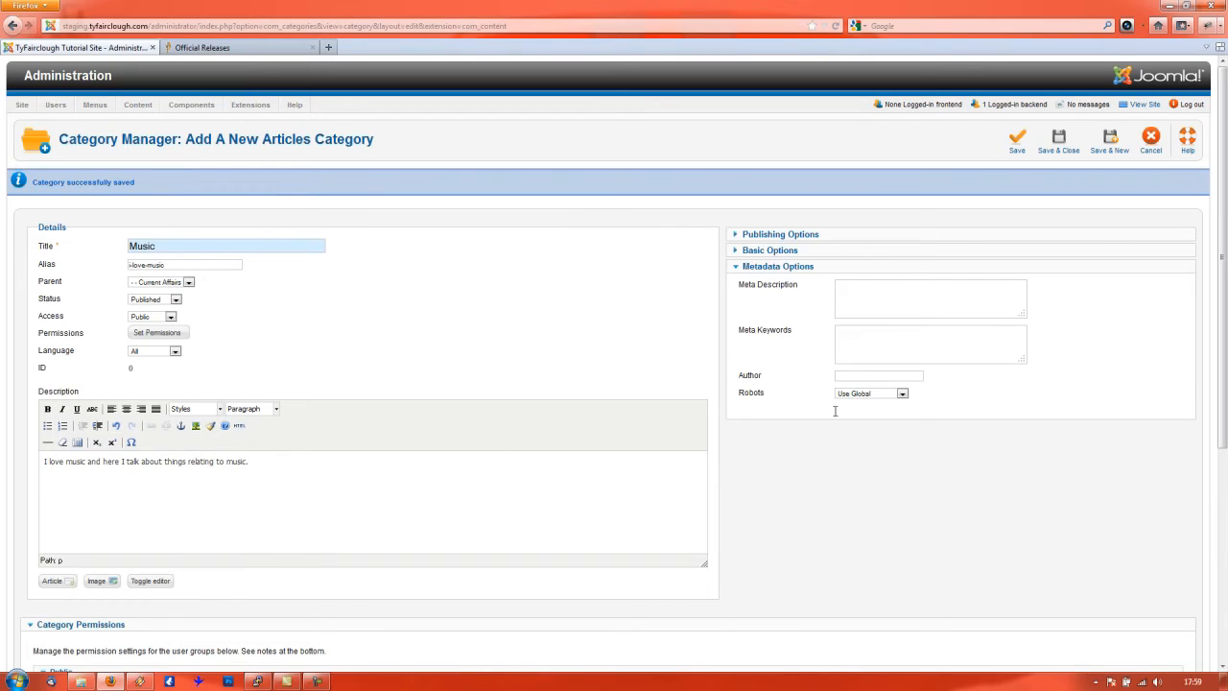
left_click(917, 290)
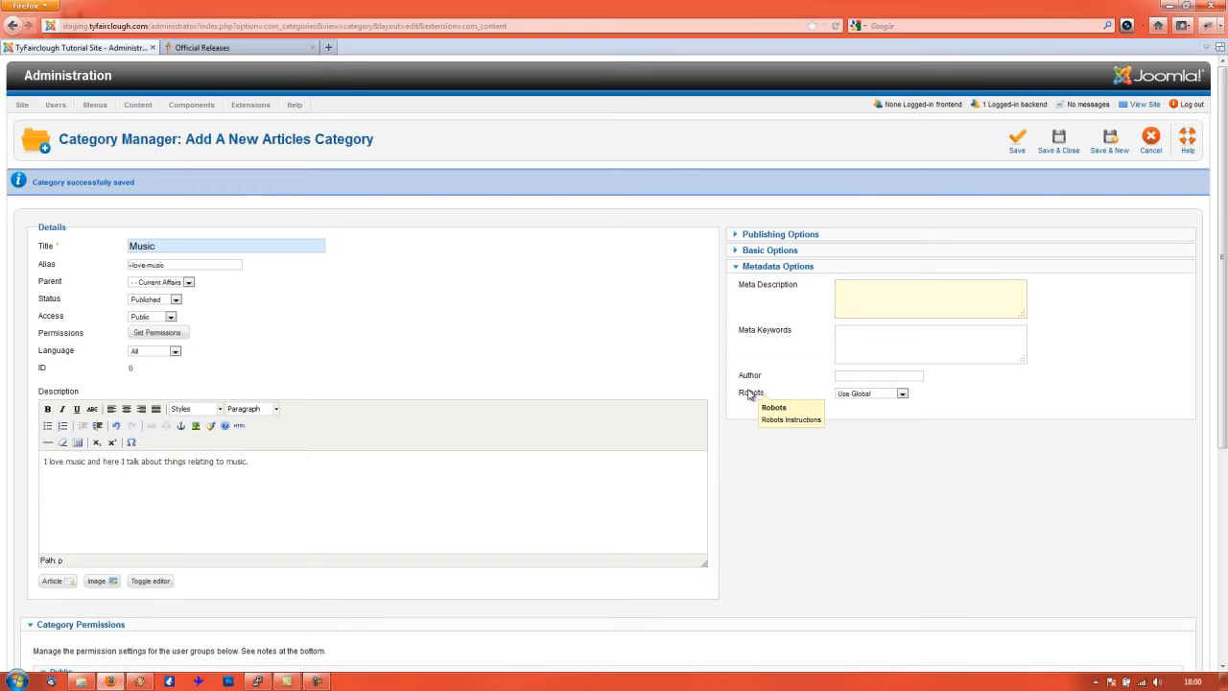
- Leave Robots at Use Global and enter the meta description 'This is my music blog, full of stuff about music.'
left_click(902, 393)
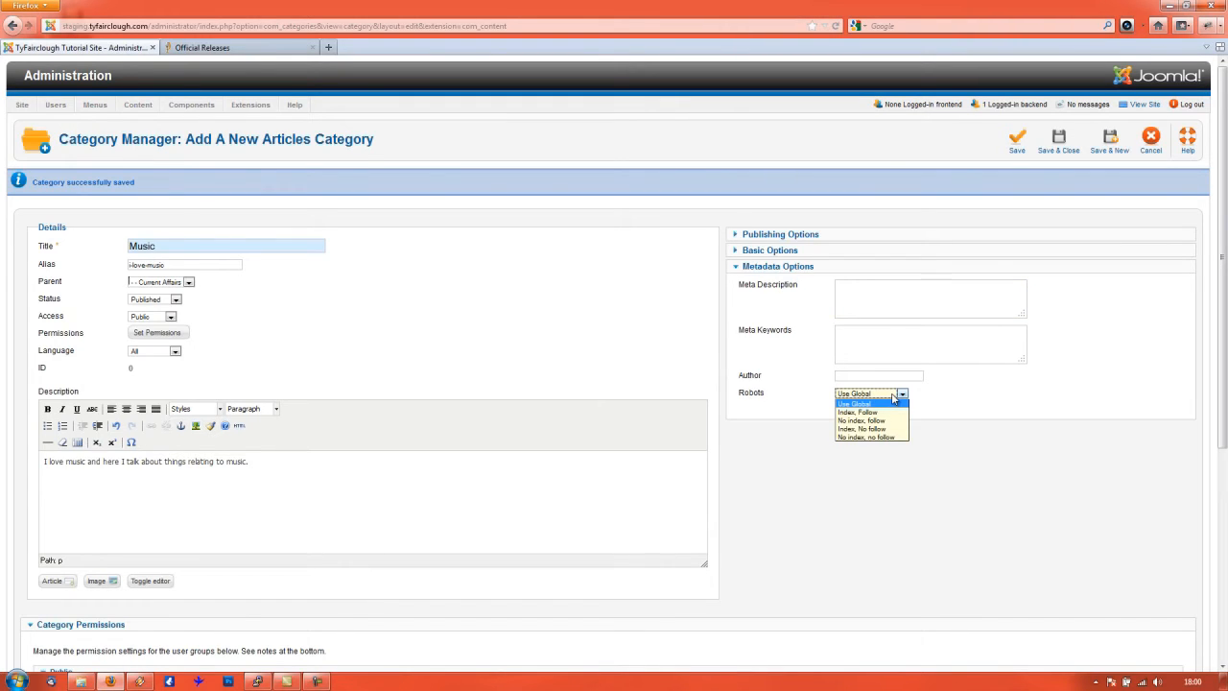
left_click(893, 397)
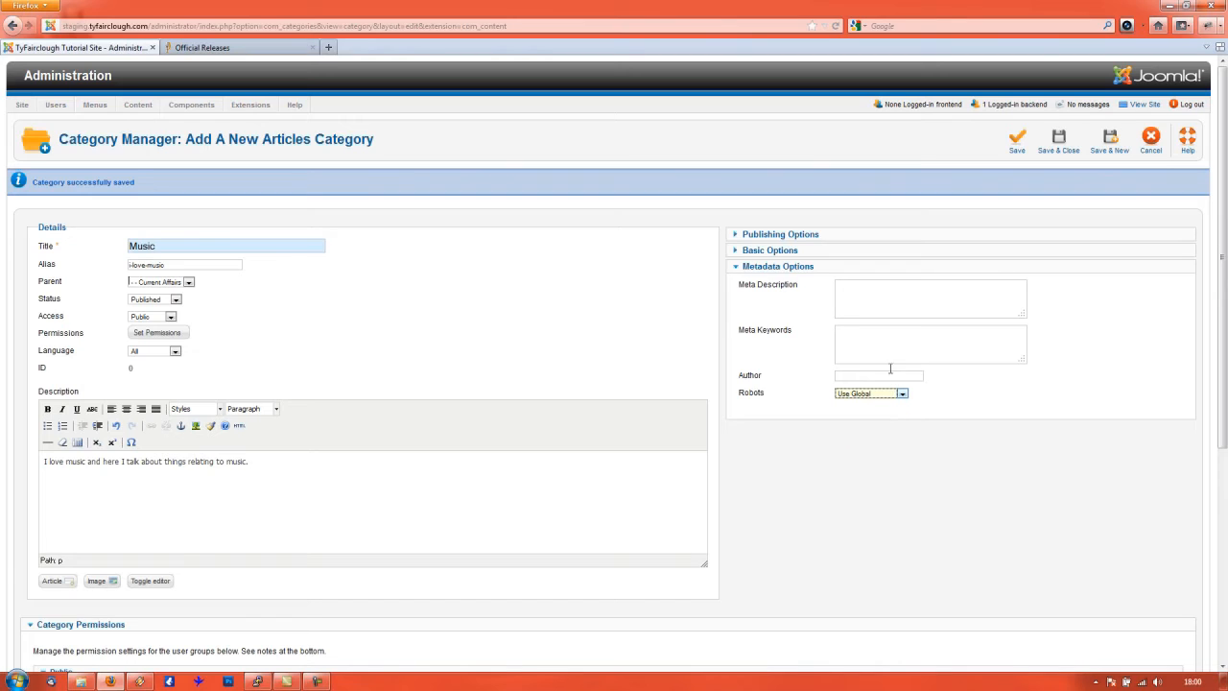
left_click(887, 301)
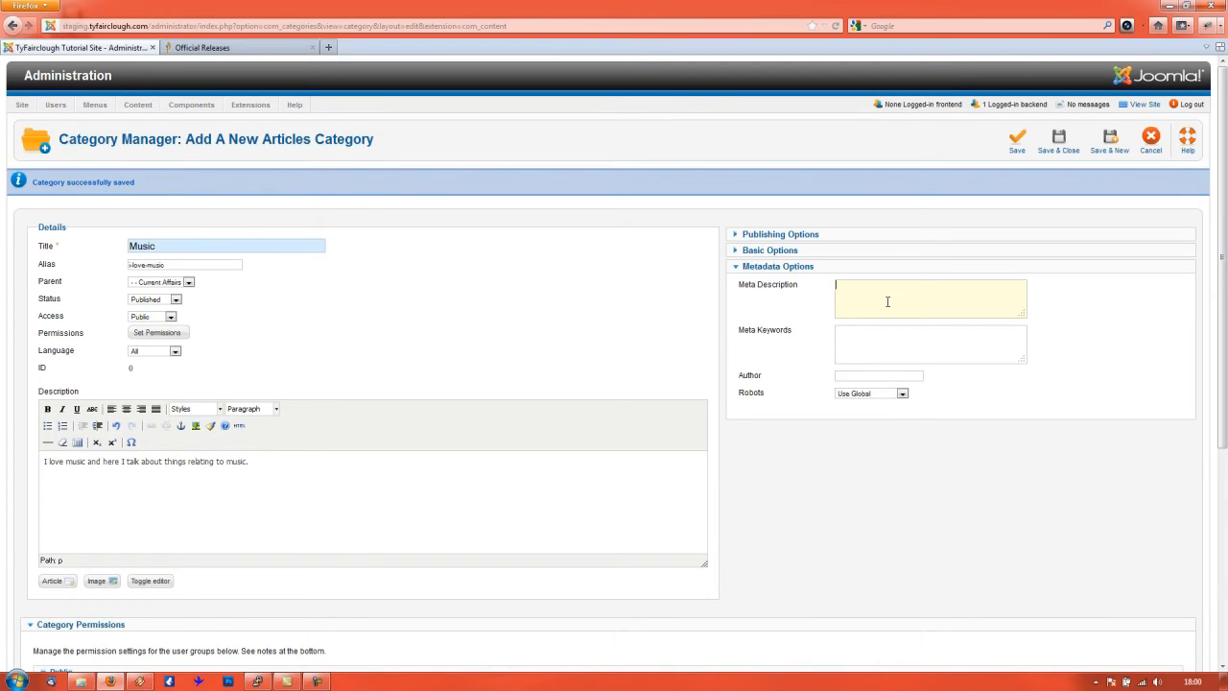
type("This is my music blog, full of stuff about music.")
- Fill Music's meta keywords with 'music, i love music, electronic music, dubstep music, live gigs' and one more term
key("Tab")
type("music,")
type("i love music,")
type("electronic music,")
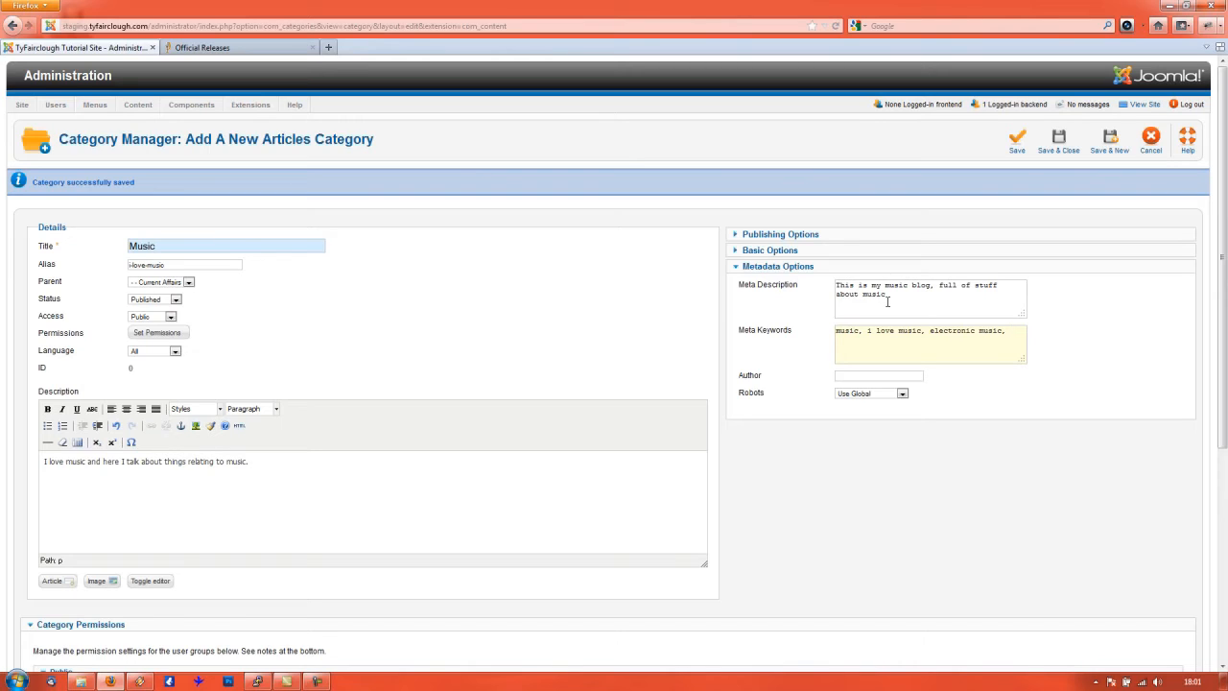
type("dubstep music, live gigs, r")
type("obbie williams sucks nuts,")
- Keep Current Affairs as Music's parent and fill in the author's name in the metadata Author field
left_click(180, 284)
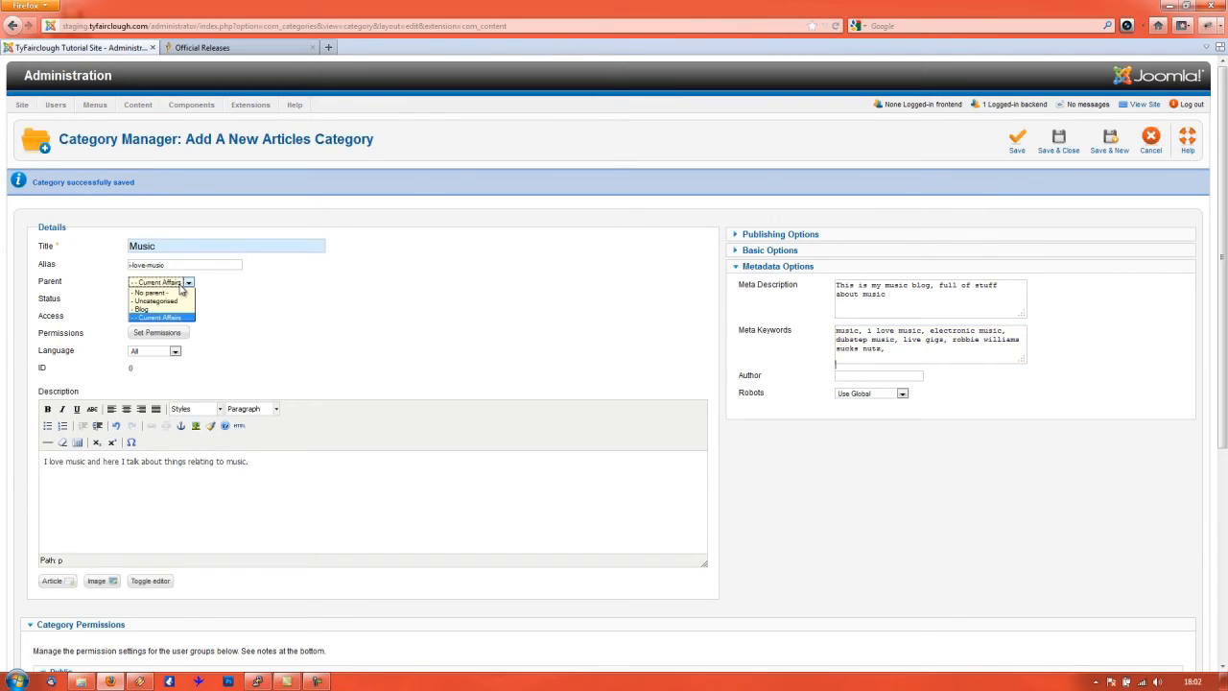
left_click(187, 286)
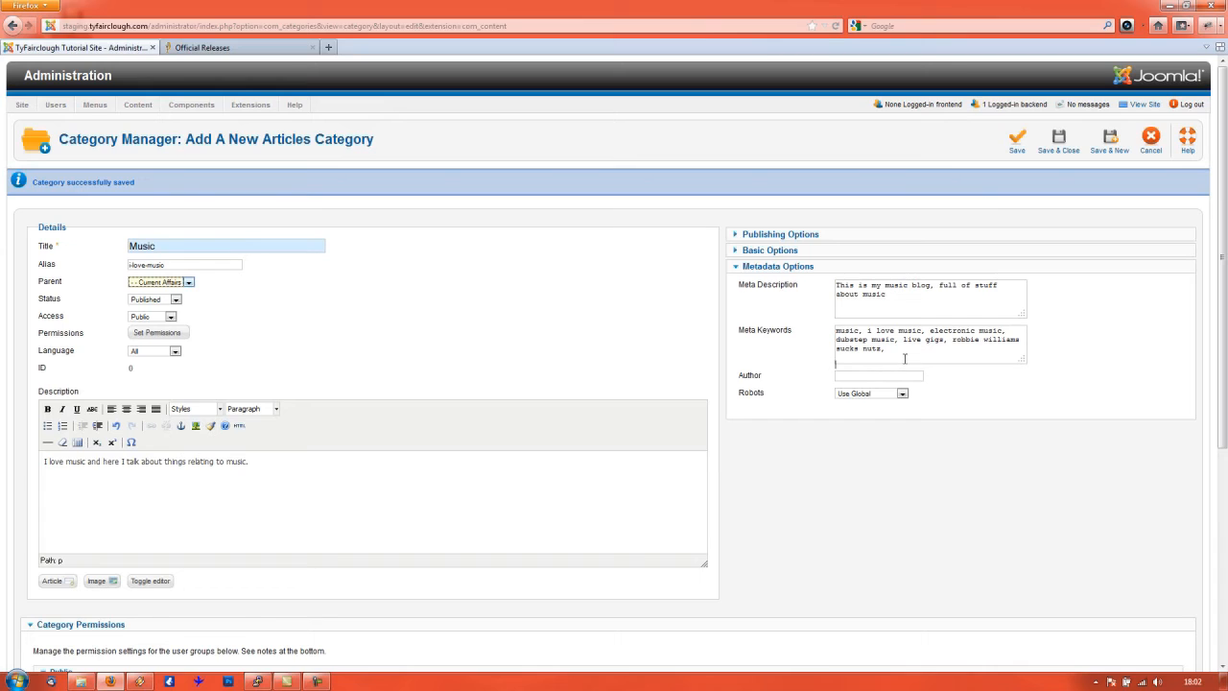
left_click(869, 352)
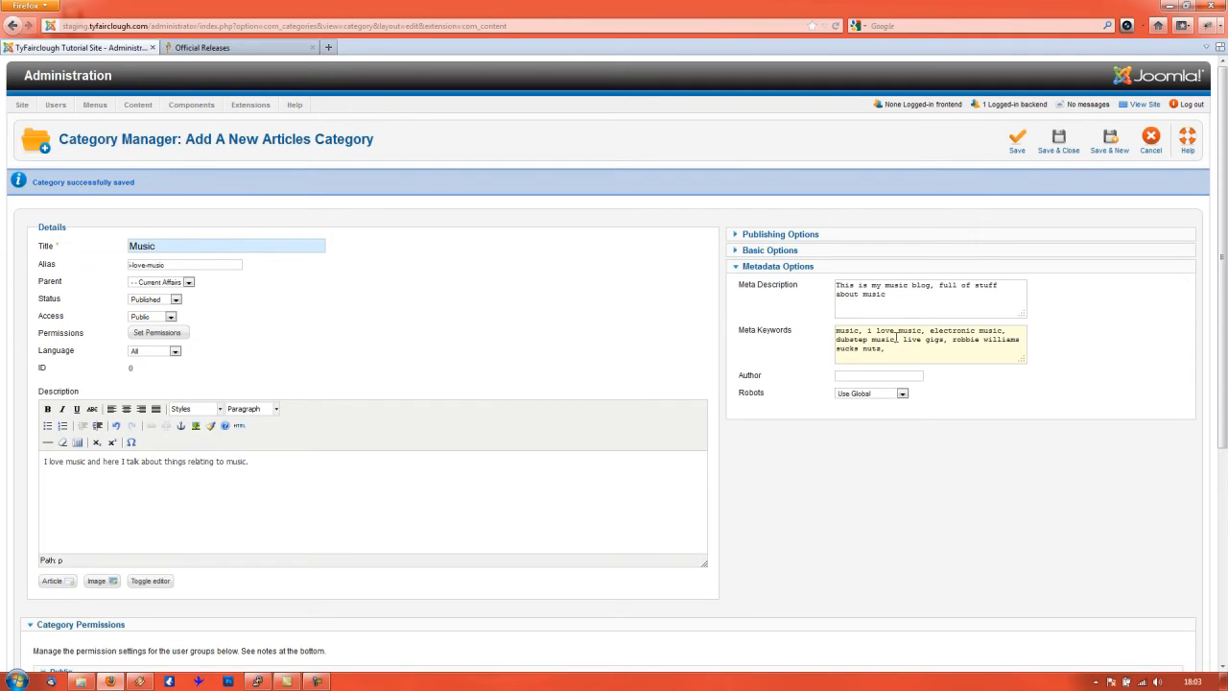
left_click(749, 377)
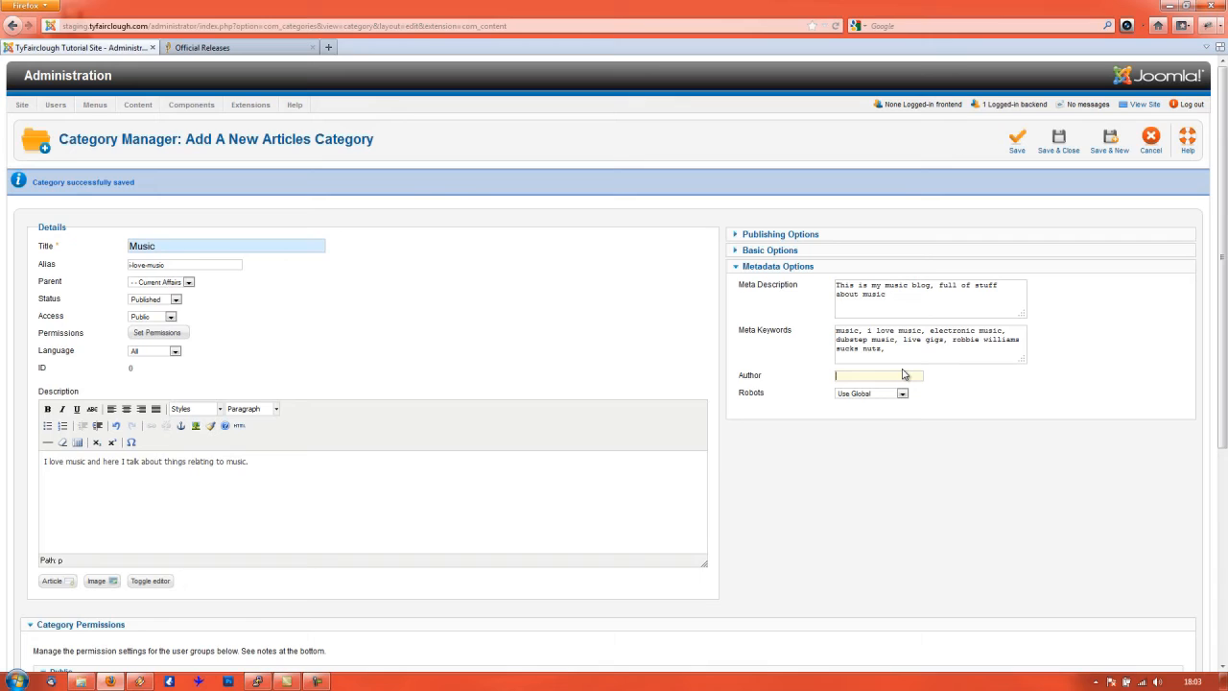
type("Simon")
key("Tab")
- Show the Robots dropdown choices (Use Global, Index Follow and others) for the Music category
left_click(880, 397)
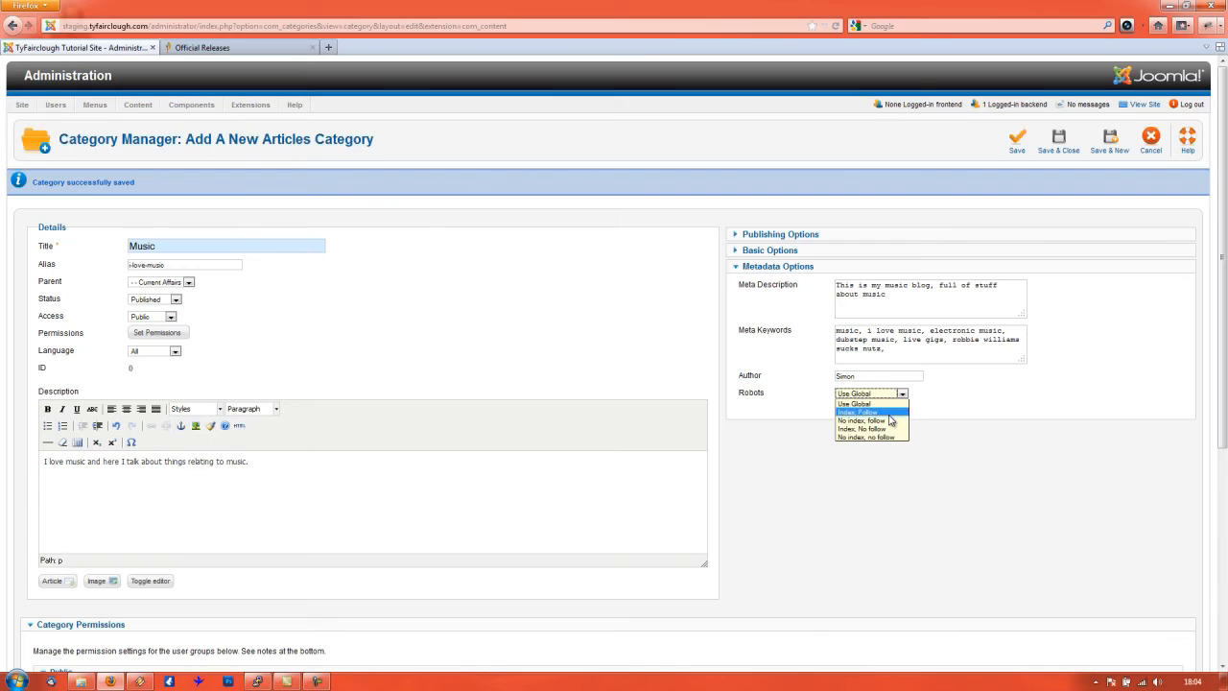
- Keep Robots on Use Global, then Save & Close the Music category
left_click(857, 403)
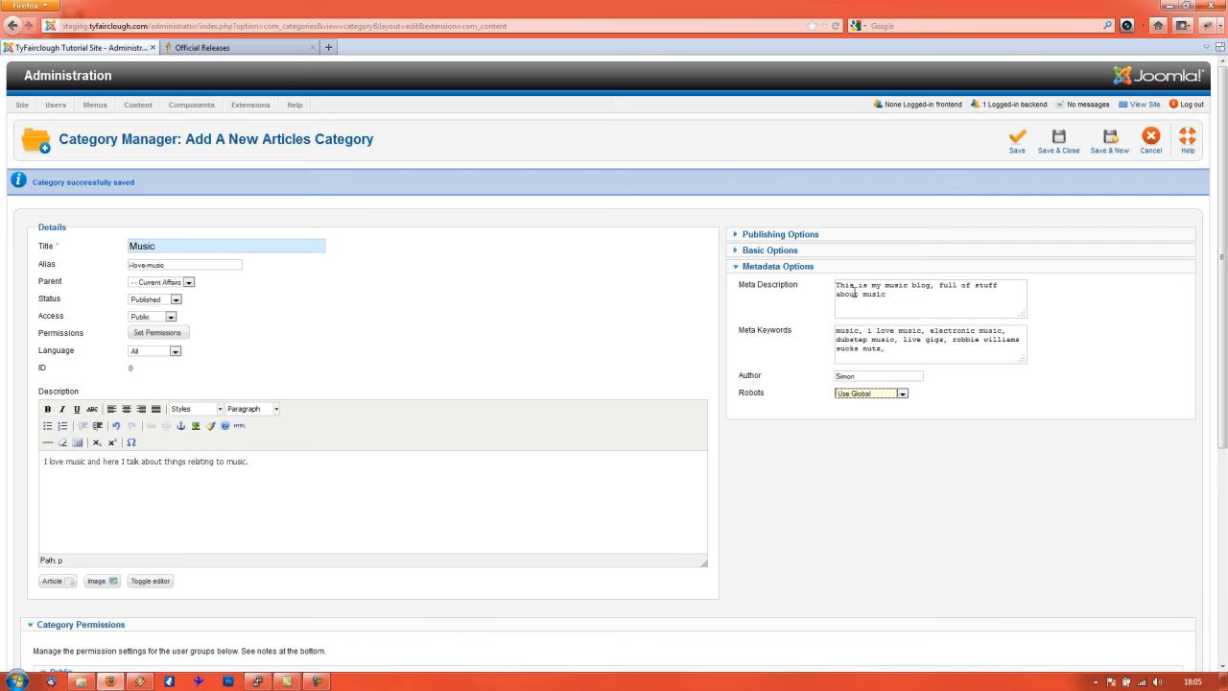
left_click(1065, 144)
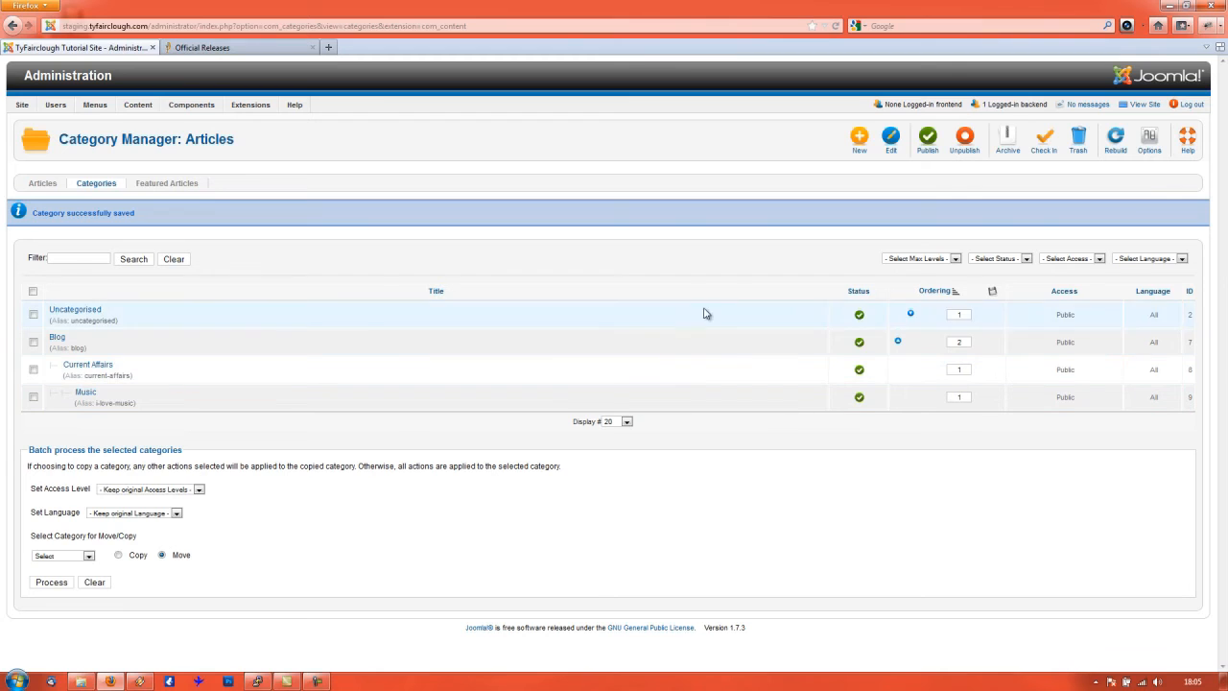
- Bring up the Article Manager Options dialog from the Category Manager toolbar
left_click(1150, 144)
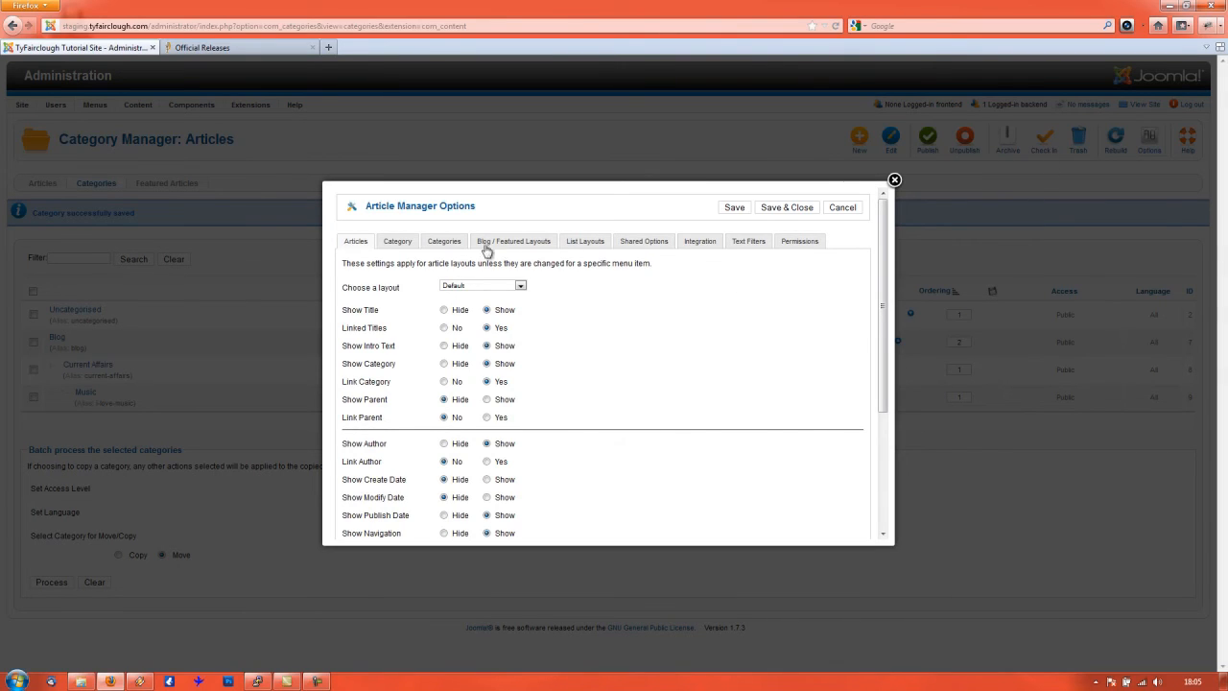
- Browse the Category, Shared, List Layouts, Integration, Text Filters and Permissions tabs, then review the Articles tab
left_click(396, 242)
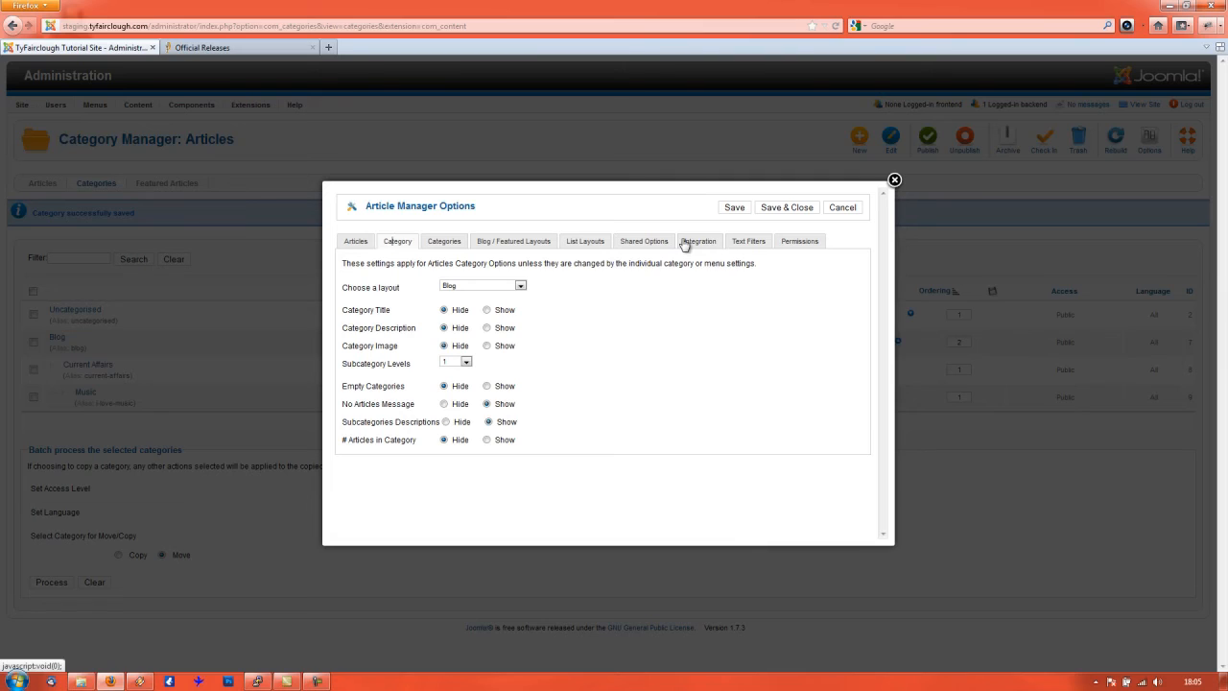
left_click(640, 242)
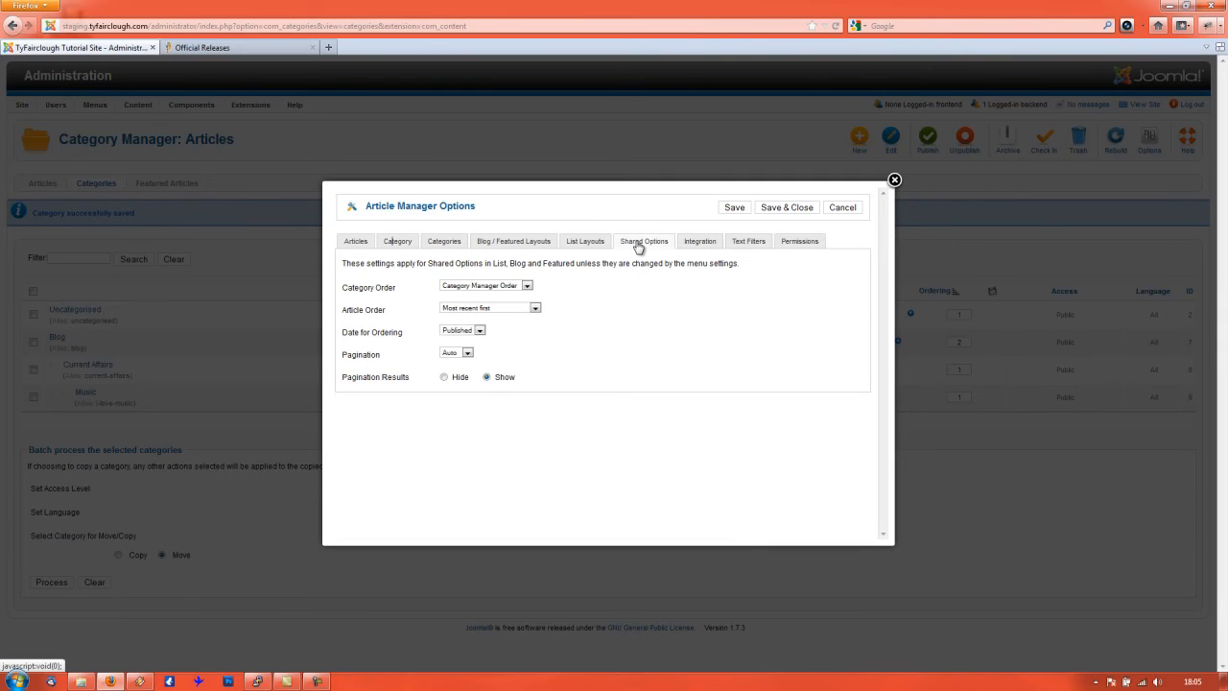
left_click(587, 243)
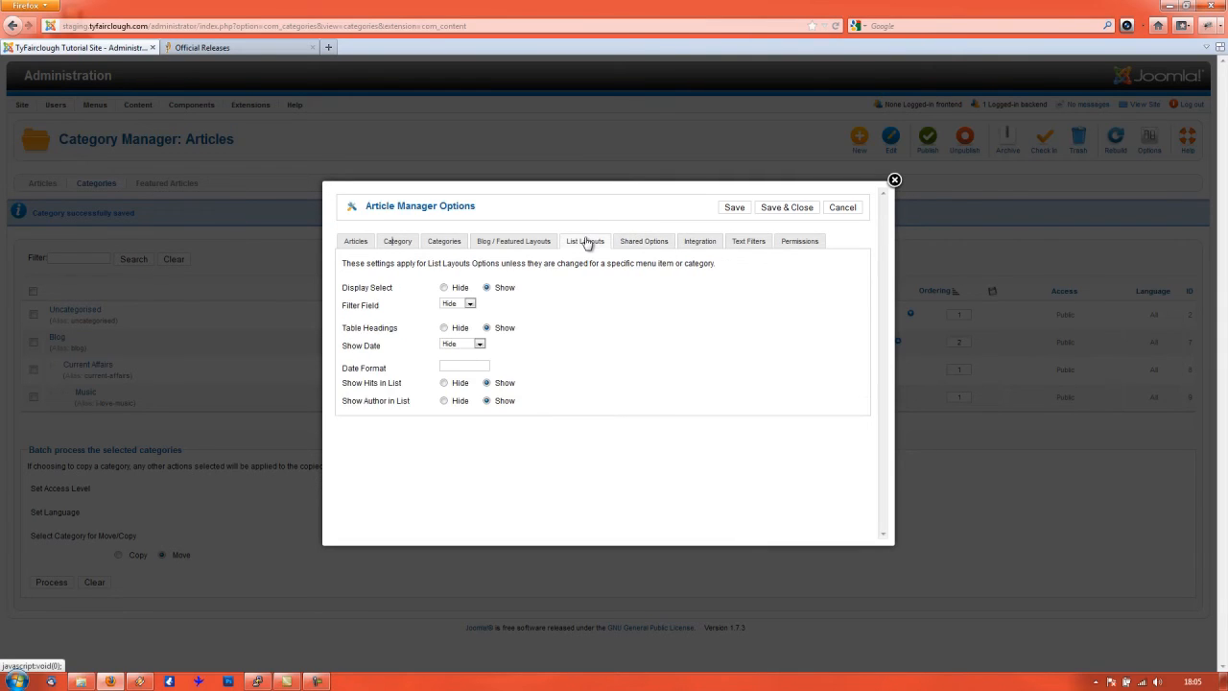
left_click(684, 245)
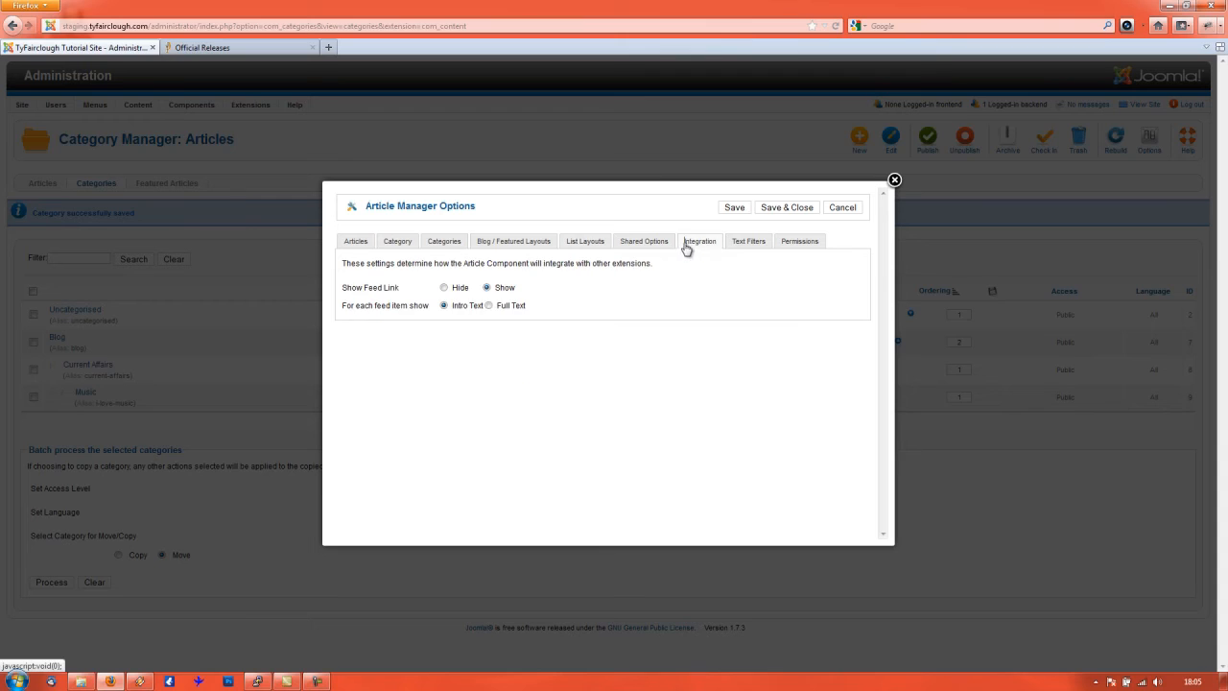
left_click(756, 242)
left_click(815, 246)
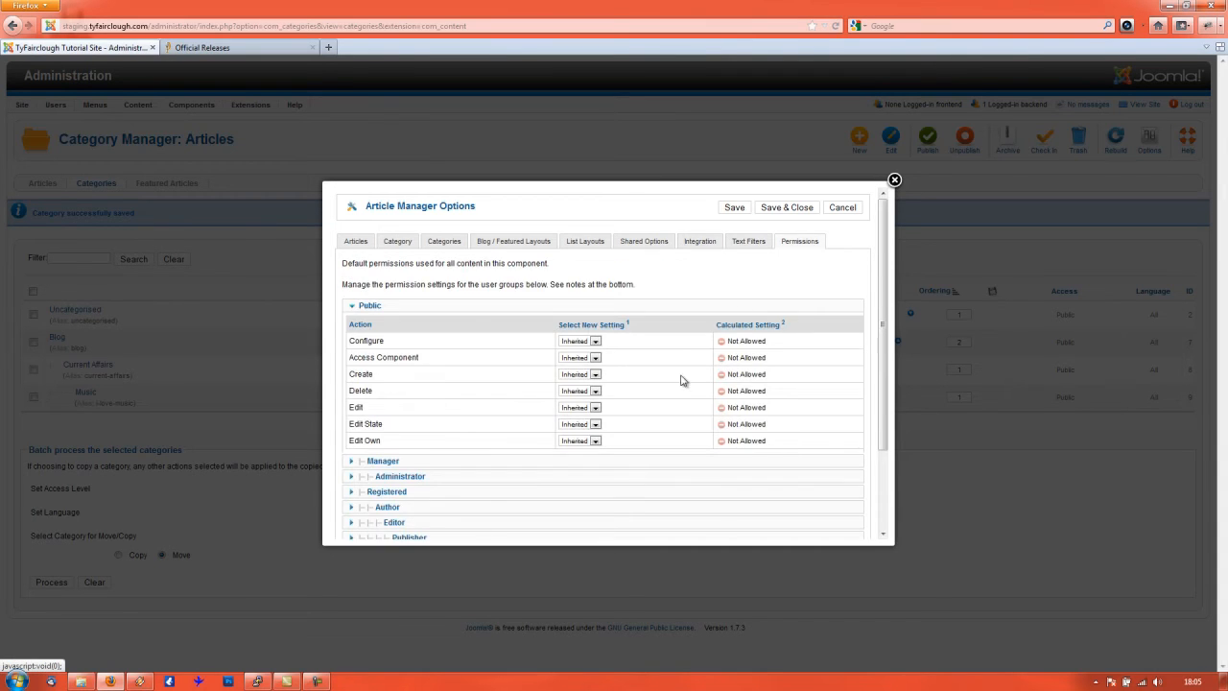
scroll(418, 206, "down", 2)
scroll(403, 220, "up", 2)
left_click(371, 246)
scroll(544, 371, "down", 3)
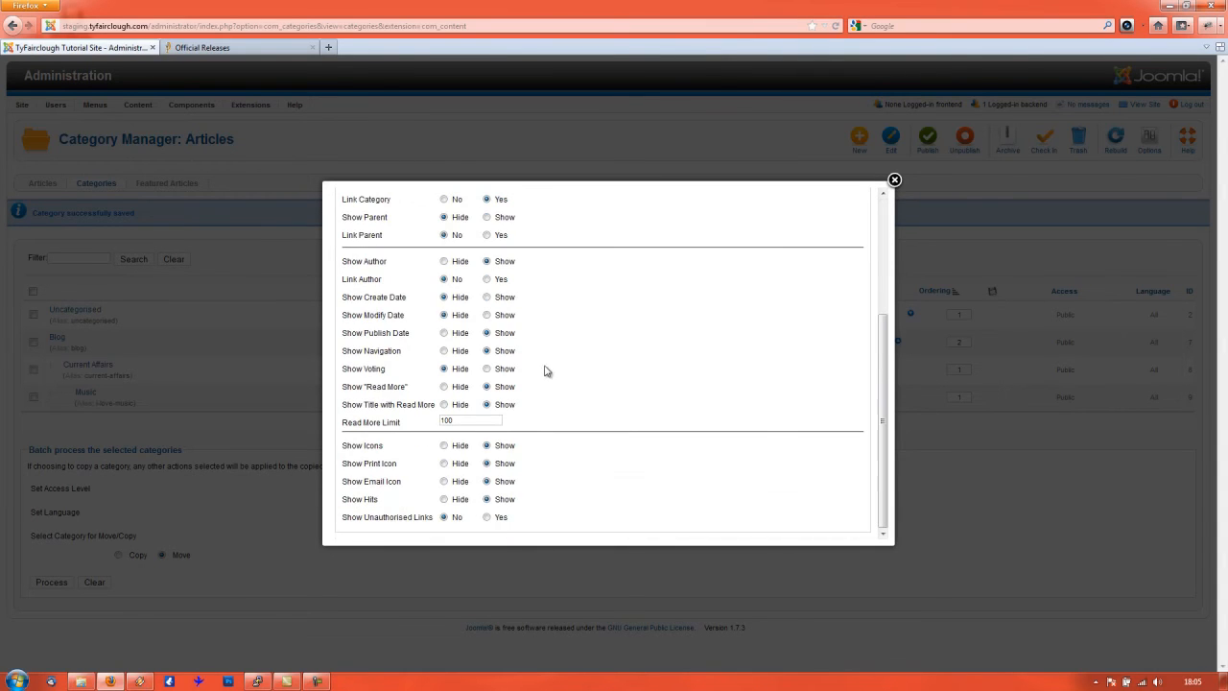
scroll(535, 441, "up", 3)
scroll(524, 424, "down", 3)
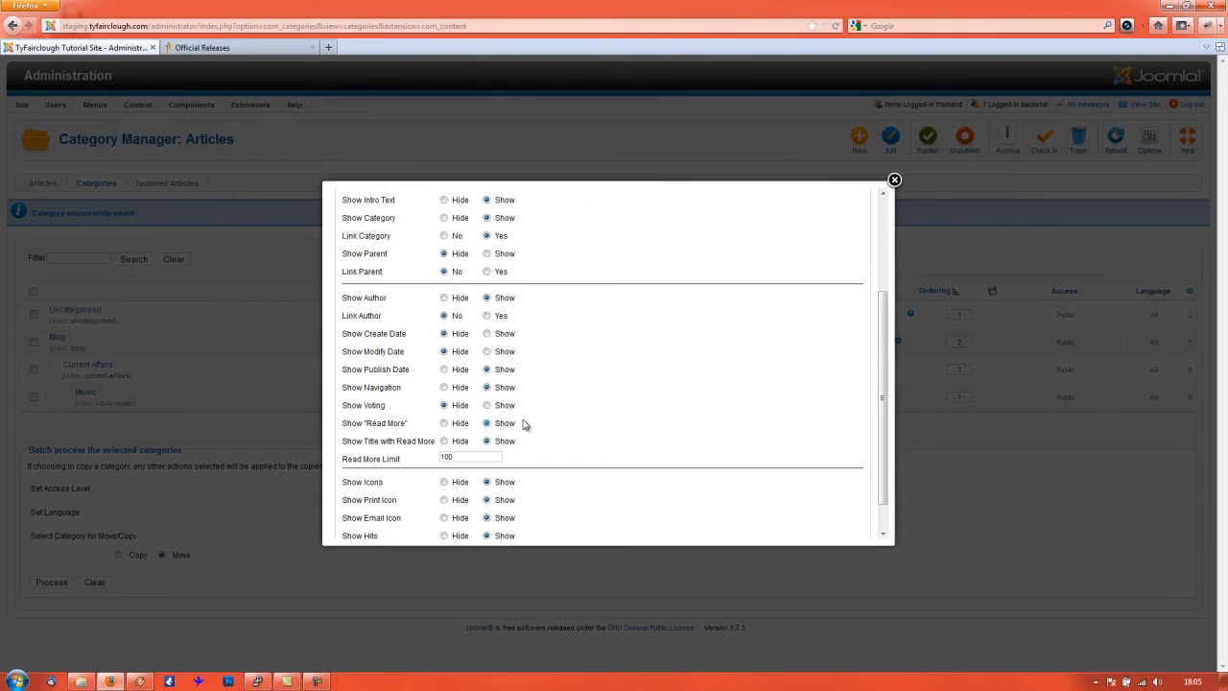
scroll(432, 288, "up", 3)
- Step through Category, Categories, Blog/Featured, List Layouts, Shared, Integration, Text Filters and Permissions, then close the options
left_click(397, 241)
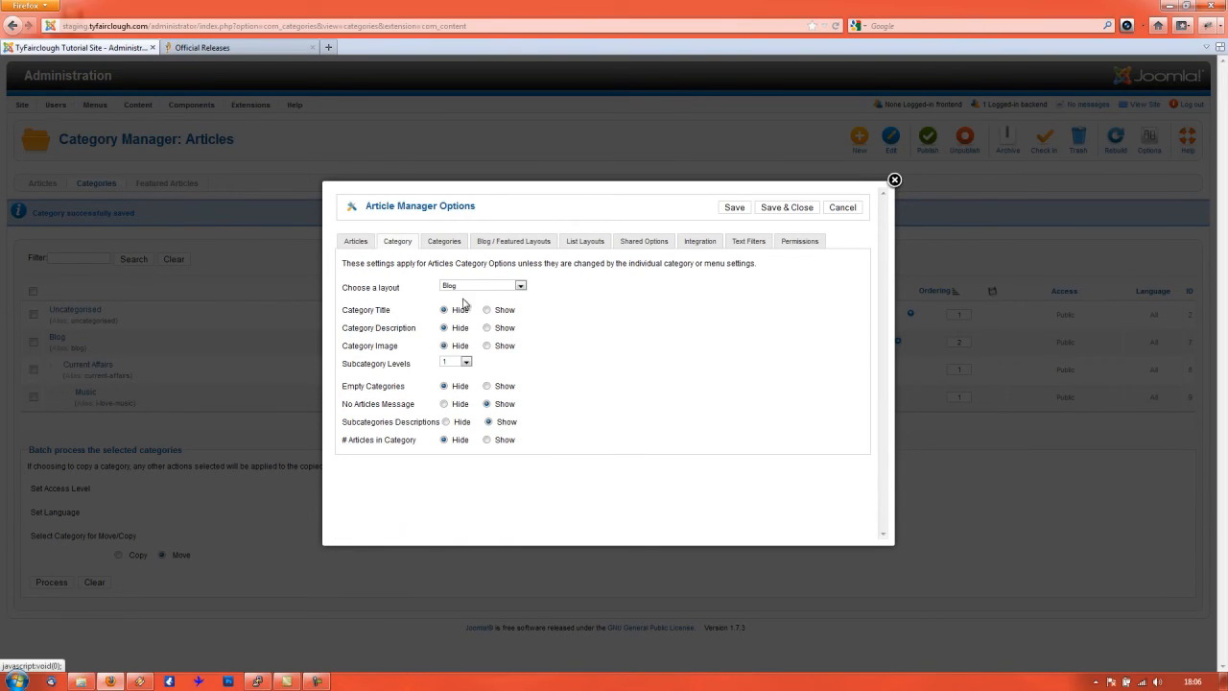
left_click(461, 246)
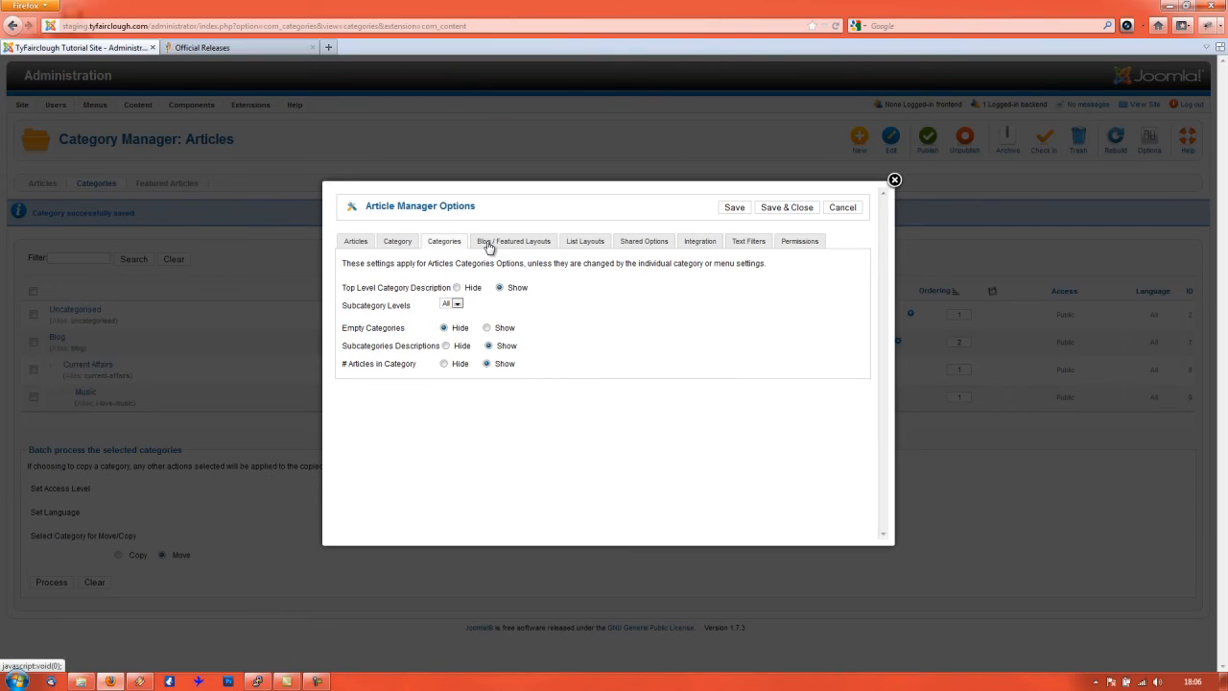
left_click(492, 247)
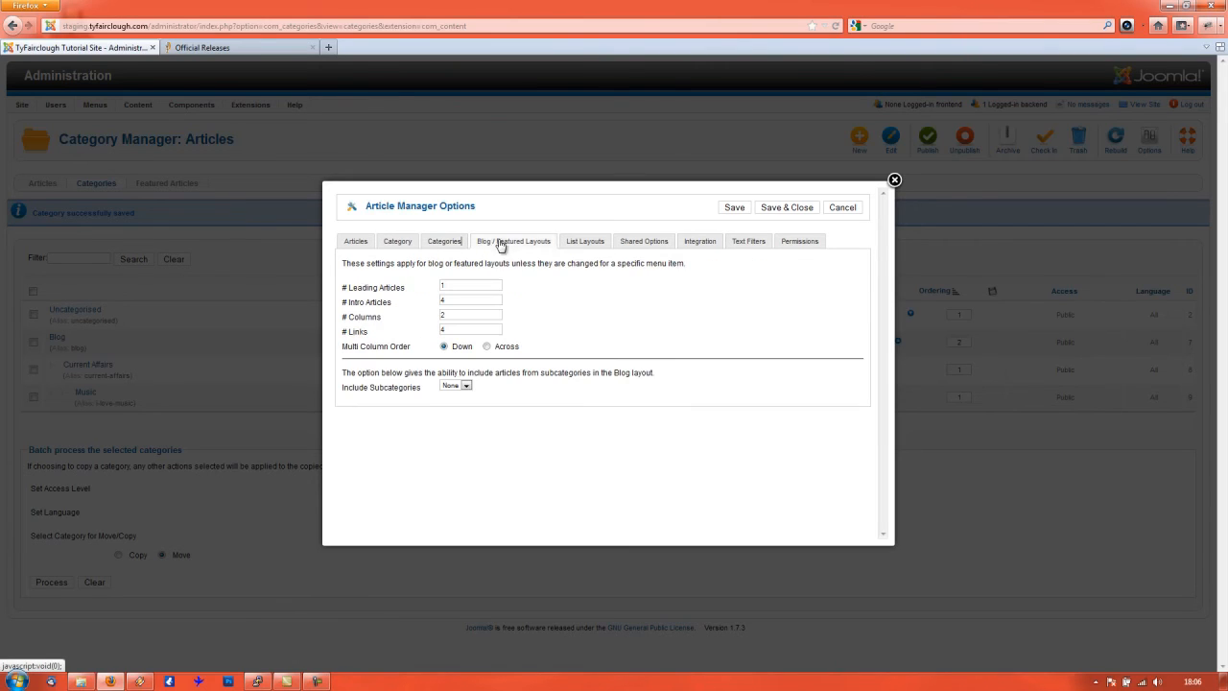
left_click(587, 248)
left_click(658, 246)
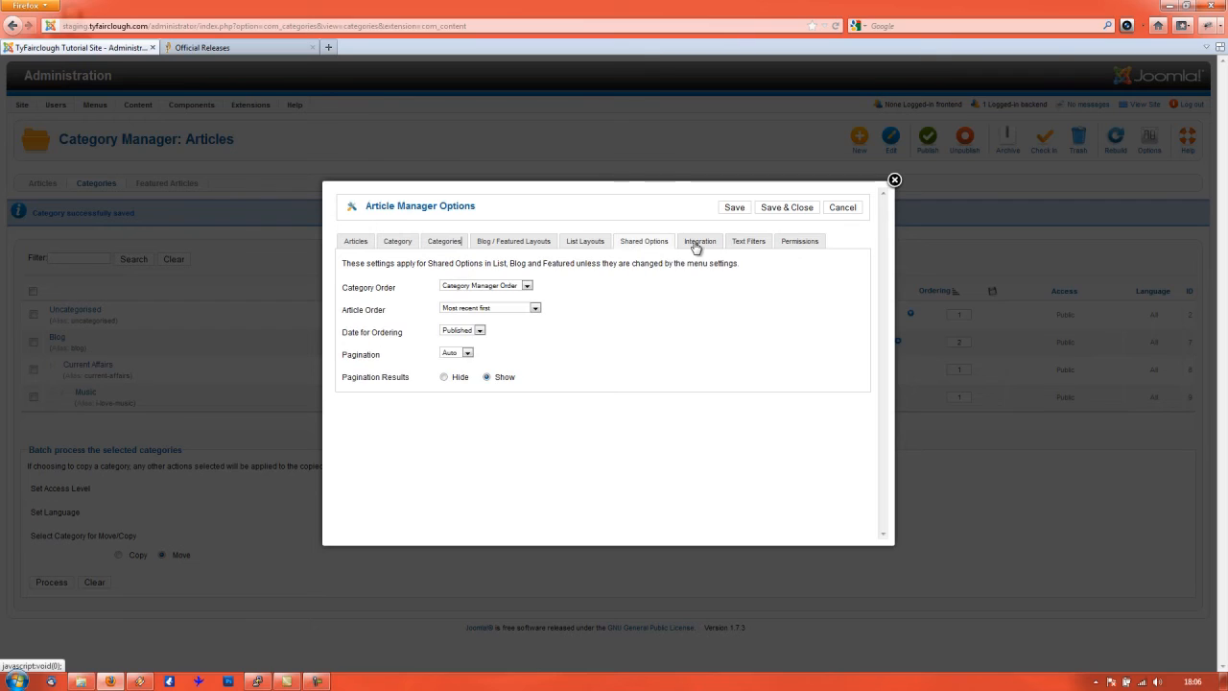
left_click(710, 248)
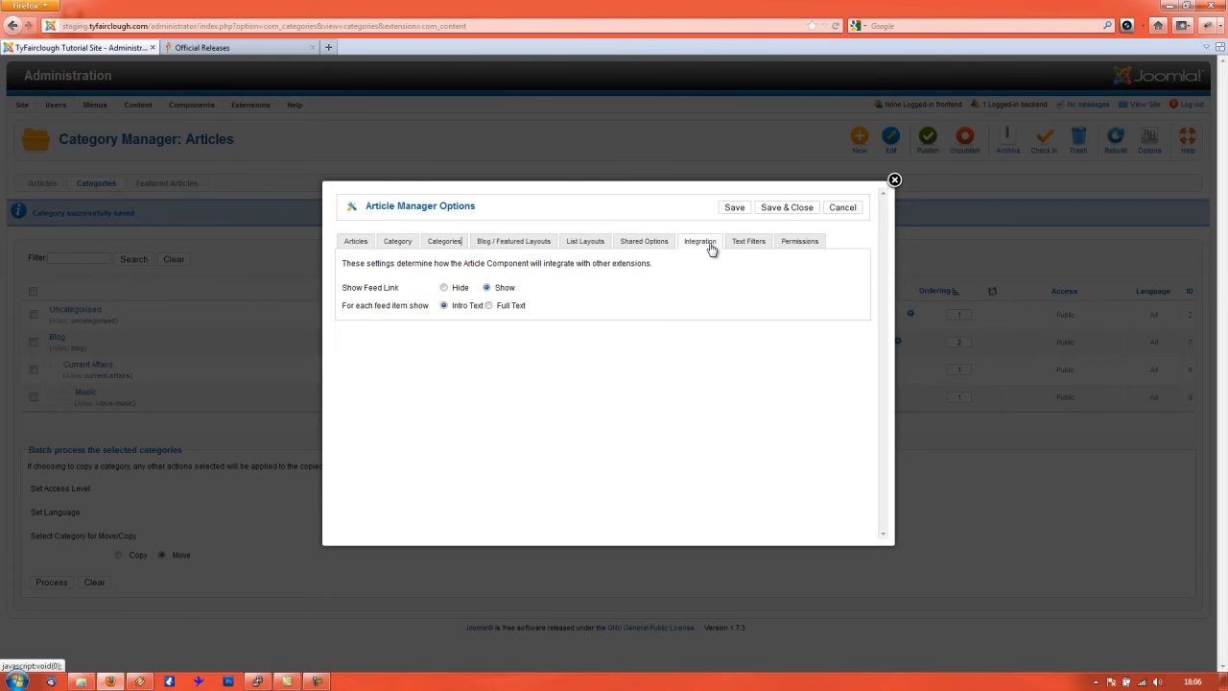
left_click(769, 247)
left_click(791, 247)
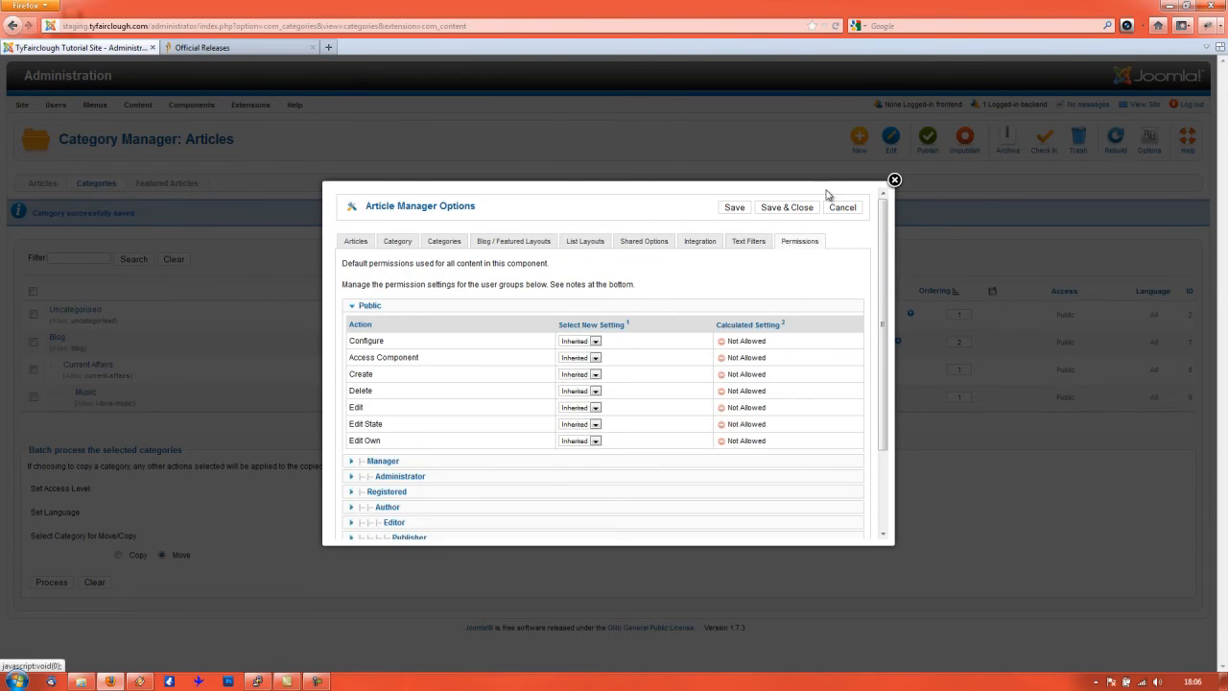
left_click(894, 182)
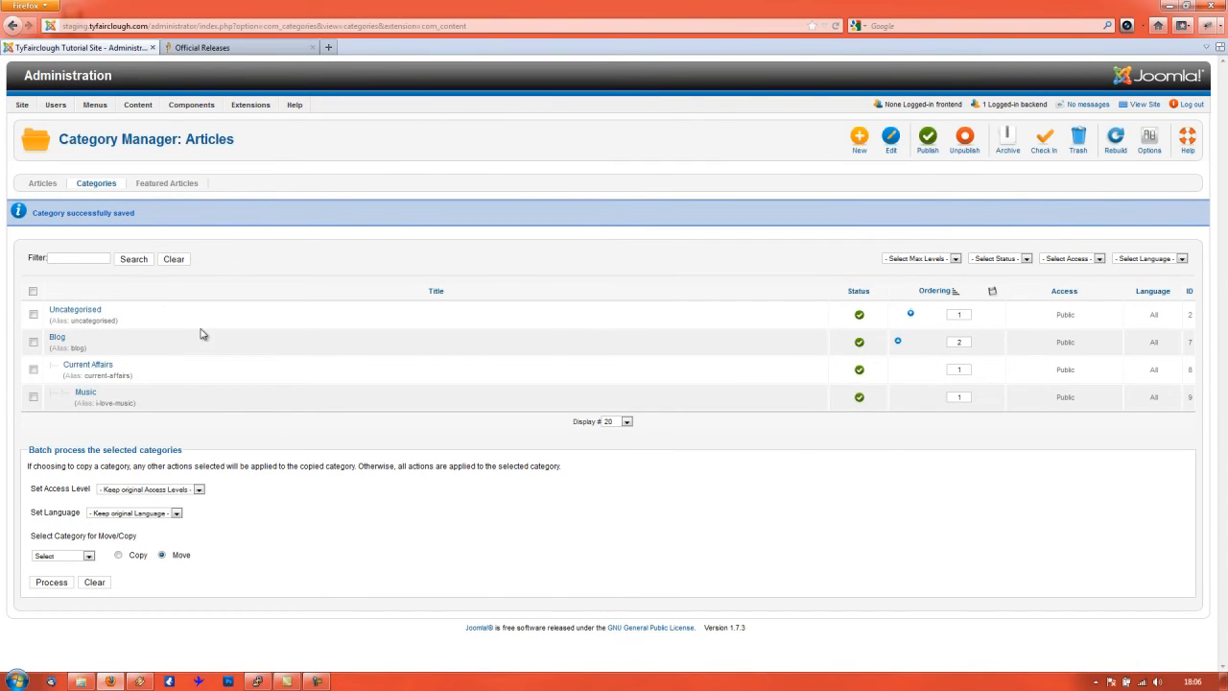
- Go to Content > Article Manager and review the Articles tab of its Options
mouse_move(137, 104)
left_click(160, 129)
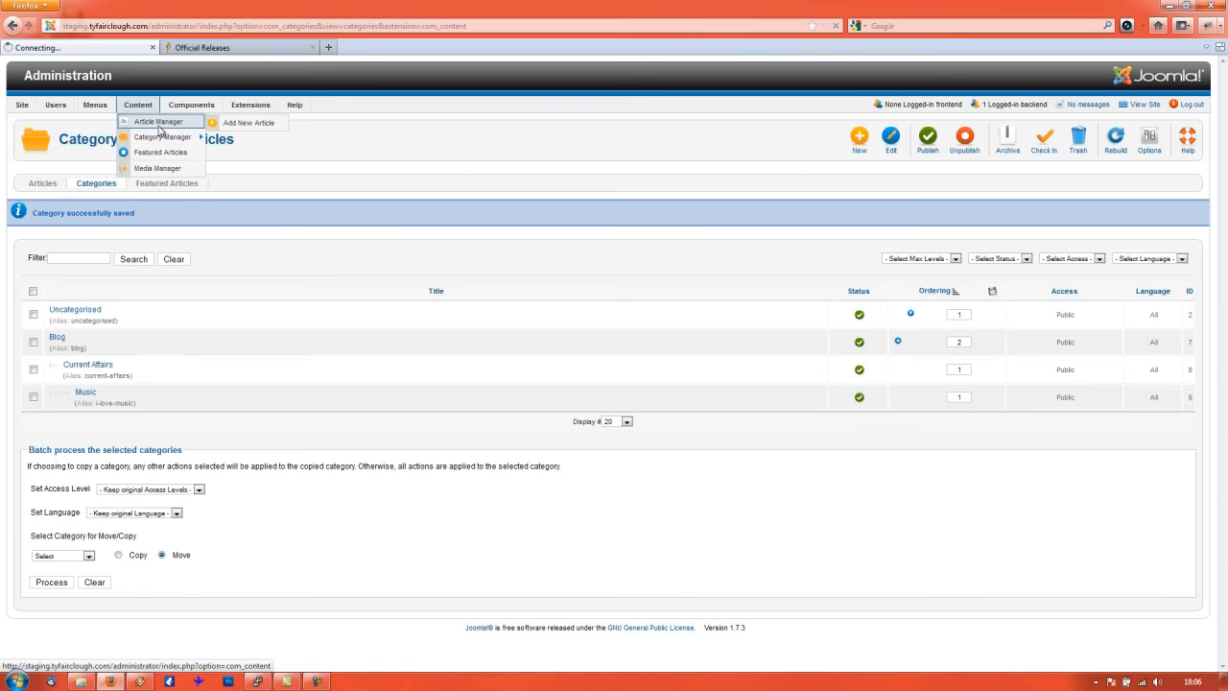
left_click(1149, 139)
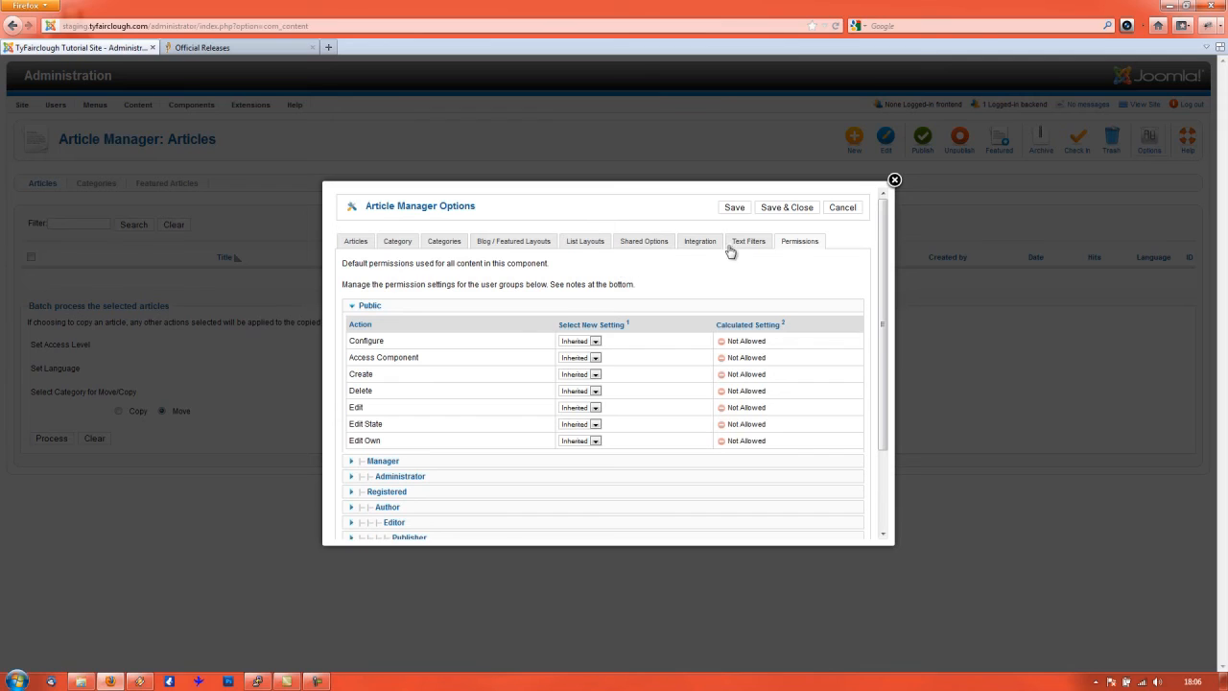
left_click(351, 244)
scroll(489, 397, "down", 4)
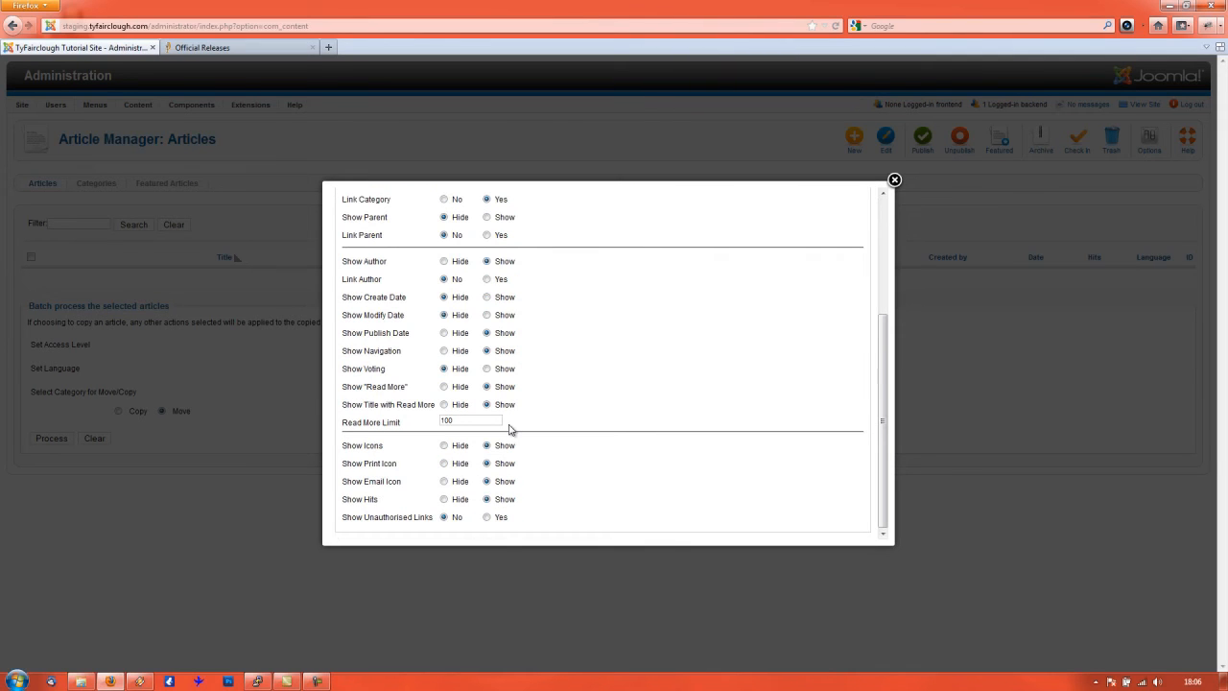
scroll(412, 240, "up", 4)
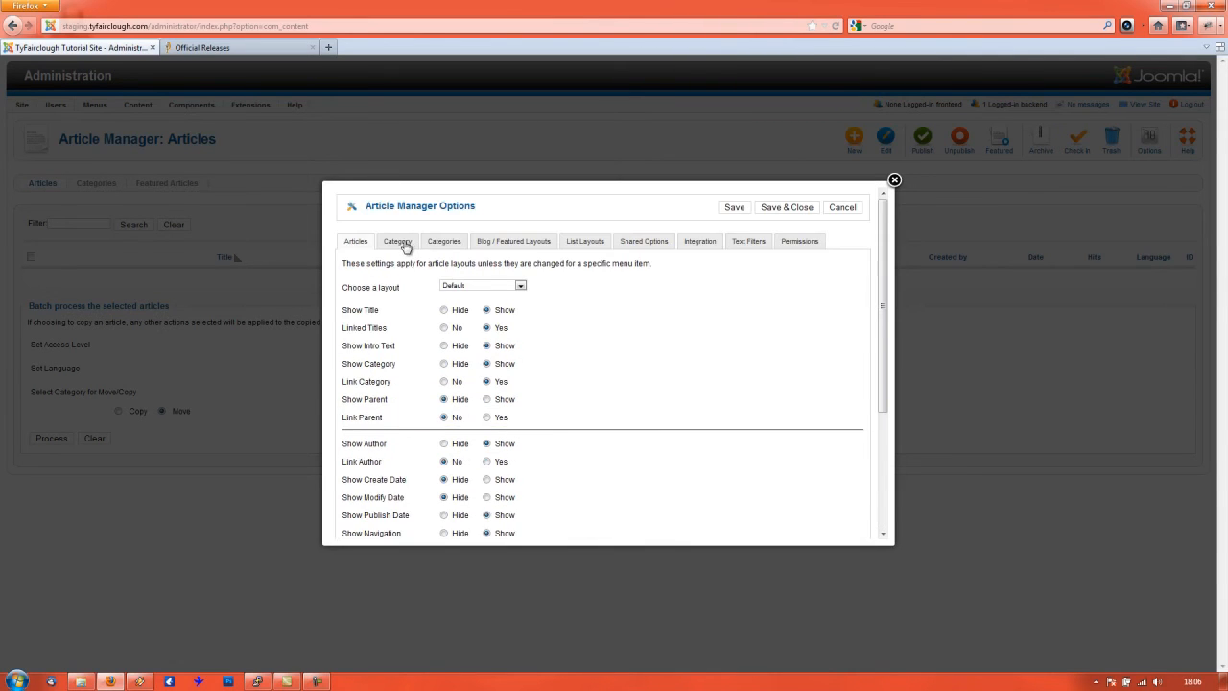
- Step through the Category, Categories, Blog/Featured, List Layouts, Shared, Integration and Text Filters tabs, then close Options
left_click(405, 244)
left_click(442, 246)
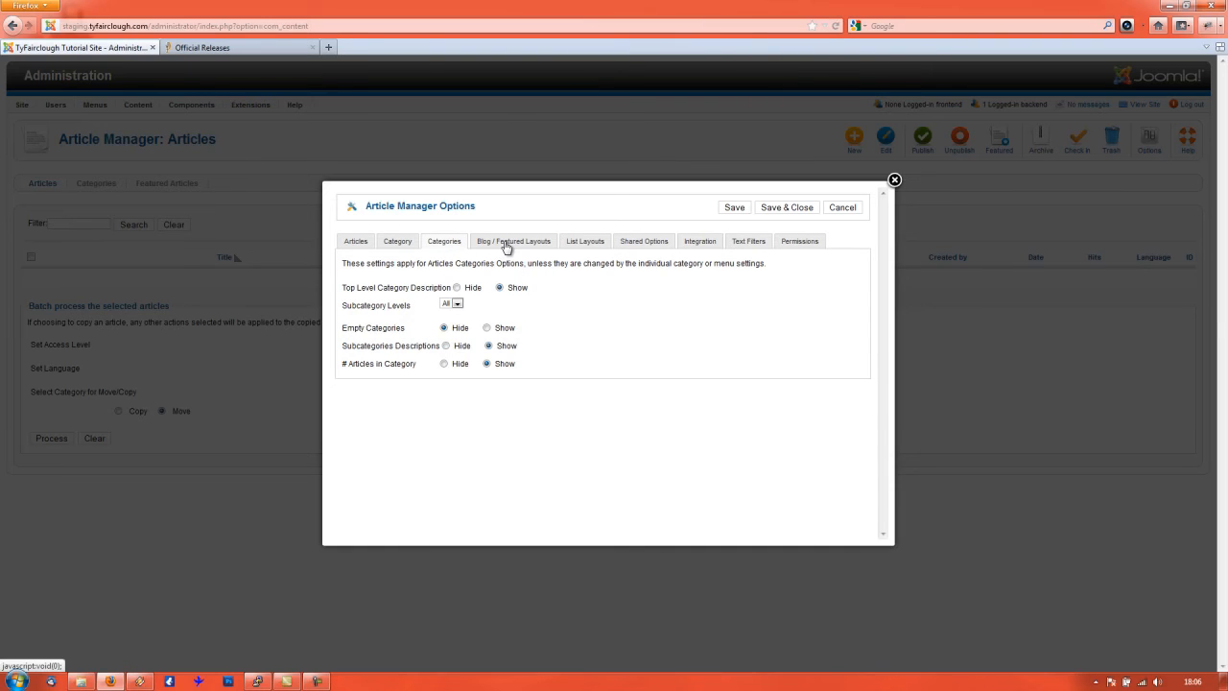
left_click(506, 245)
left_click(442, 245)
left_click(593, 247)
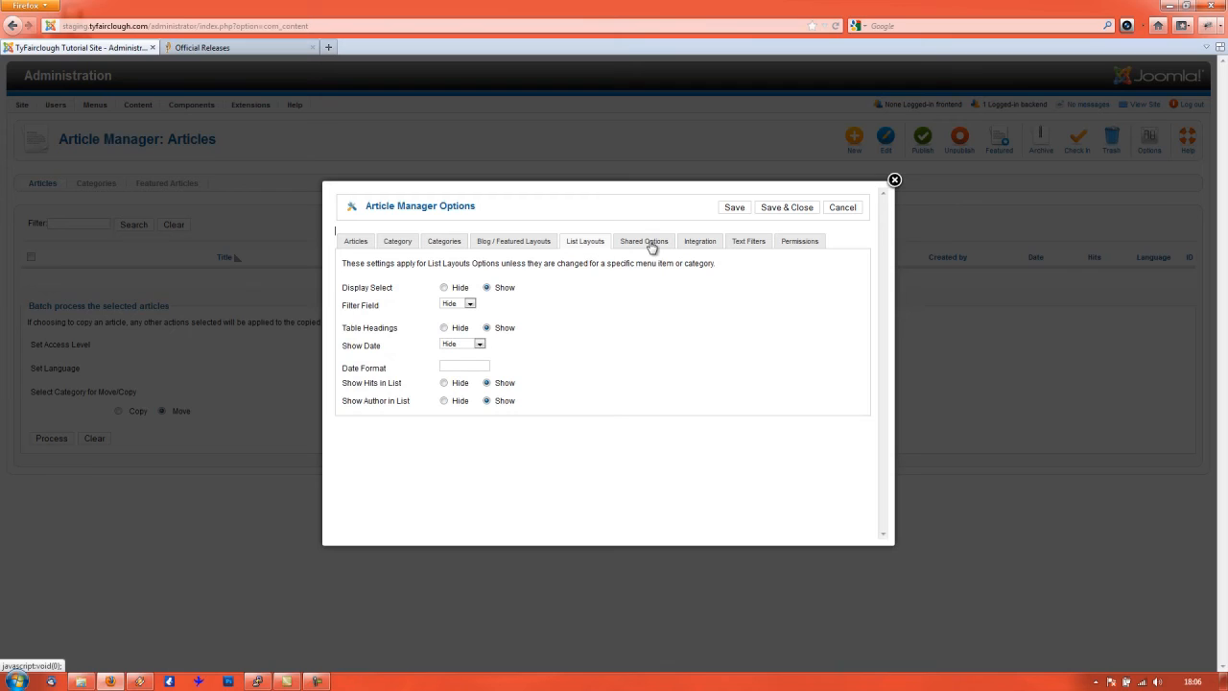
left_click(651, 248)
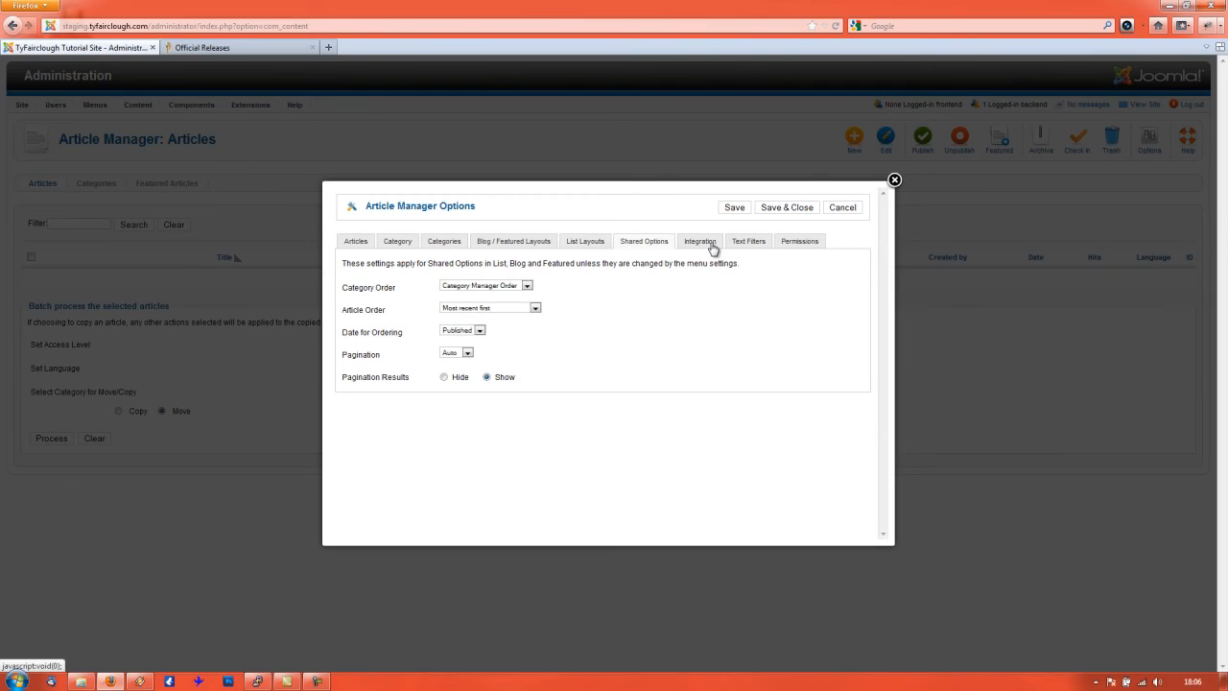
left_click(710, 246)
left_click(749, 245)
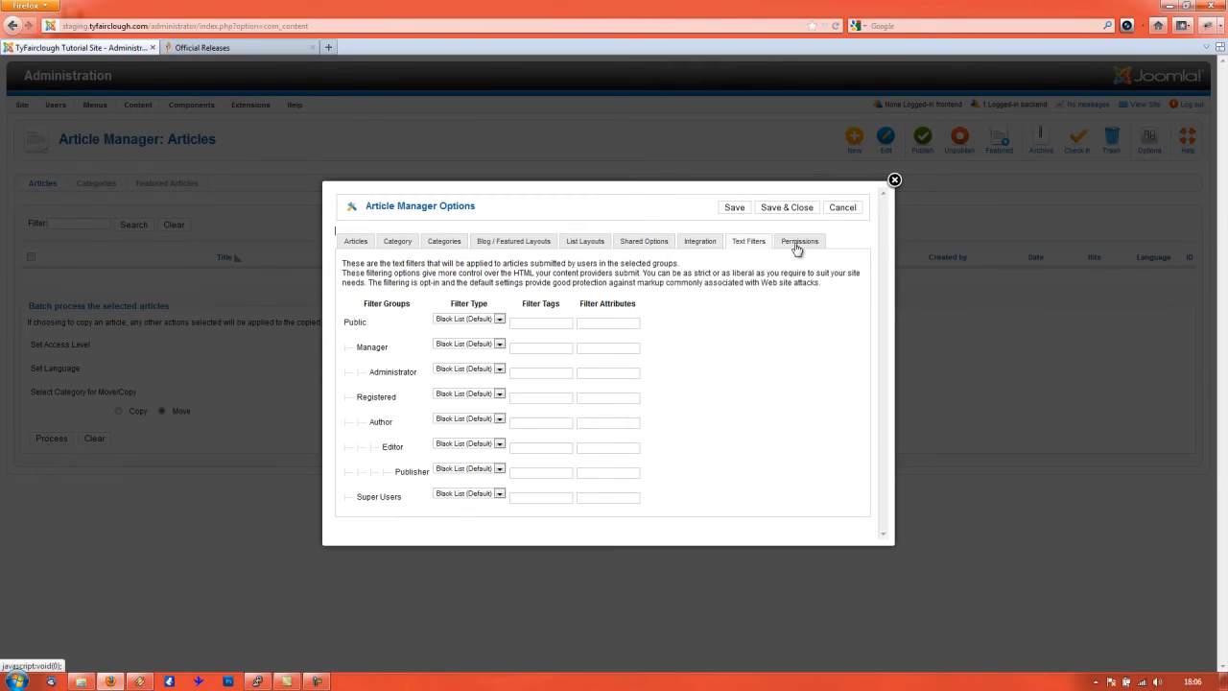
left_click(893, 182)
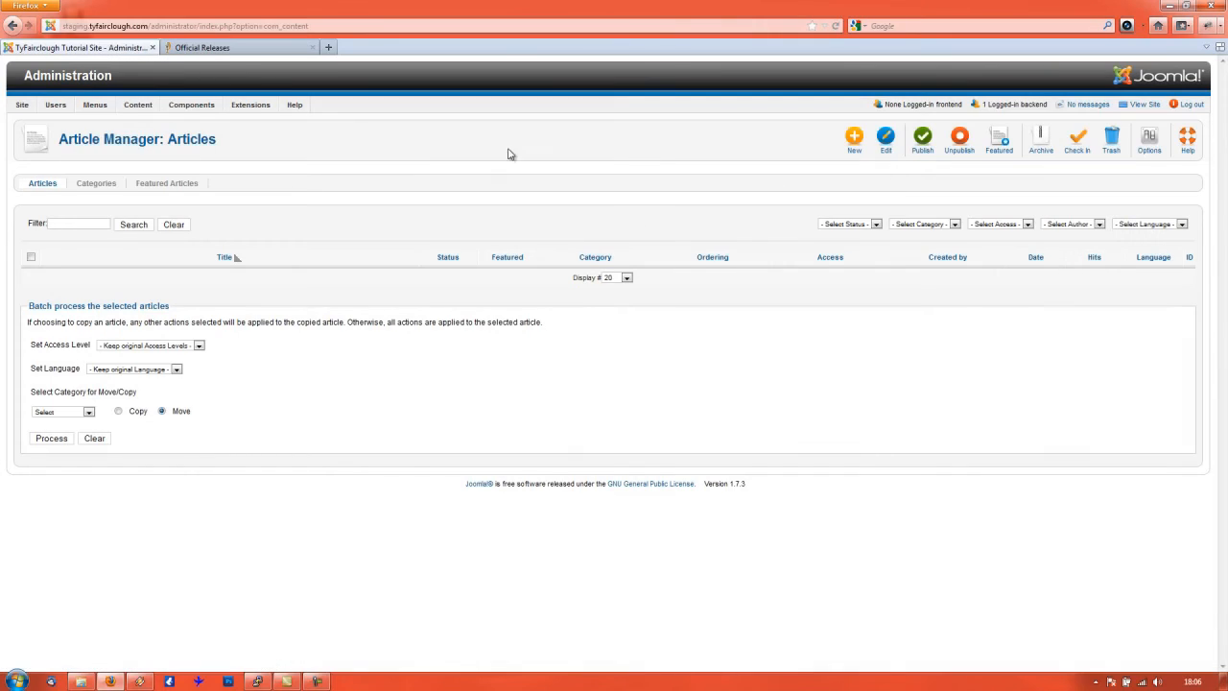
- Go to Site > Global Configuration and browse its System, Server and Permissions tabs before returning to Site
mouse_move(28, 113)
left_click(58, 154)
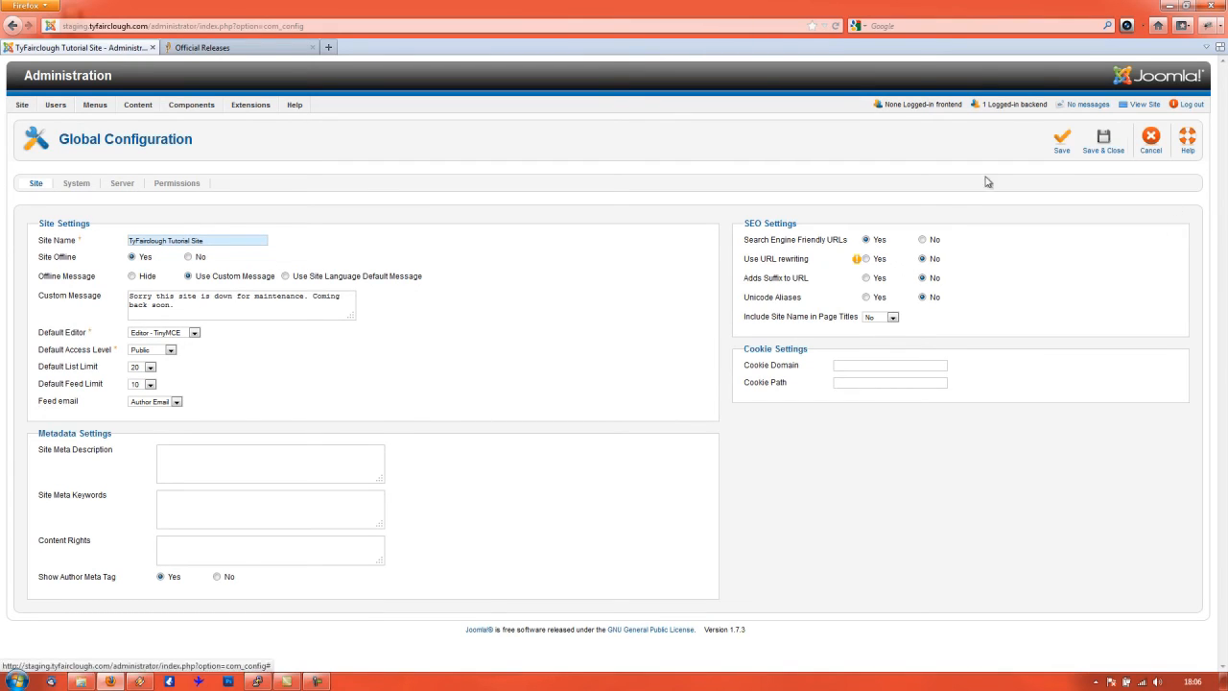
left_click(76, 184)
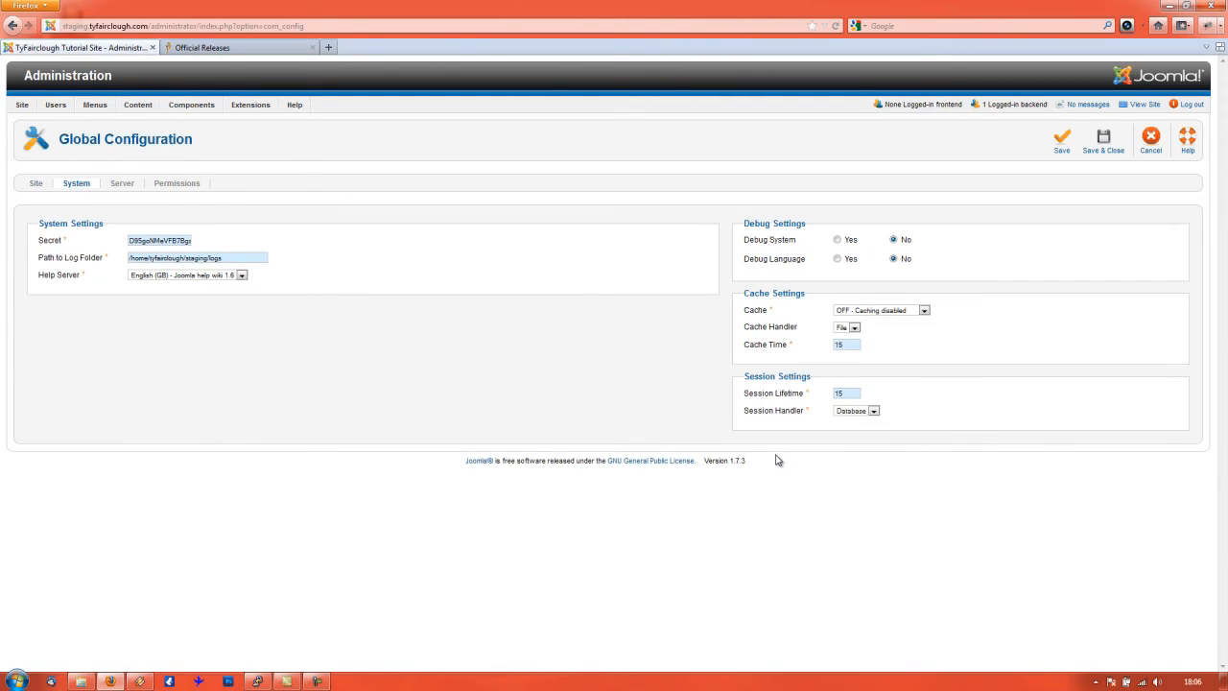
left_click(120, 185)
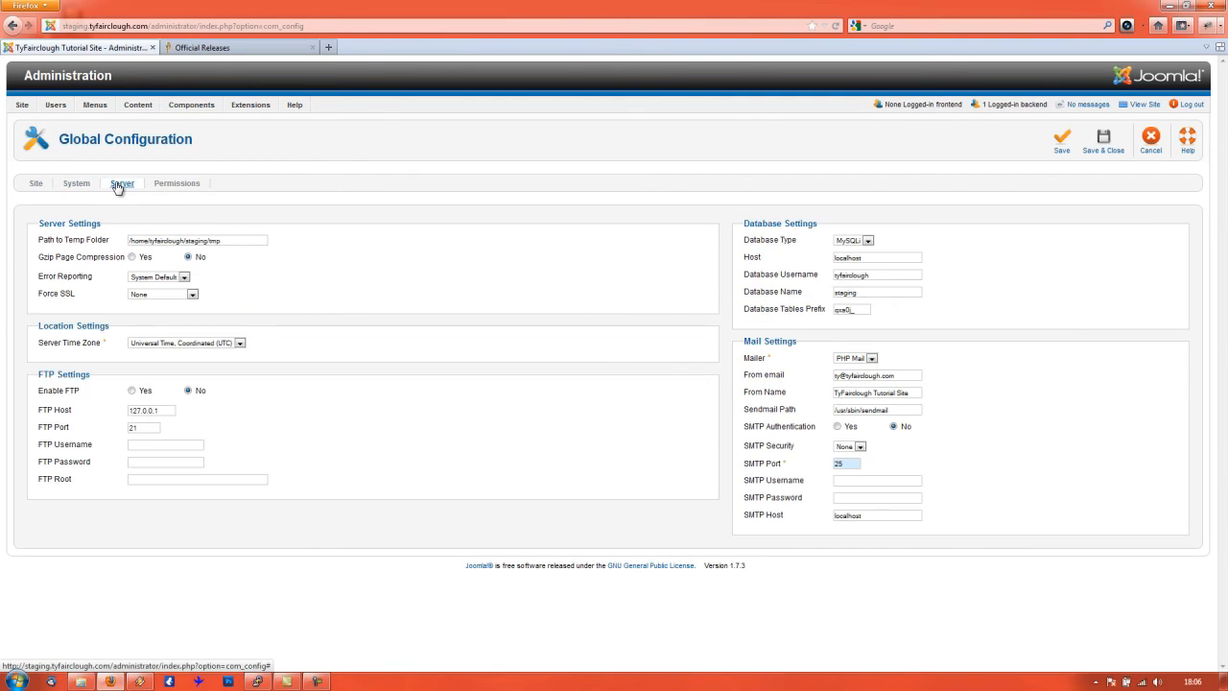
left_click(177, 184)
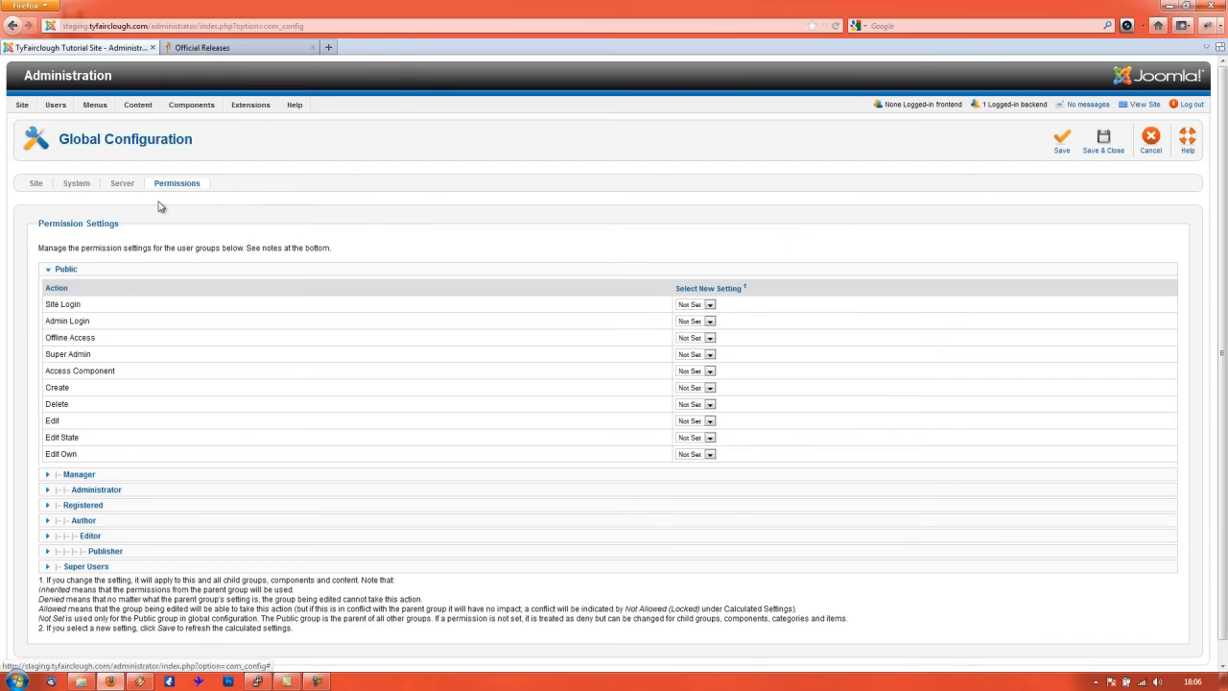
left_click(129, 188)
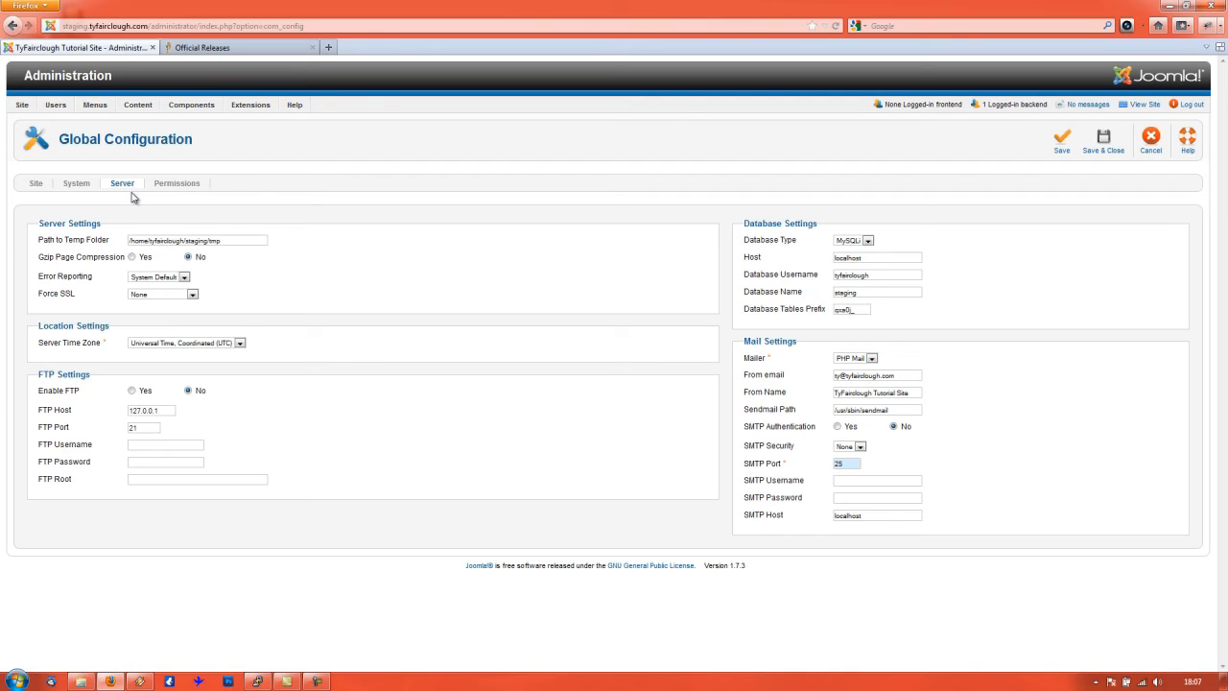
left_click(38, 186)
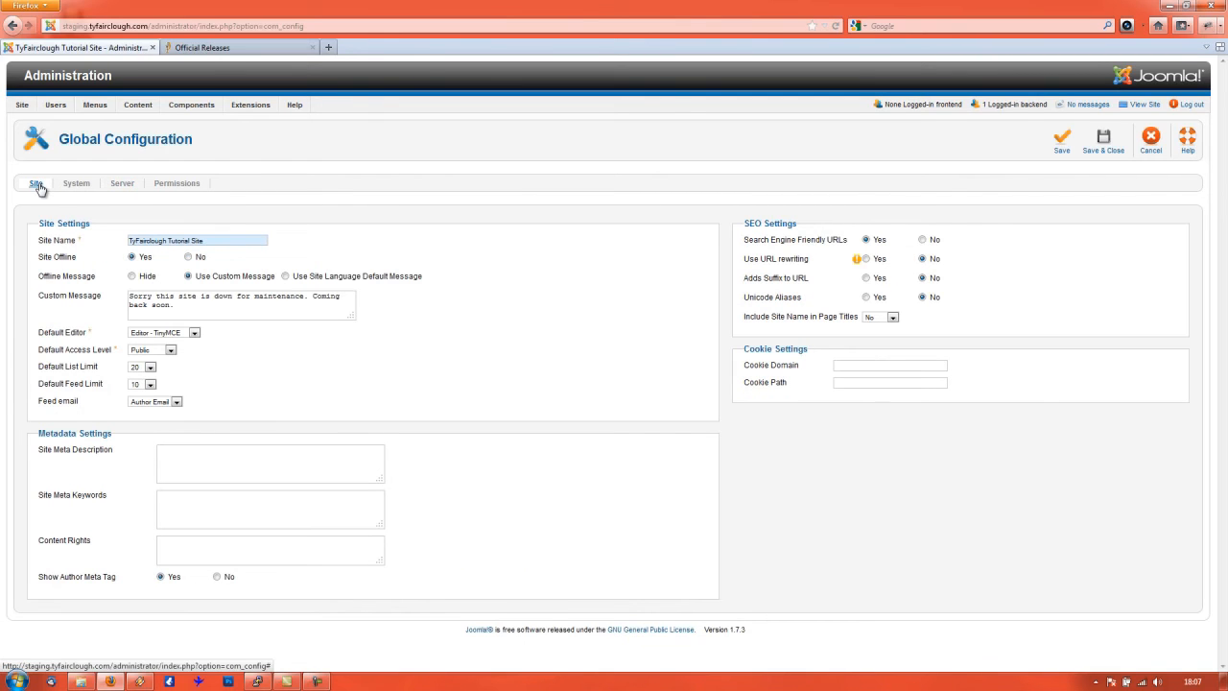
mouse_move(142, 112)
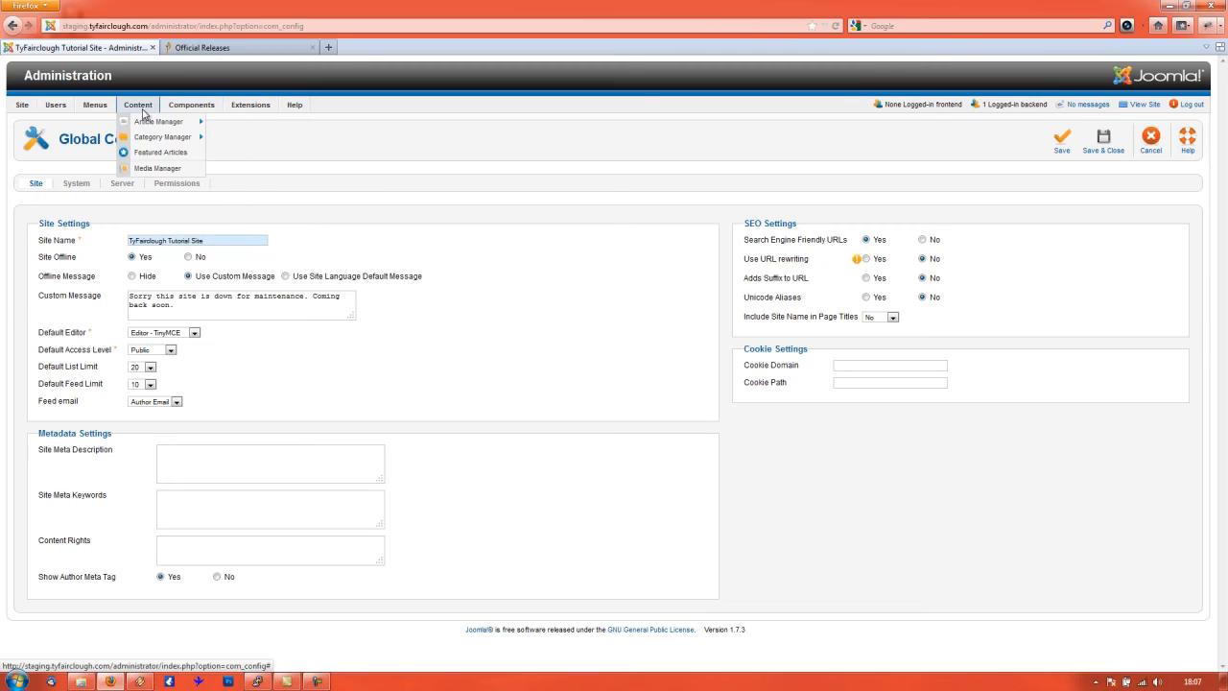
left_click(204, 123)
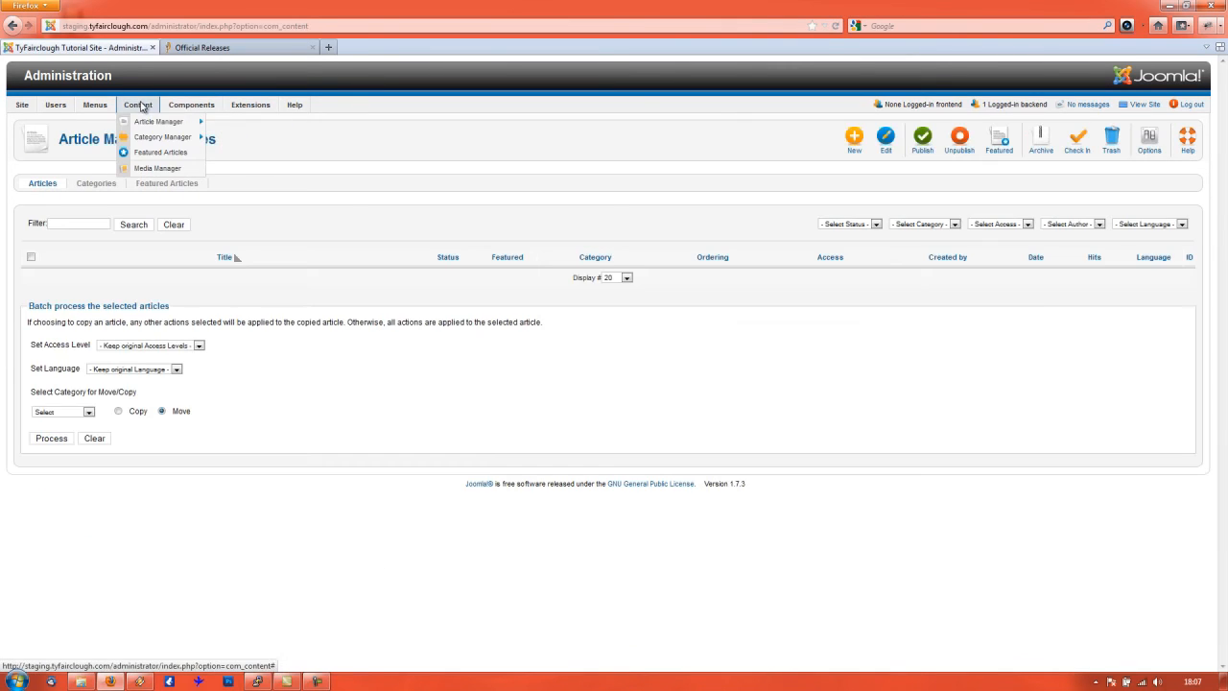
mouse_move(152, 138)
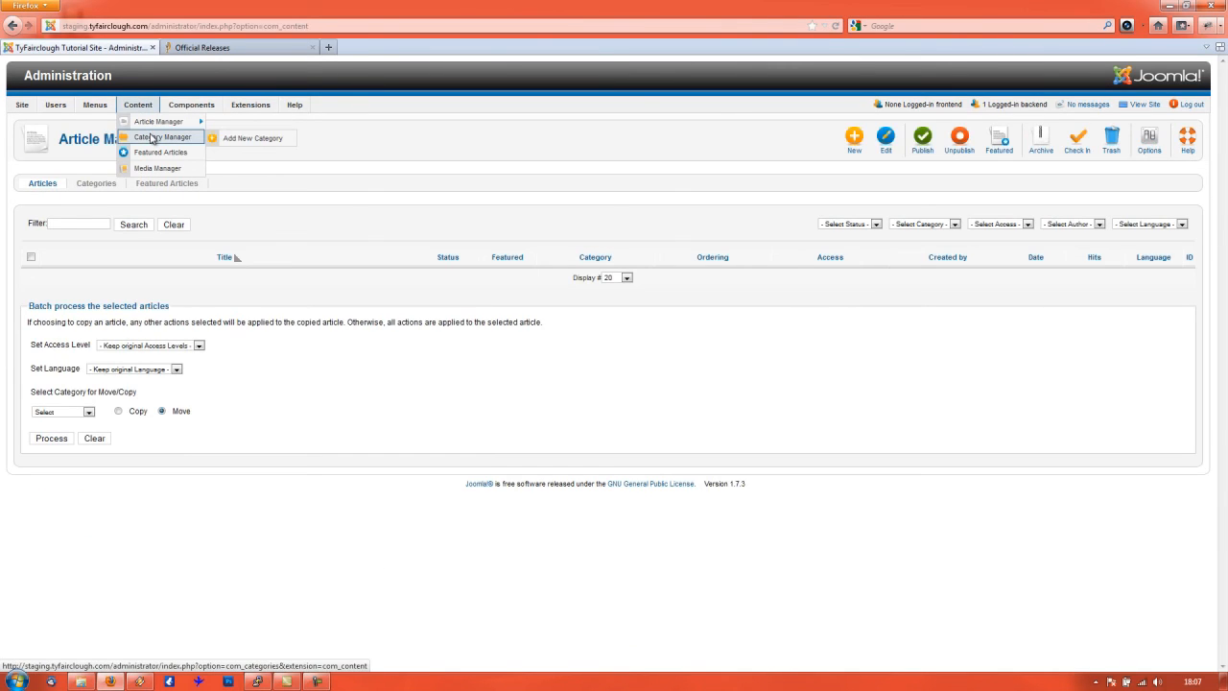
left_click(152, 138)
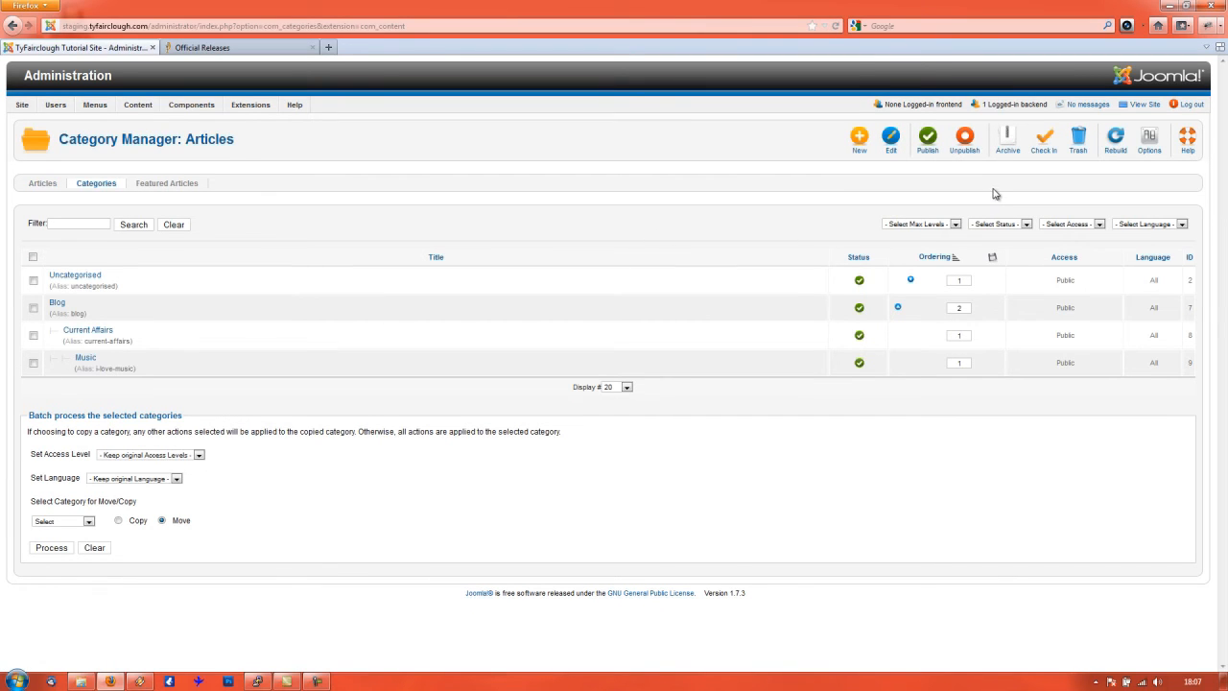
left_click(1149, 141)
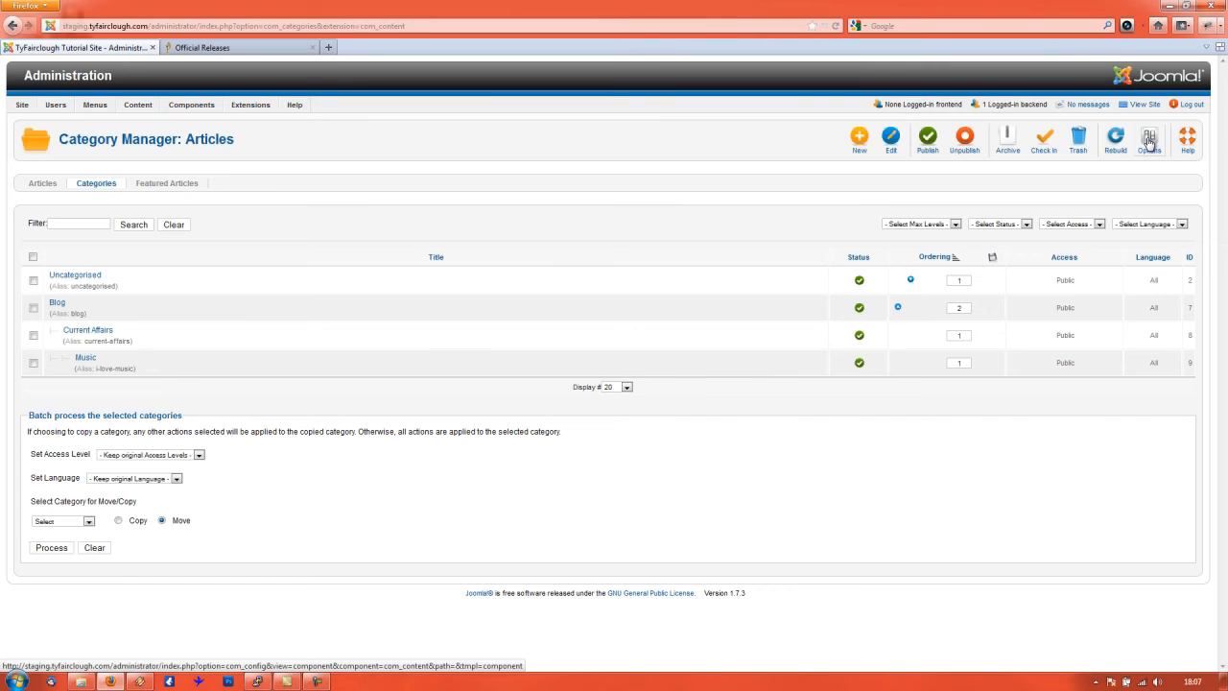
right_click(1148, 141)
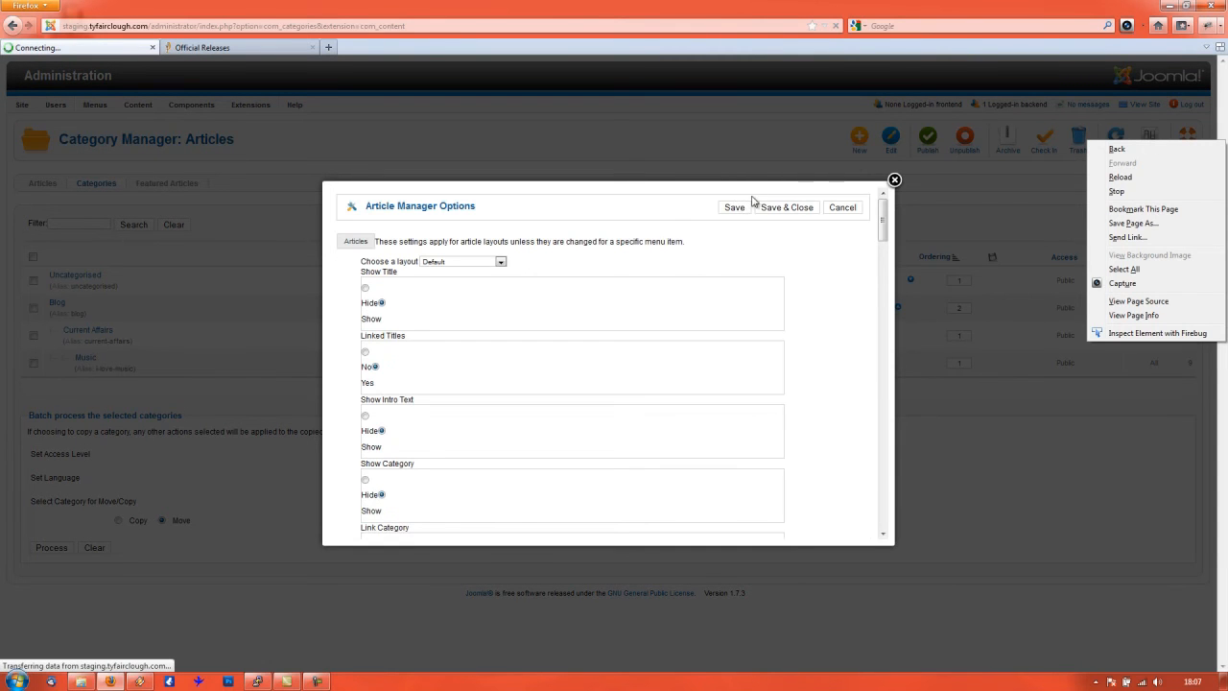
left_click(736, 197)
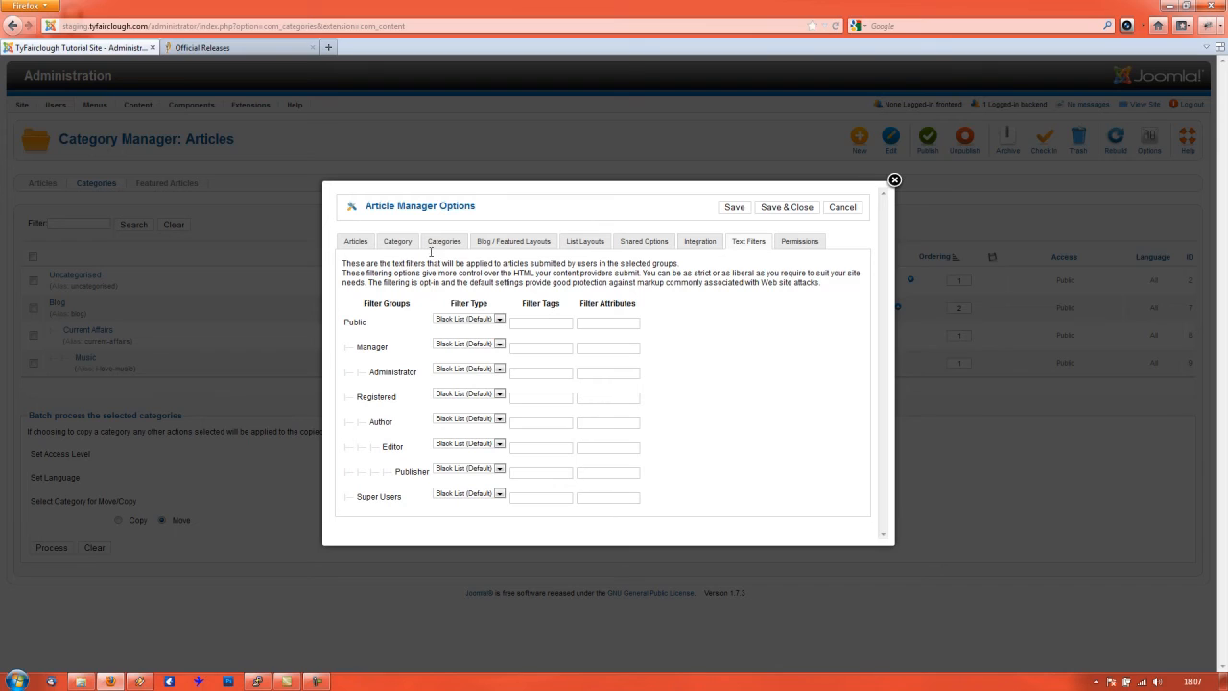
left_click(801, 242)
scroll(611, 356, "down", 5)
scroll(619, 346, "up", 5)
left_click(701, 245)
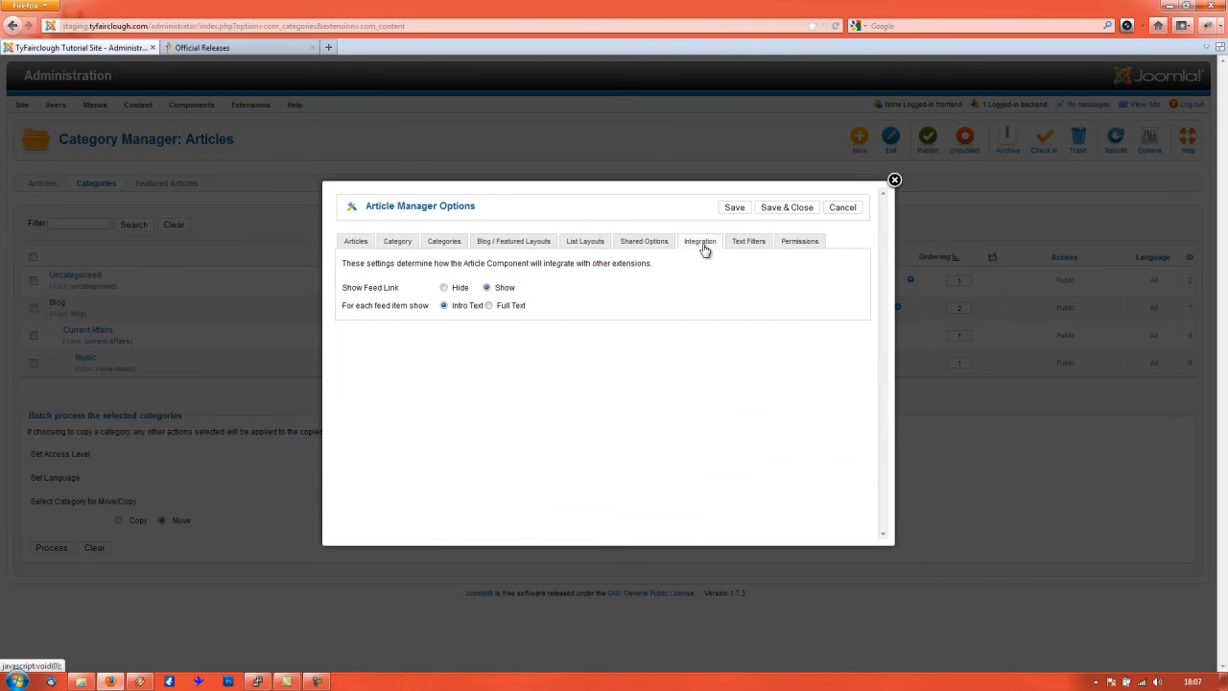
left_click(654, 250)
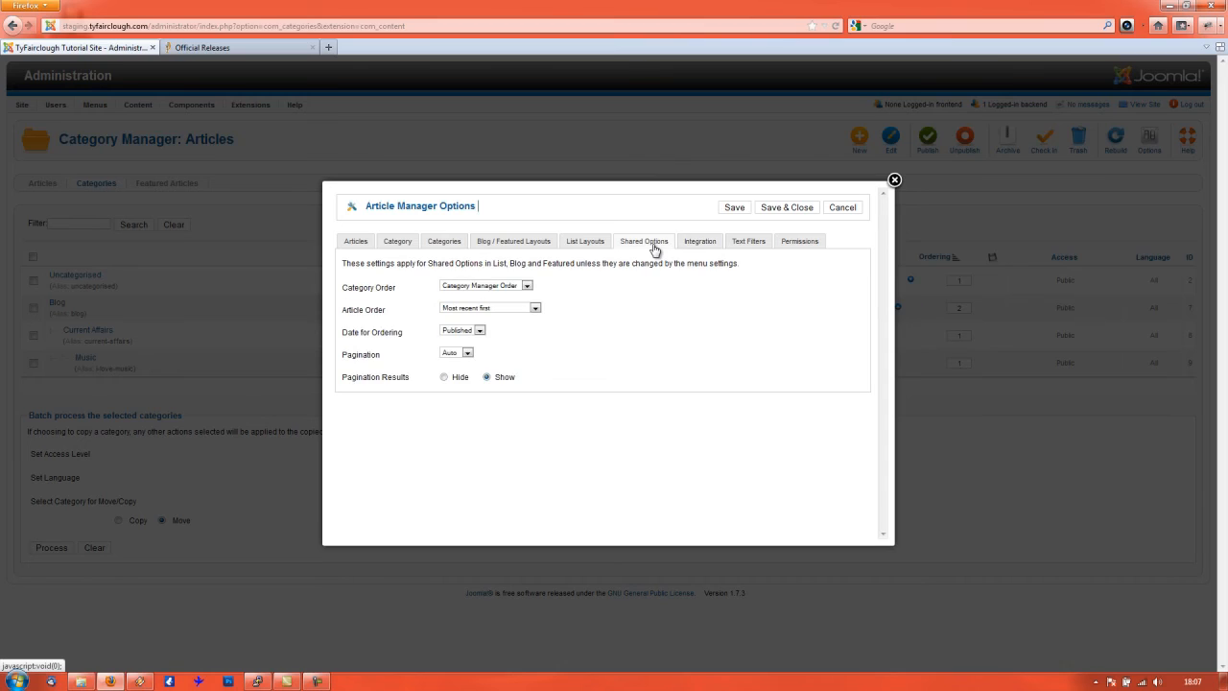
left_click(698, 248)
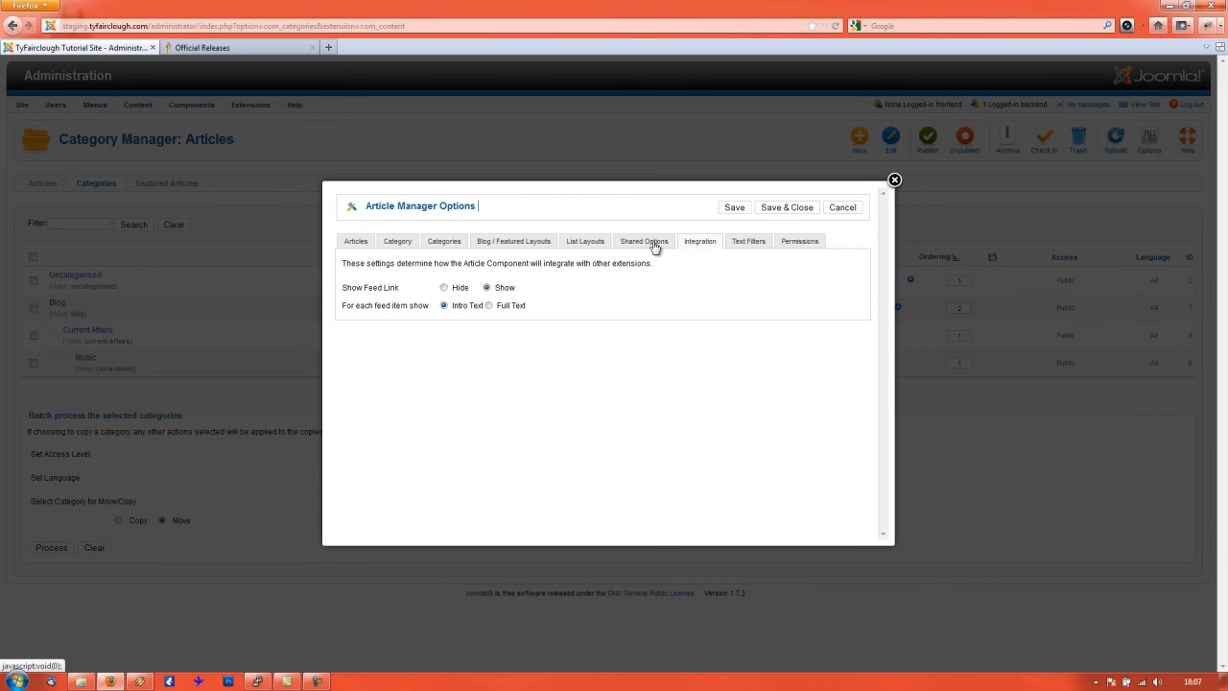
left_click(655, 248)
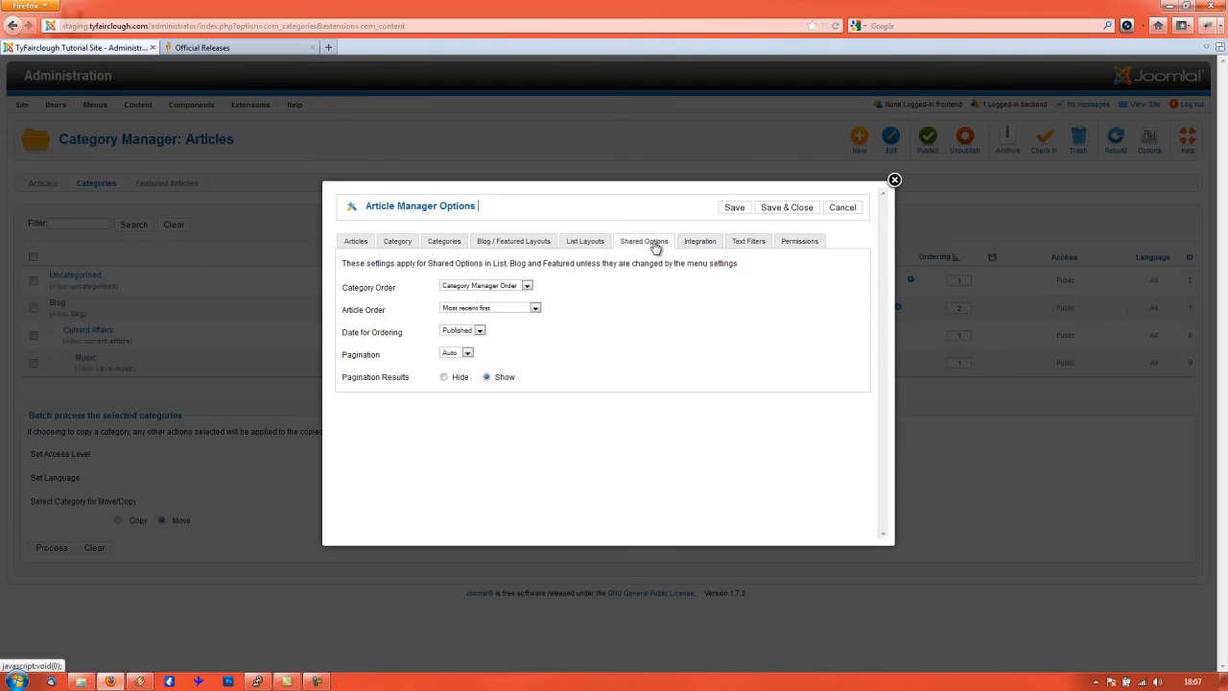
left_click(580, 246)
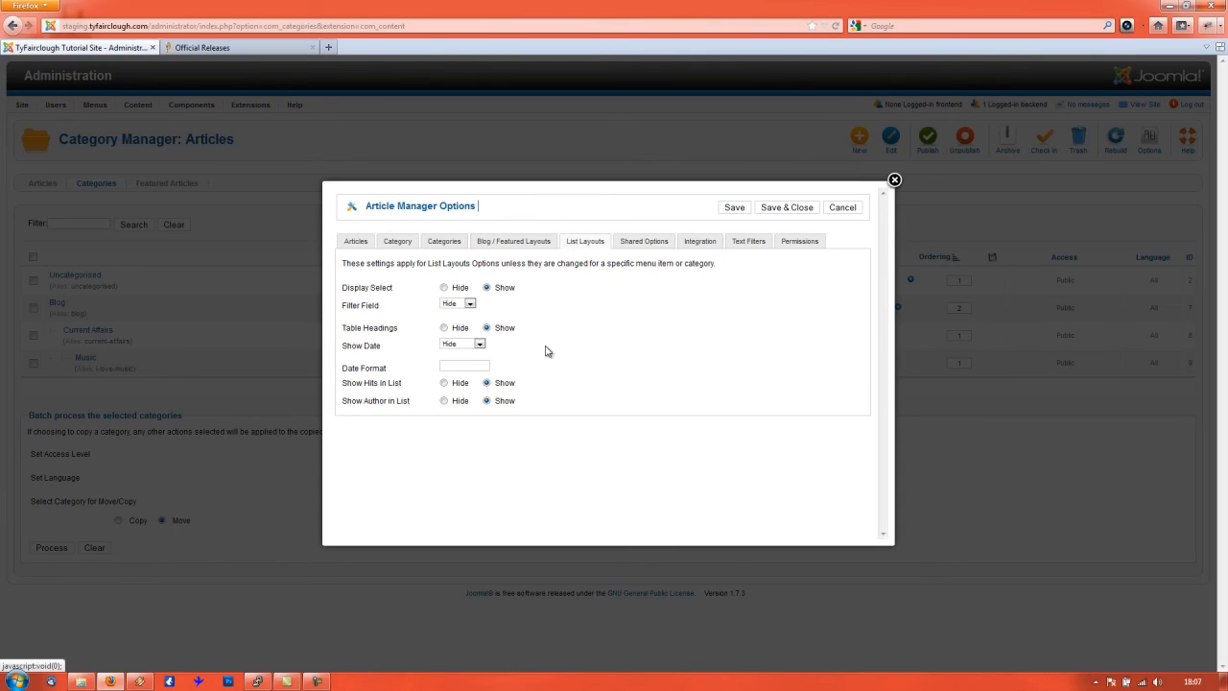
left_click(503, 245)
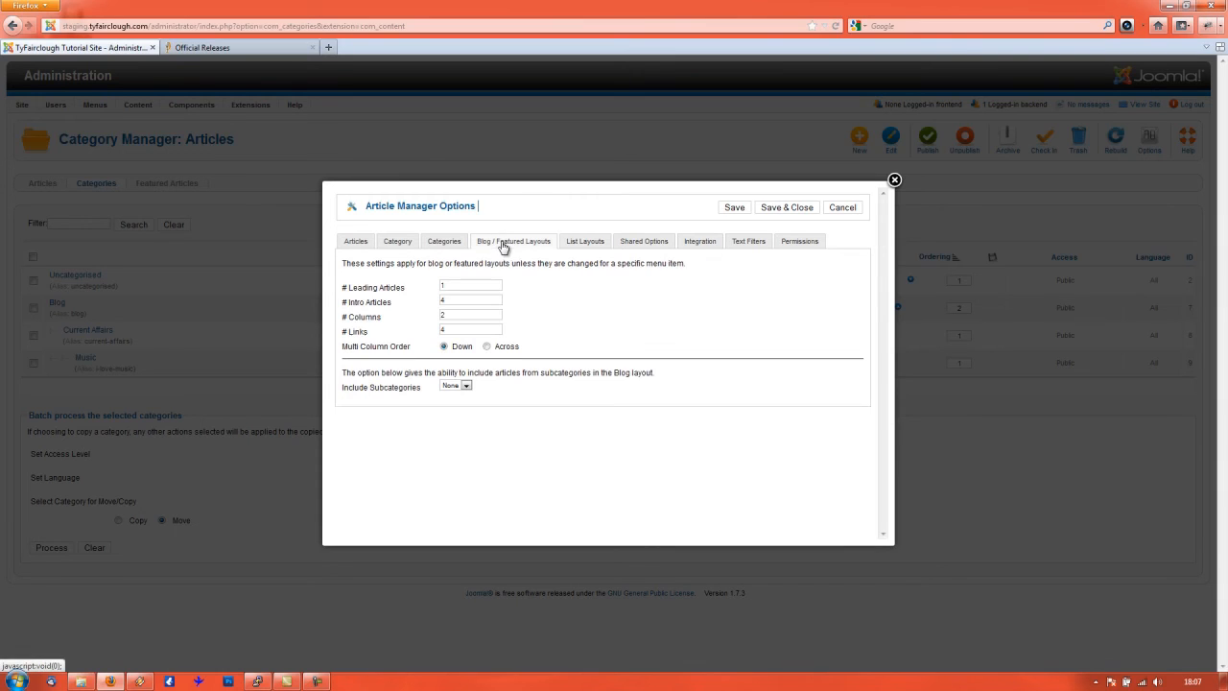
double_click(421, 246)
left_click(401, 246)
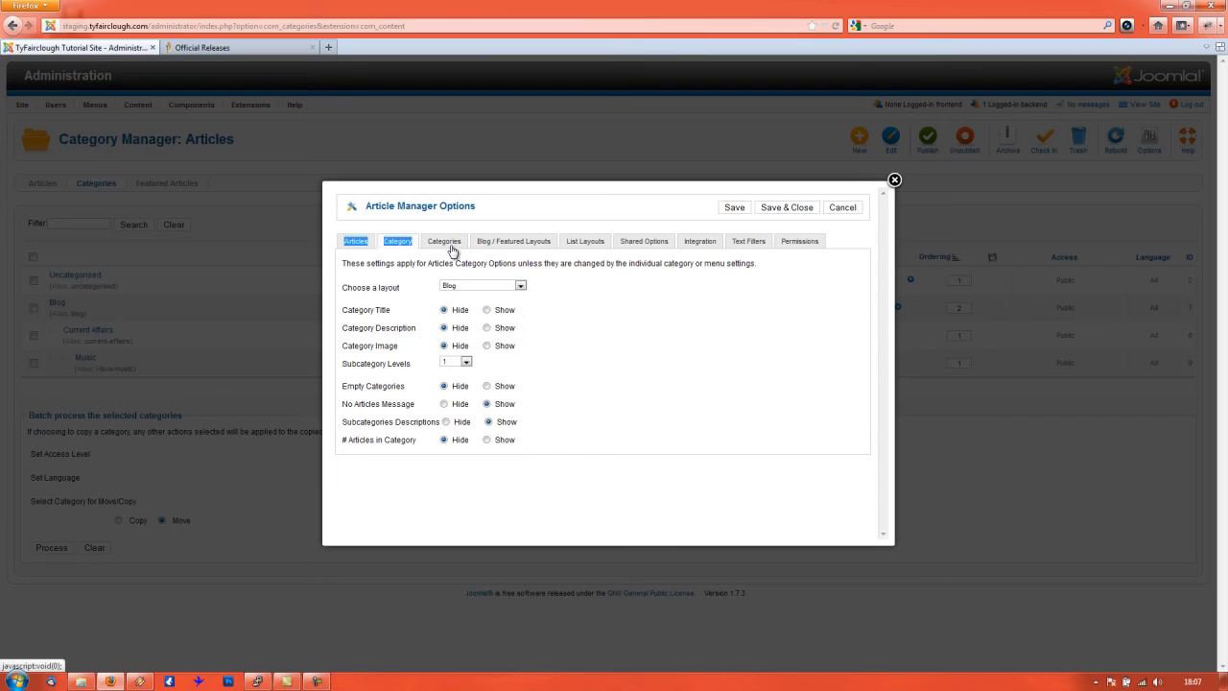
left_click(447, 251)
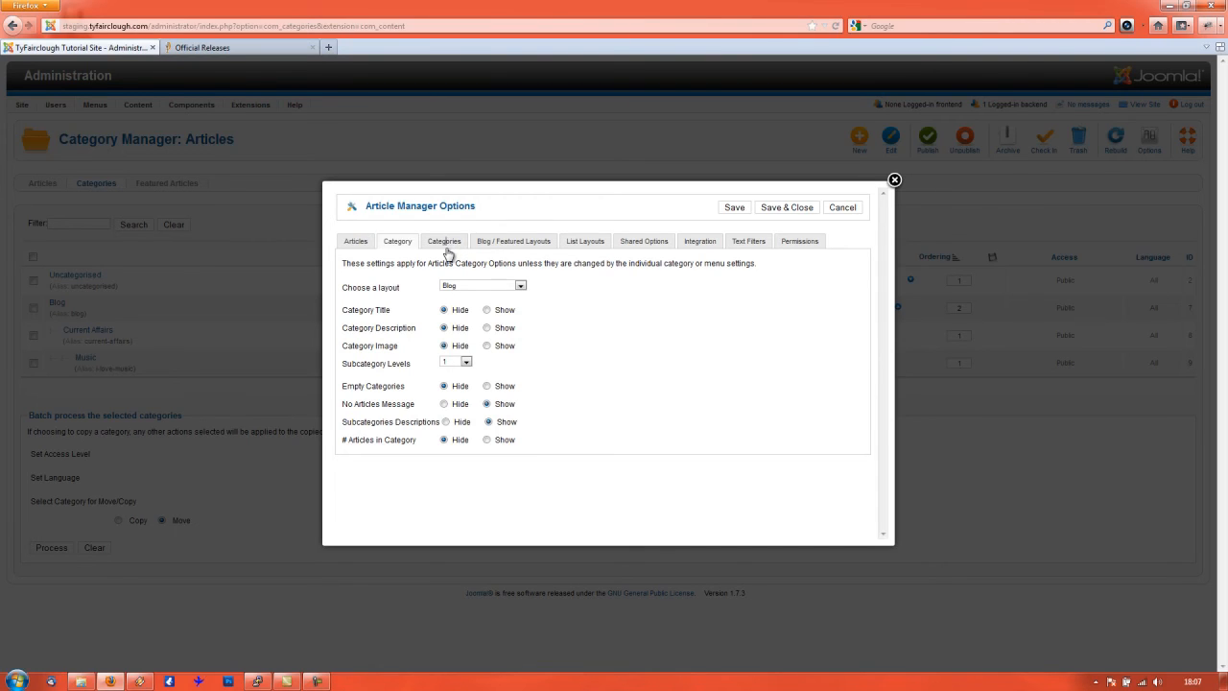
left_click(447, 252)
left_click(359, 243)
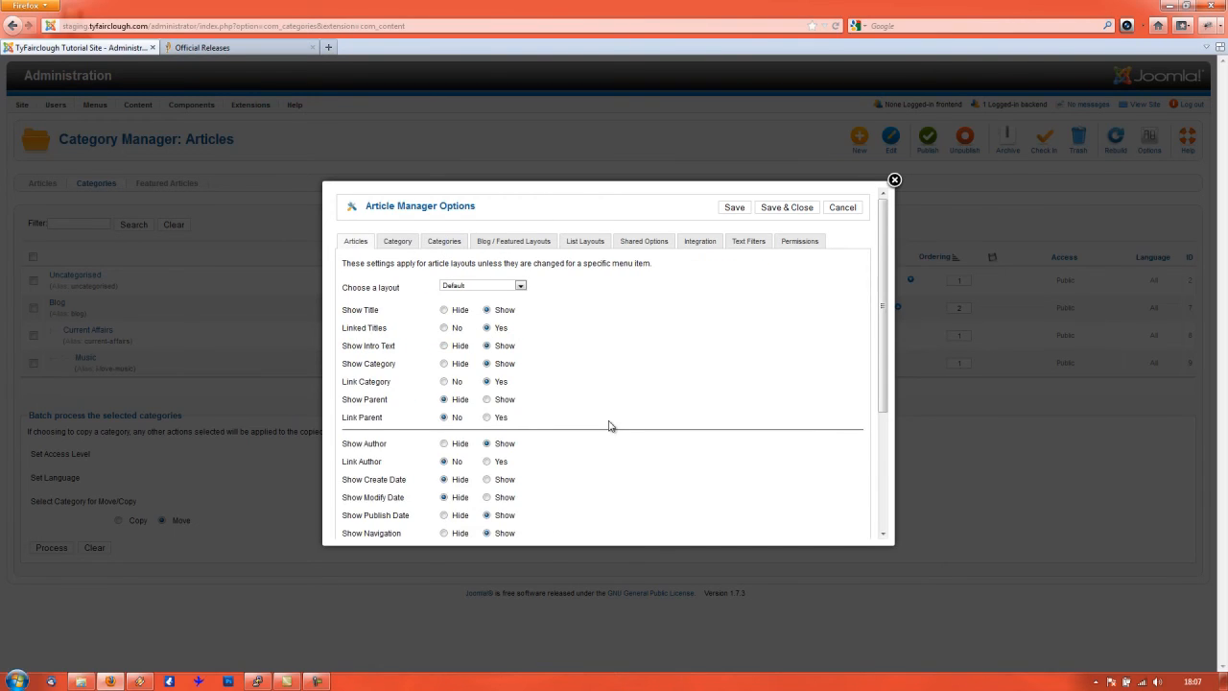
scroll(608, 425, "down", 4)
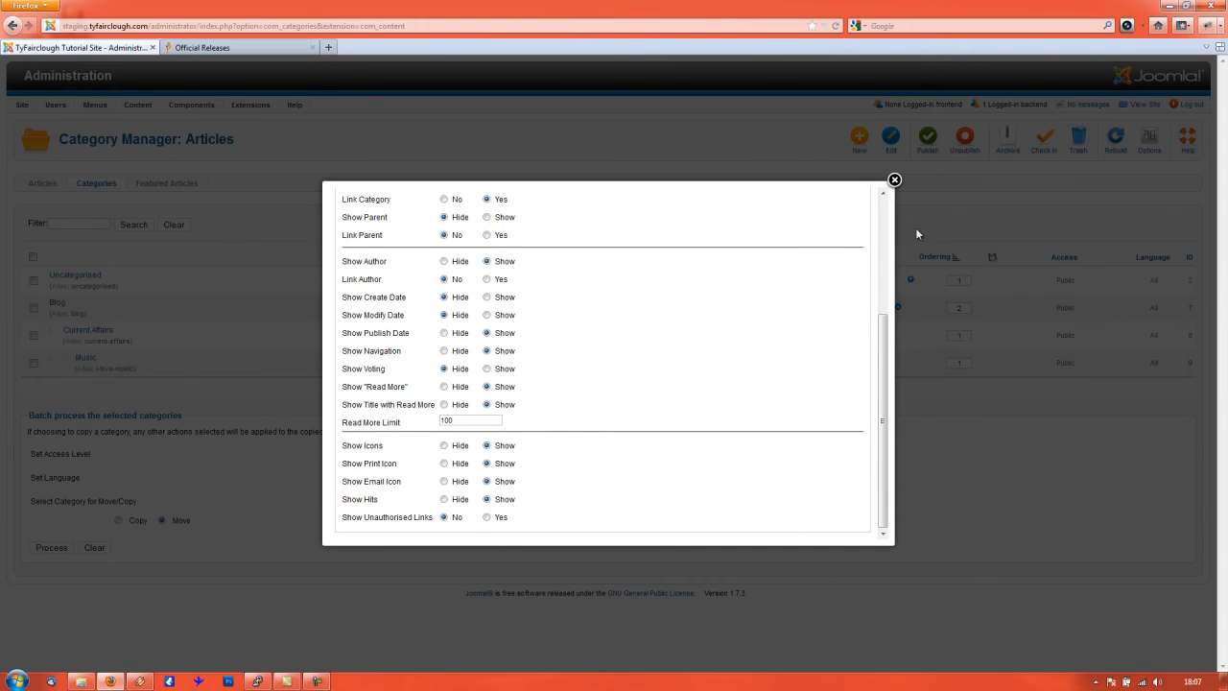
left_click(894, 180)
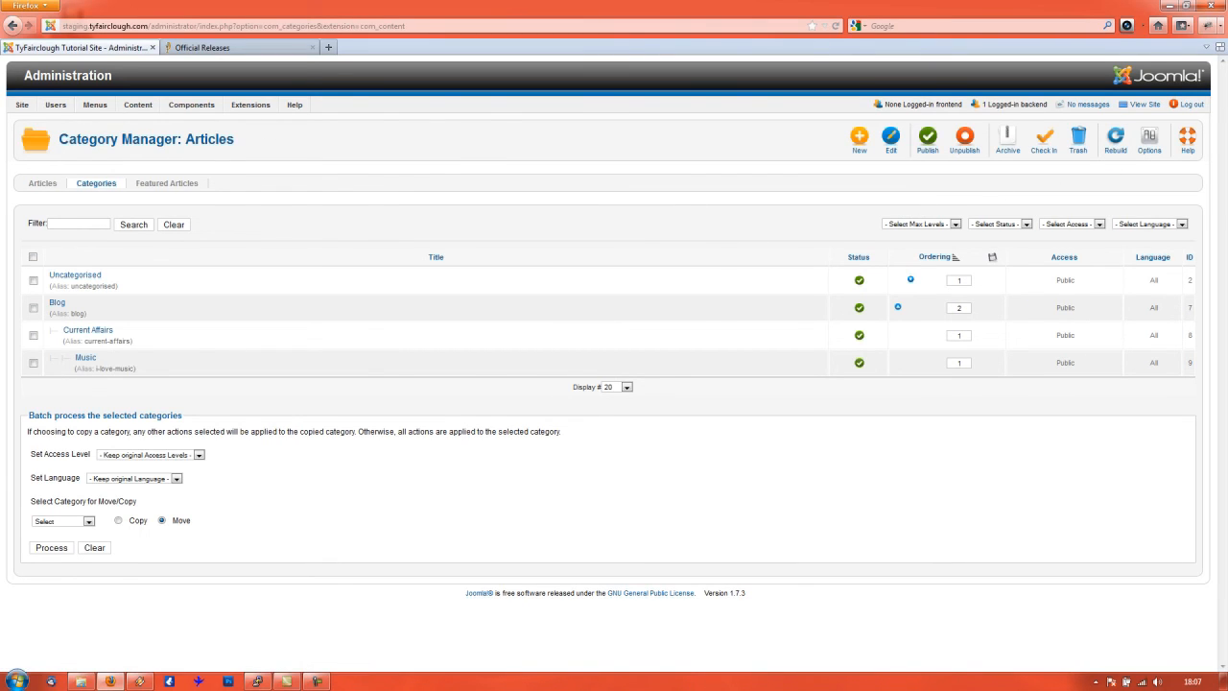
- Refocus the browser and switch to the Articles list, which is still empty
key("F10")
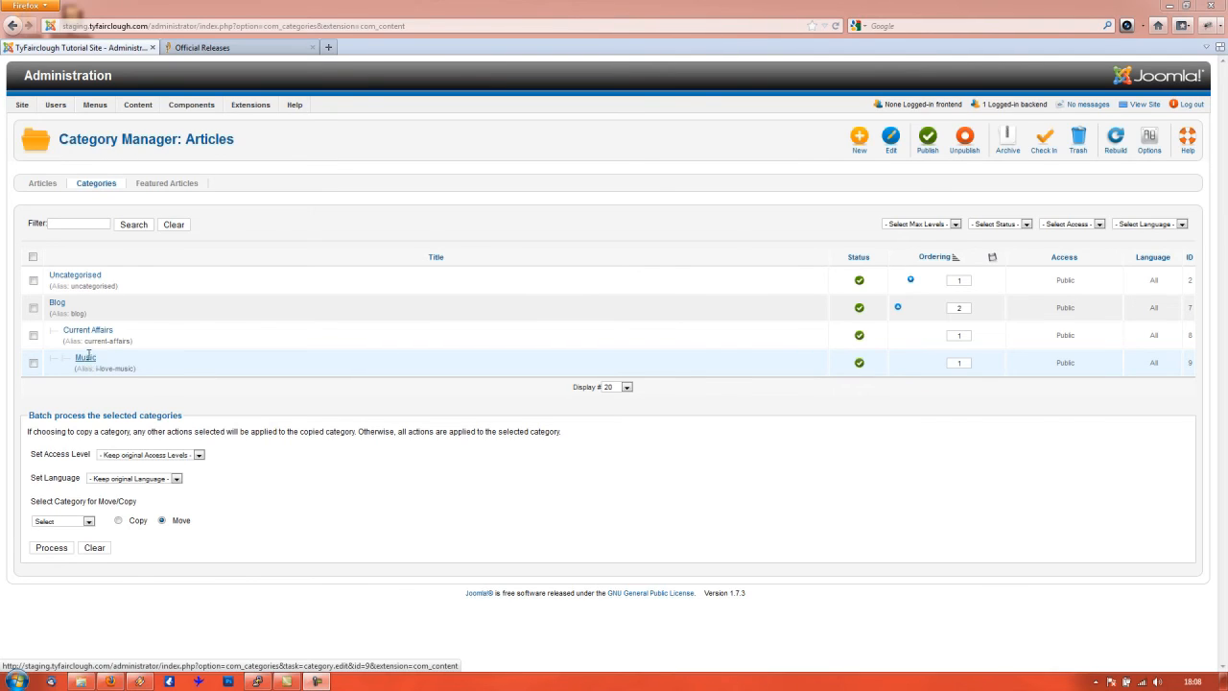
left_click(42, 188)
left_click(42, 188)
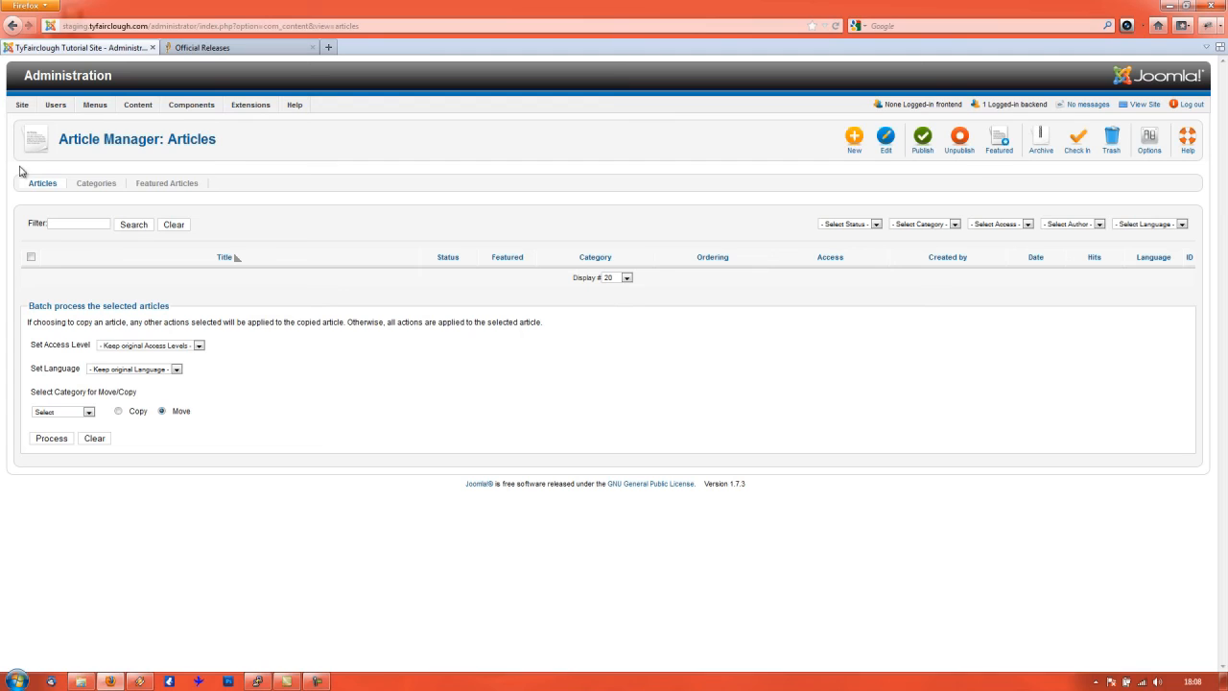
- Add a new article titled 'Welcome to the tutorial website'
mouse_move(138, 107)
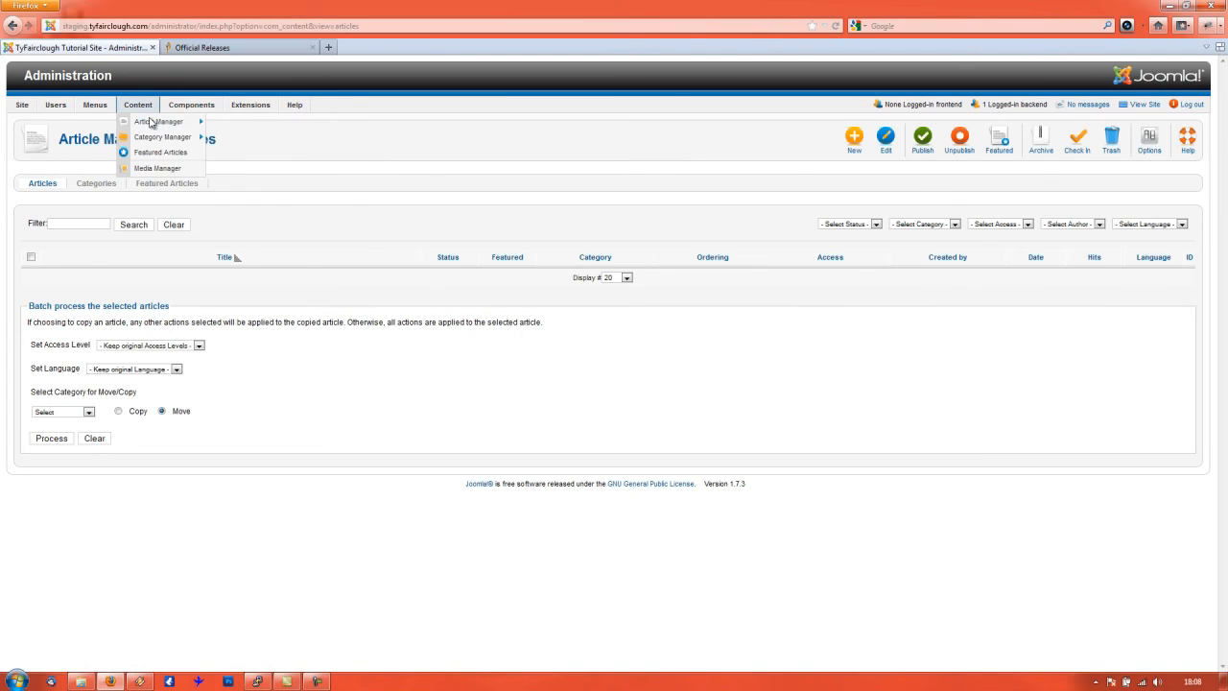
left_click(236, 126)
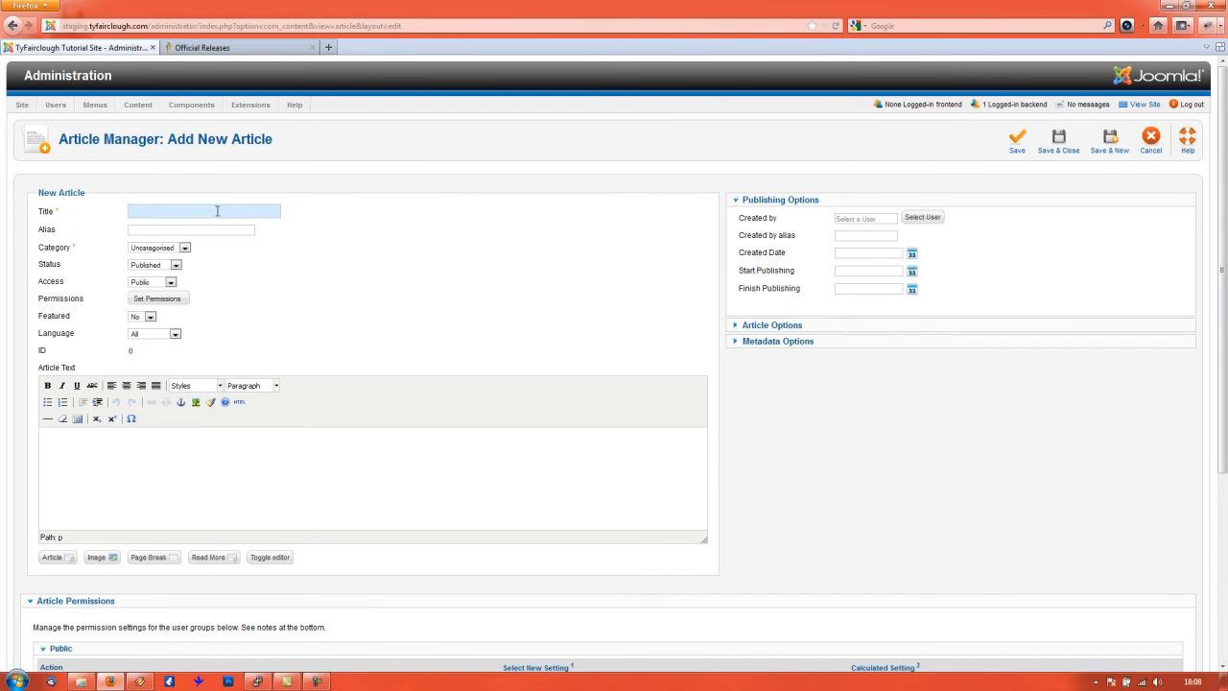
type("Welcome to the tutorial website")
key("Tab")
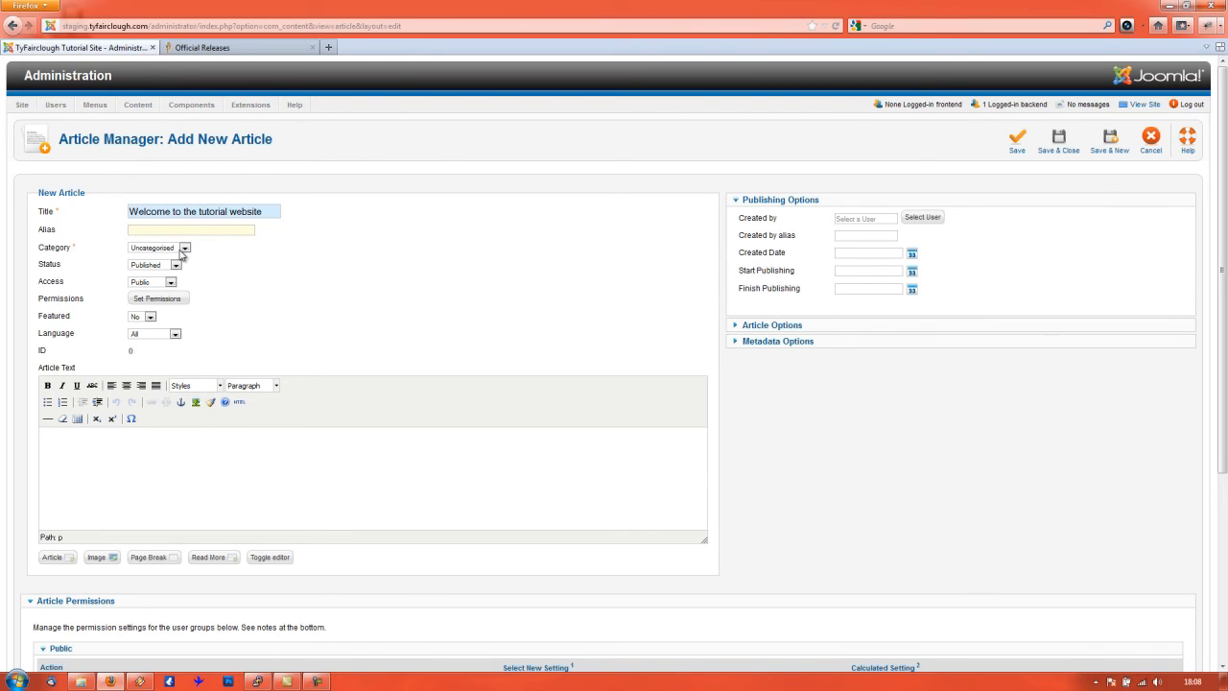
- File the article under Blog, leave Featured at No, and place the cursor in the article text
left_click(182, 251)
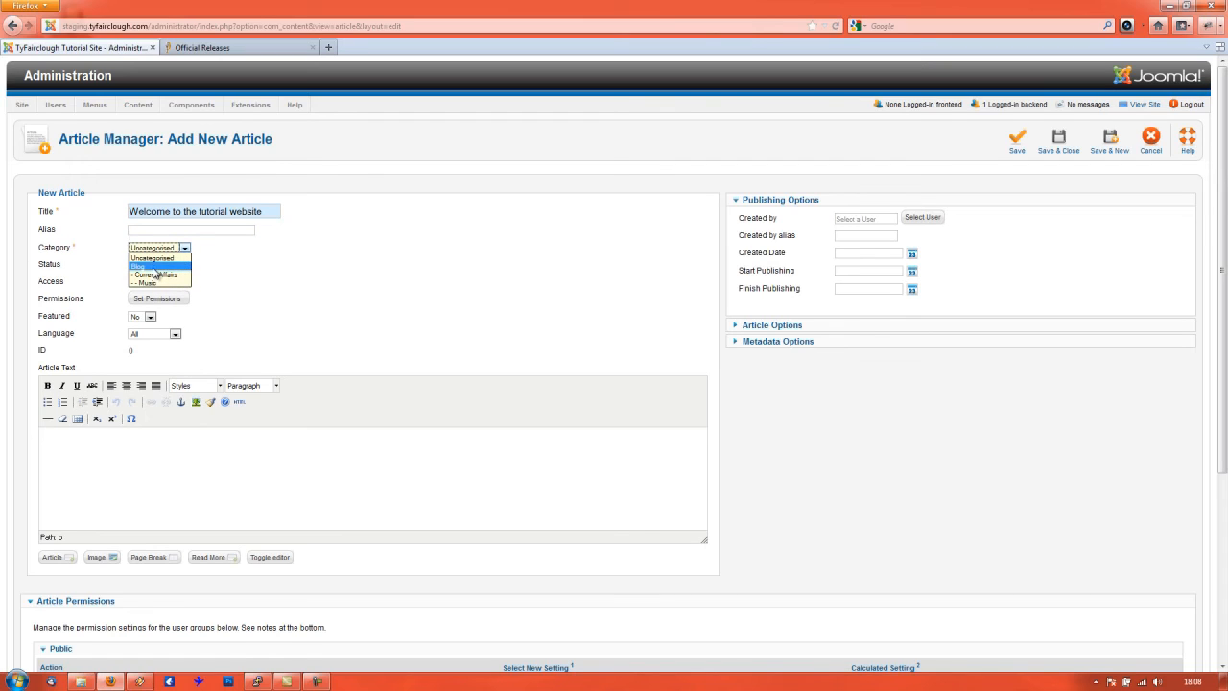
left_click(153, 268)
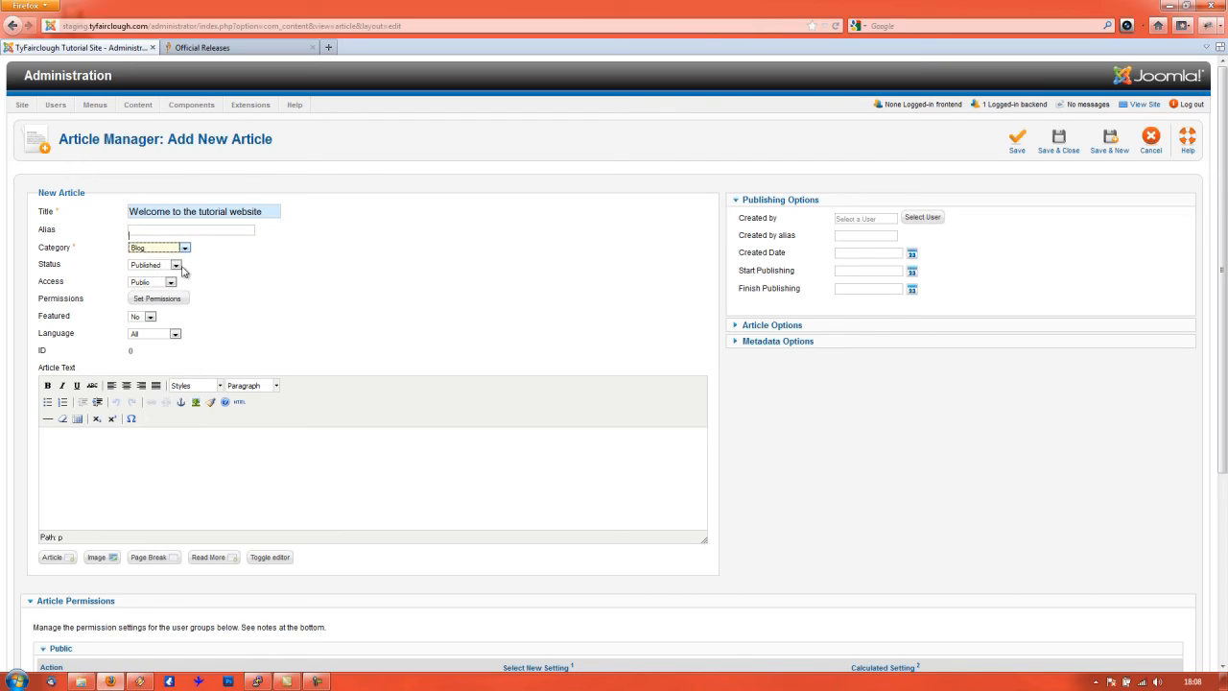
left_click(149, 318)
left_click(149, 324)
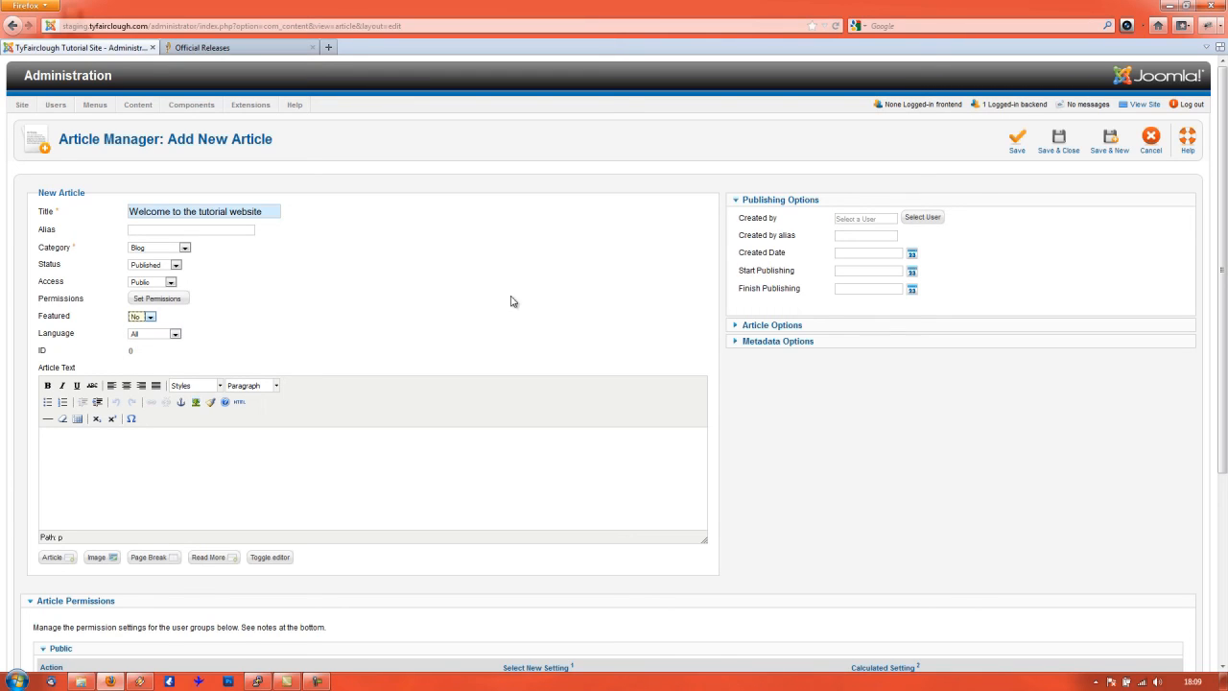
left_click(318, 449)
- Write the article's body text in the editor
type("He")
type("while it maybe simple it shoyu")
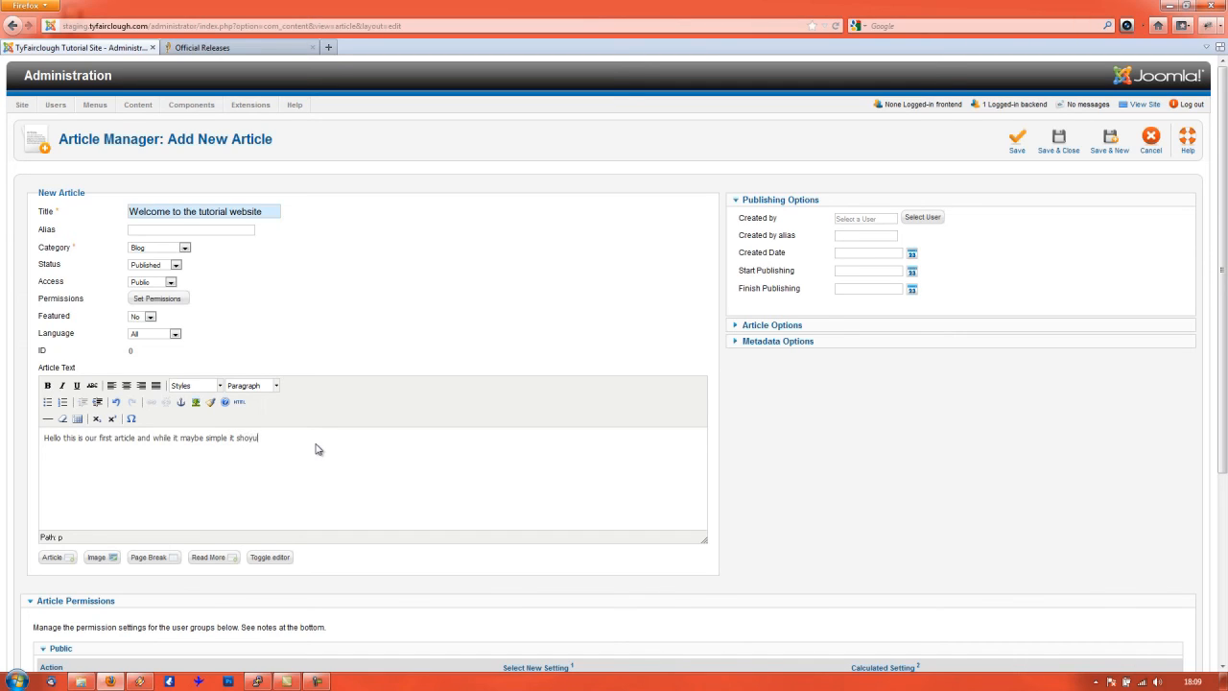
type("emonstrate how categories, articles and menu")
type("s combine to cre")
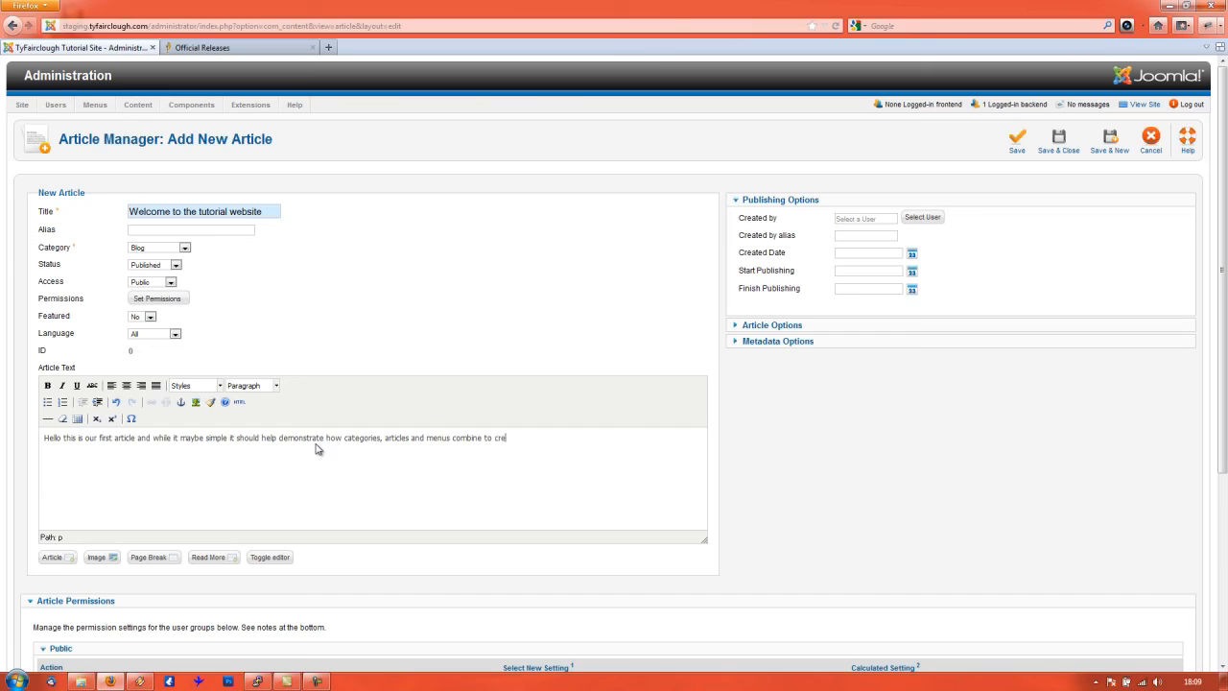
type("ate cotnente")
- Check the article's display options and metadata, save and close it, then view the site
left_click(789, 328)
scroll(796, 250, "down", 5)
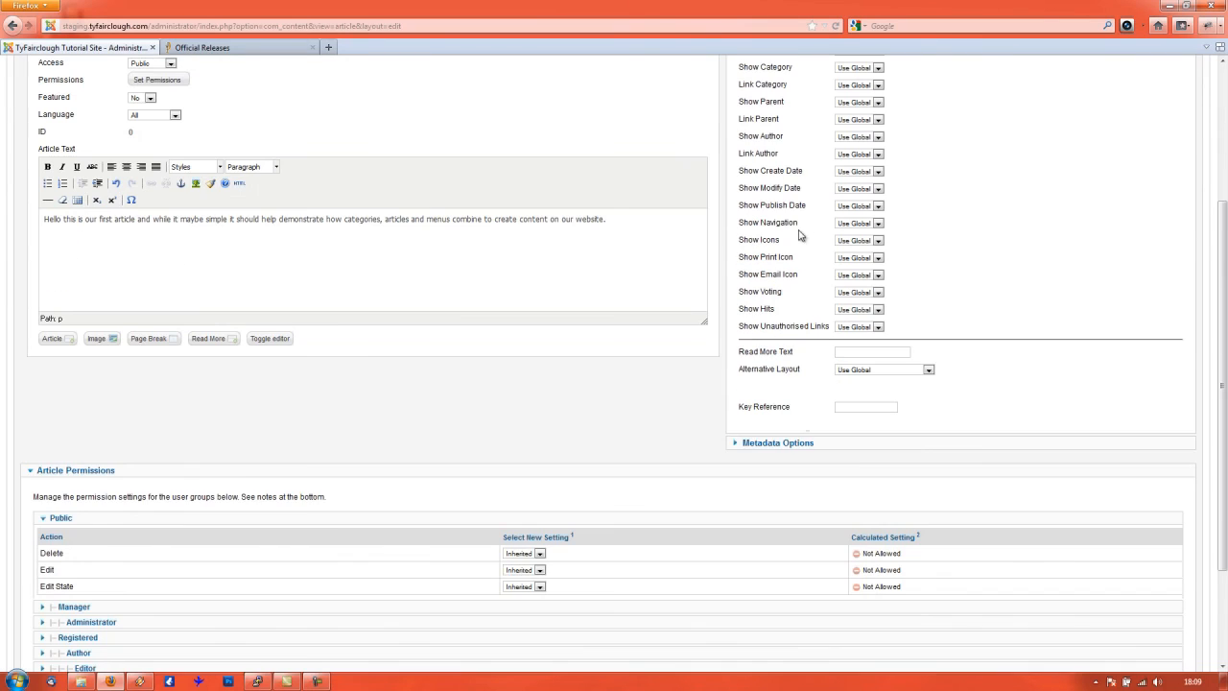
left_click(804, 440)
scroll(830, 442, "up", 3)
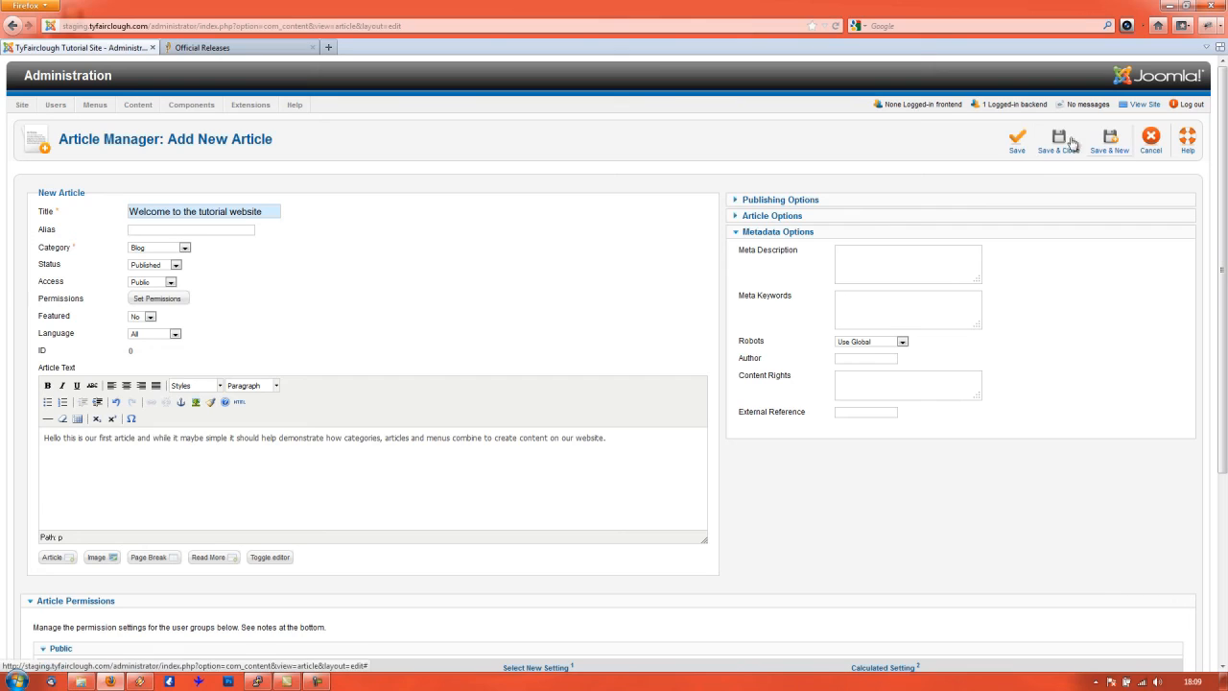
left_click(1010, 147)
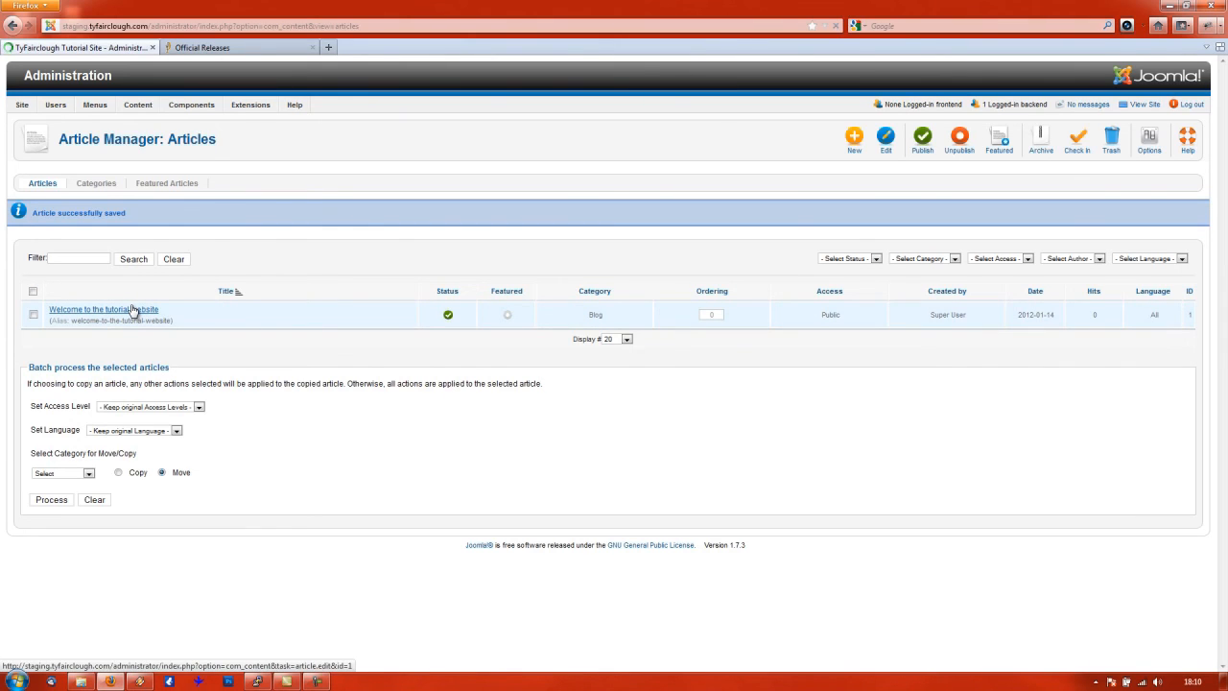
left_click(1144, 106)
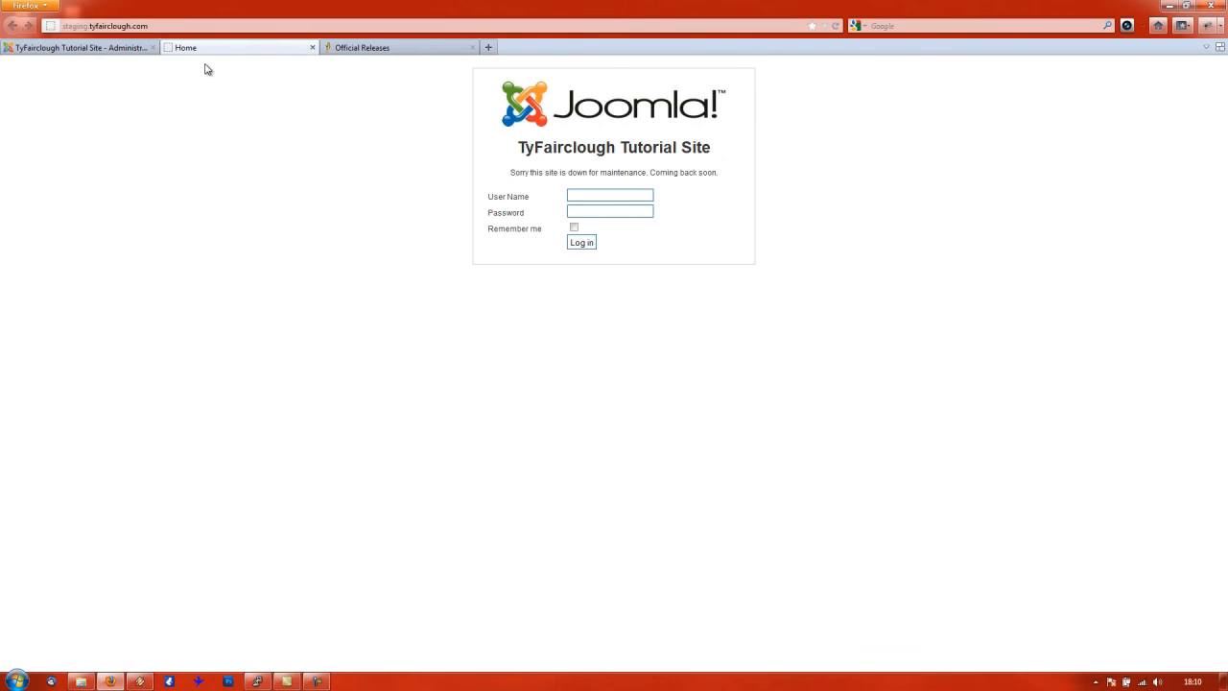
- Log into the offline frontend with the saved admin credentials, then return to the Administrator tab
left_click(625, 193)
left_click(588, 207)
left_click(583, 243)
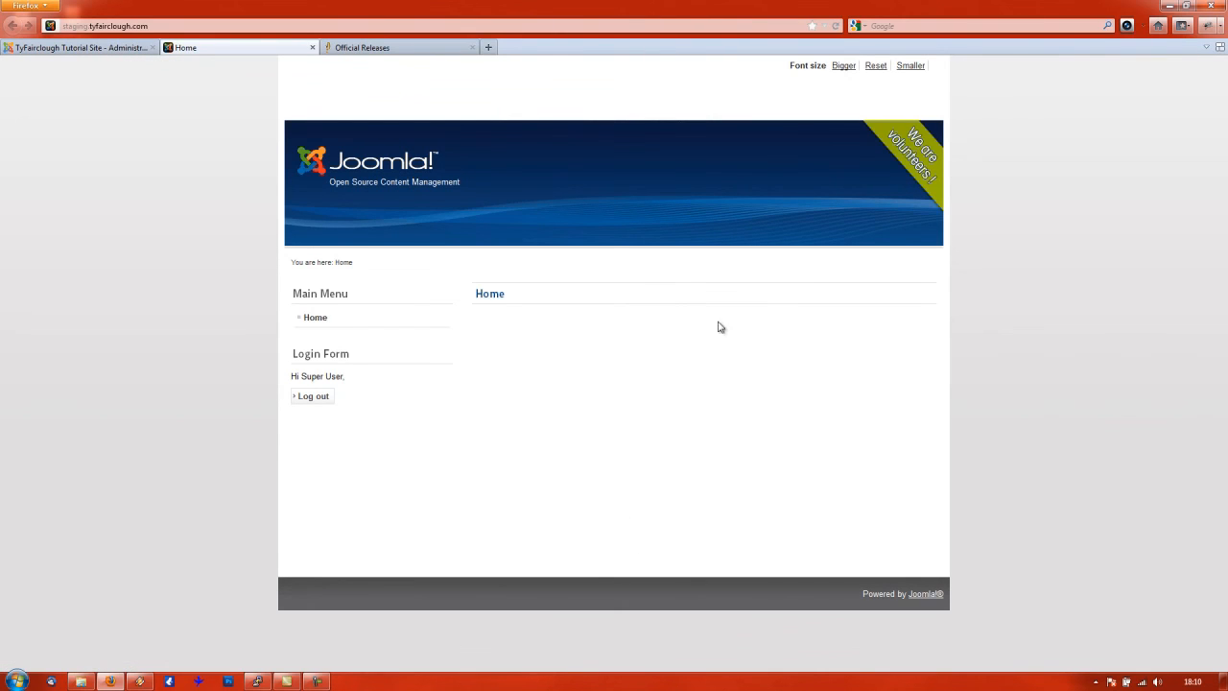
left_click(62, 50)
mouse_move(102, 109)
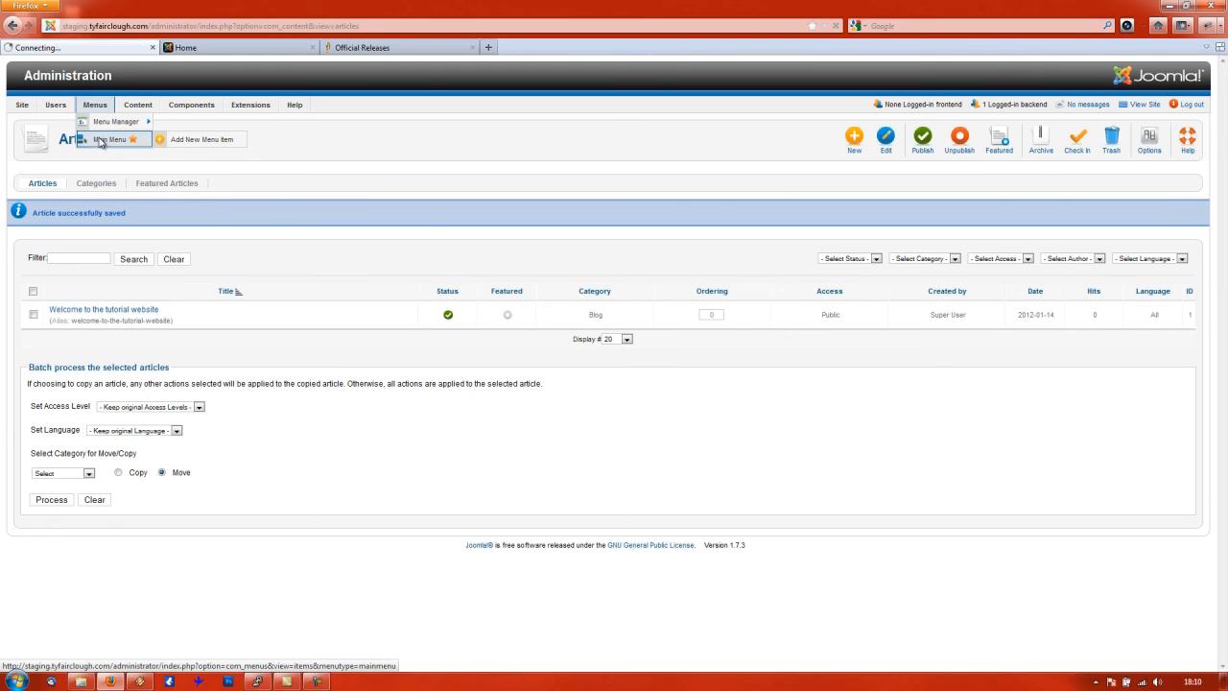
- Create a new Main Menu item of type Single Article with the title 'Welcome'
left_click(100, 141)
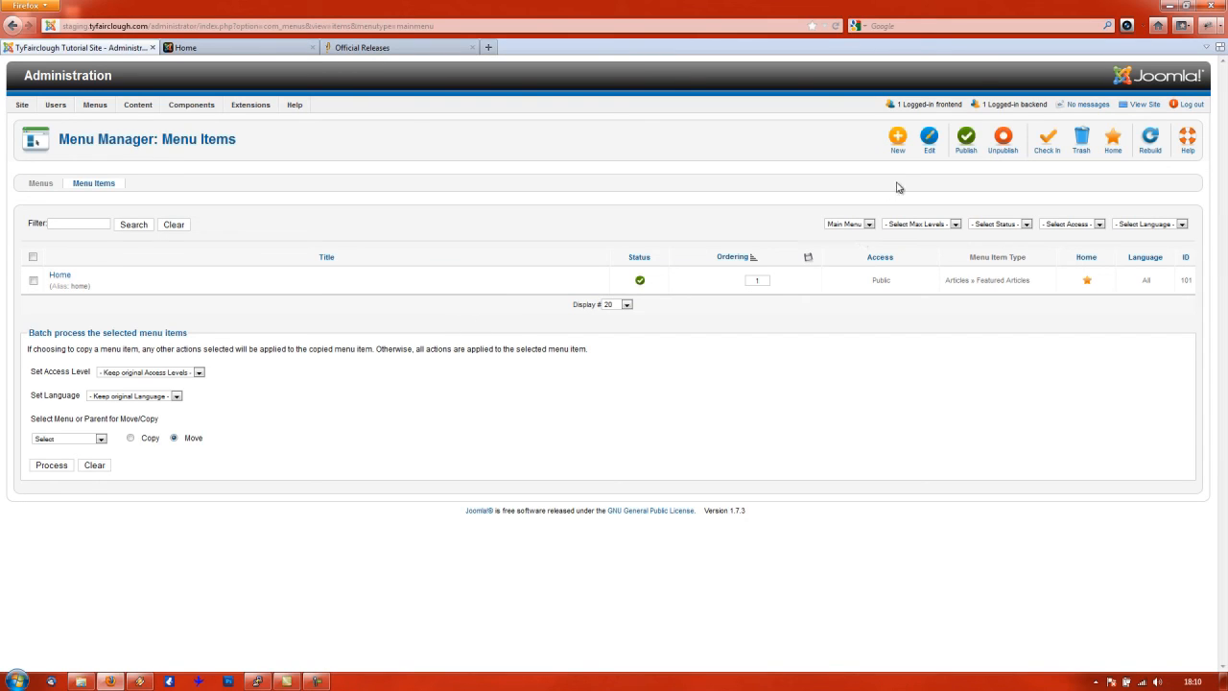
left_click(899, 142)
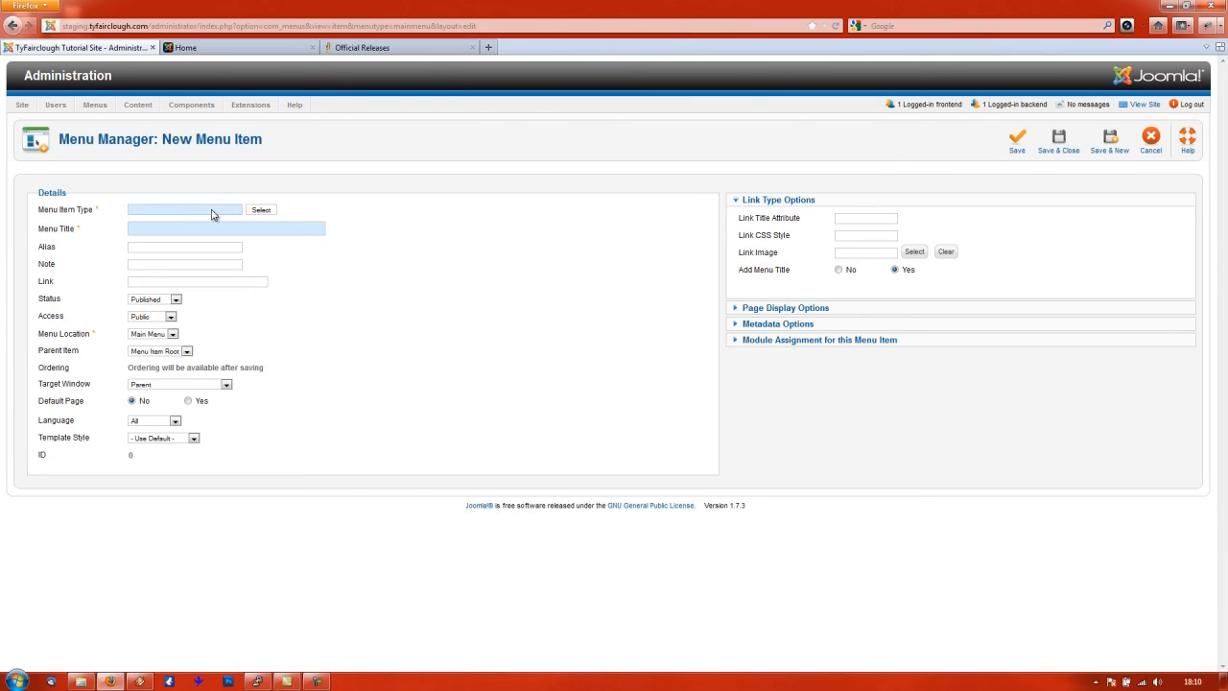
left_click(268, 212)
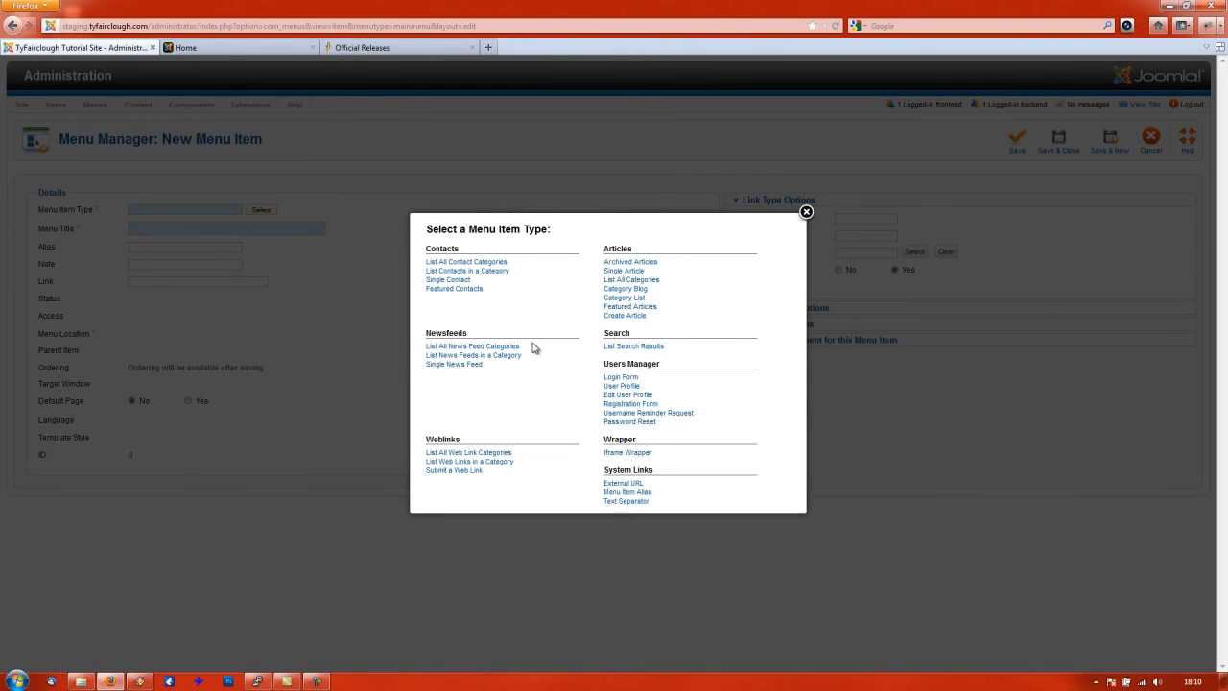
left_click(623, 272)
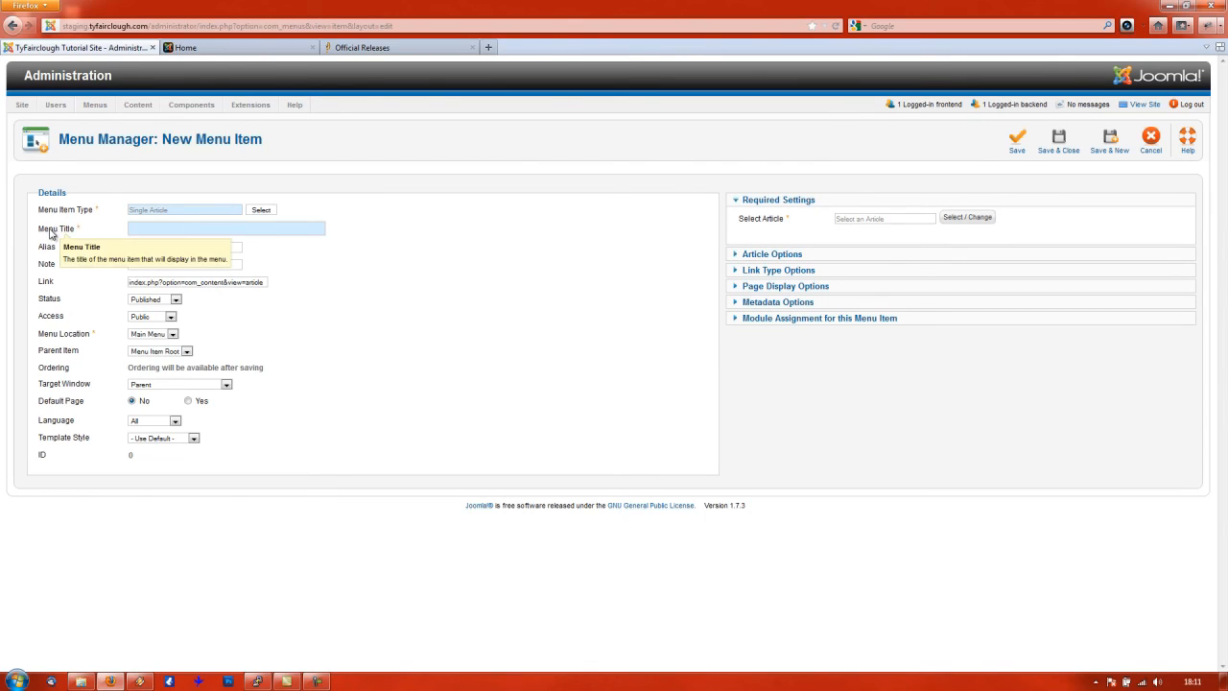
type("Welcome")
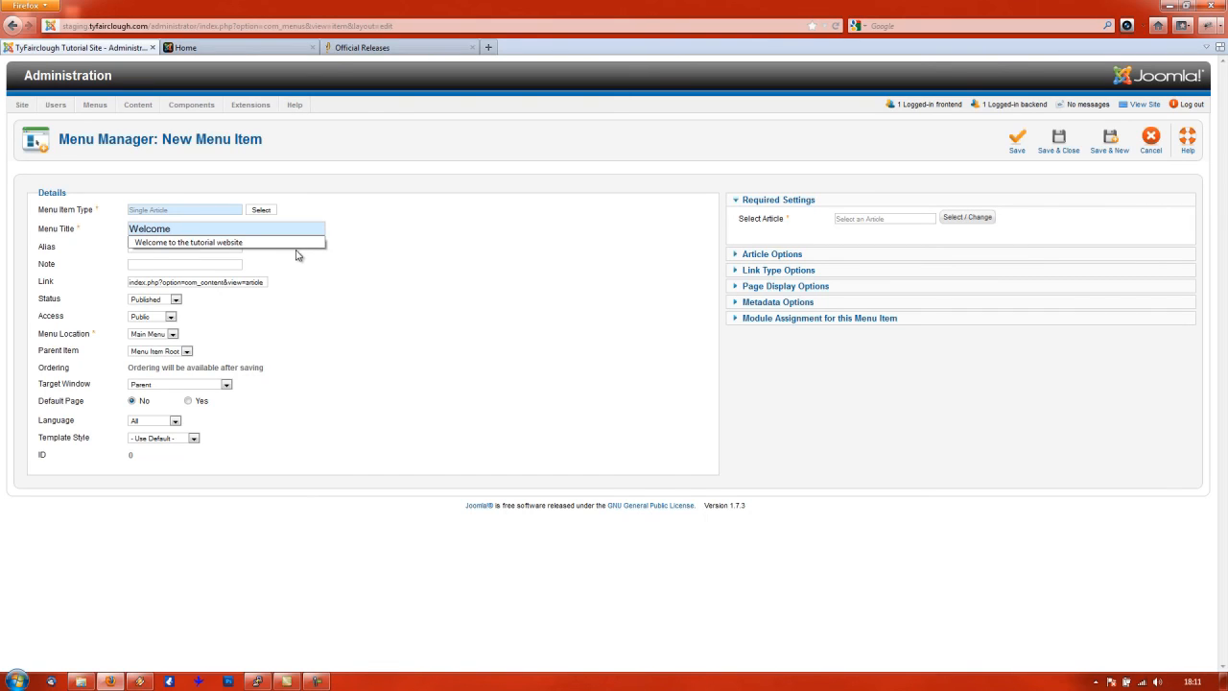
key("Escape")
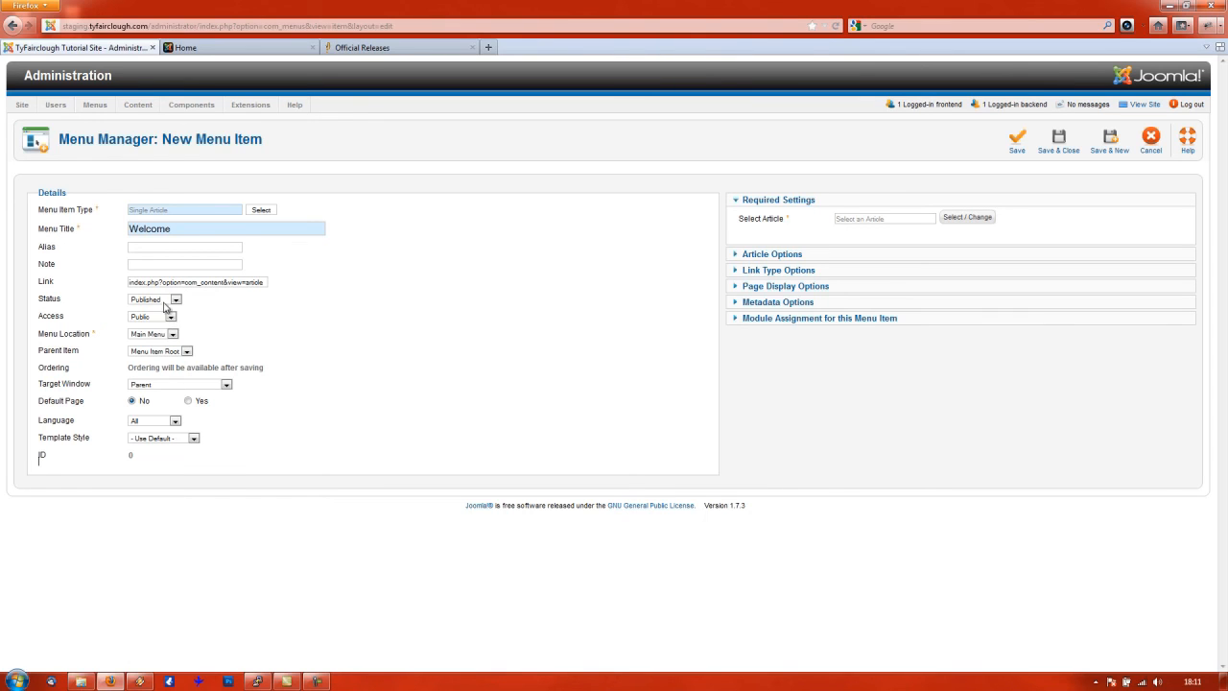
- Link the Welcome item to 'Welcome to the tutorial website', save it, and return to the site tab
left_click(974, 220)
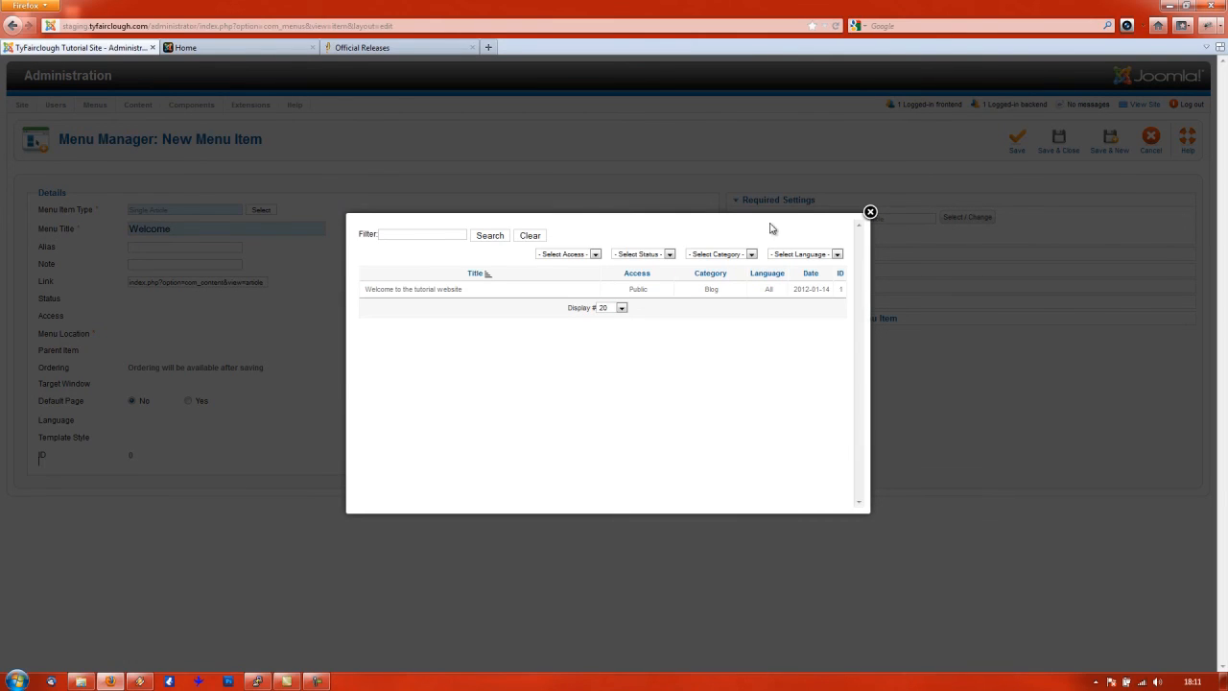
left_click(405, 292)
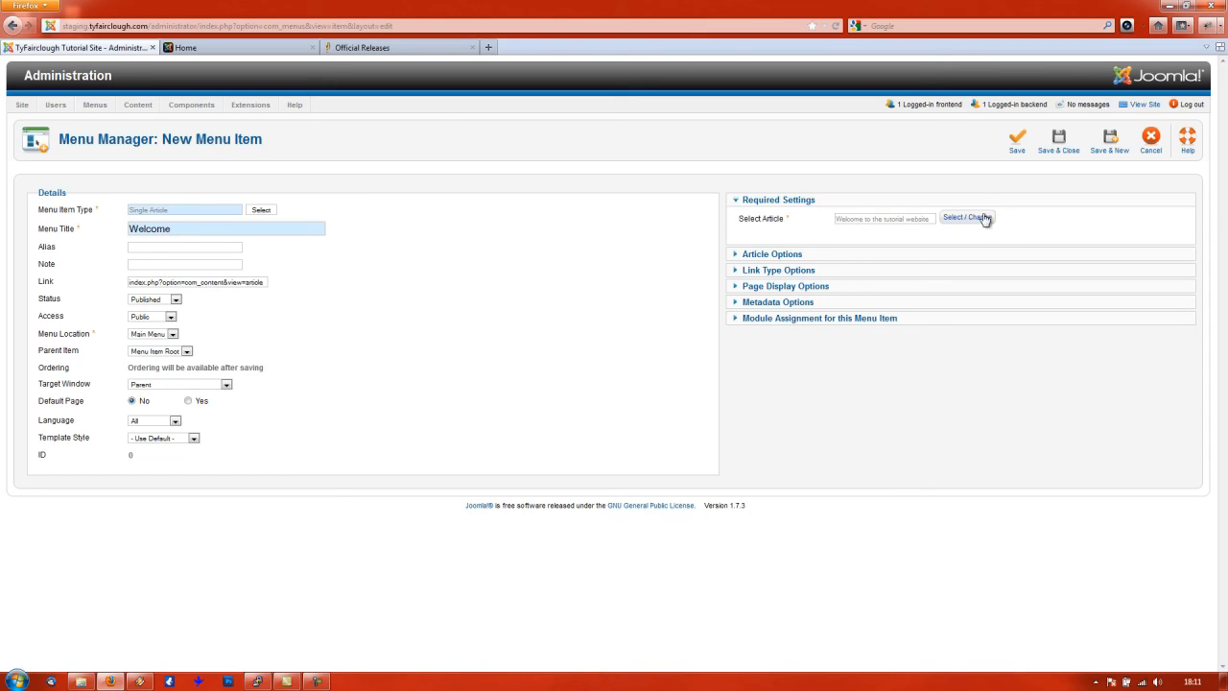
left_click(776, 257)
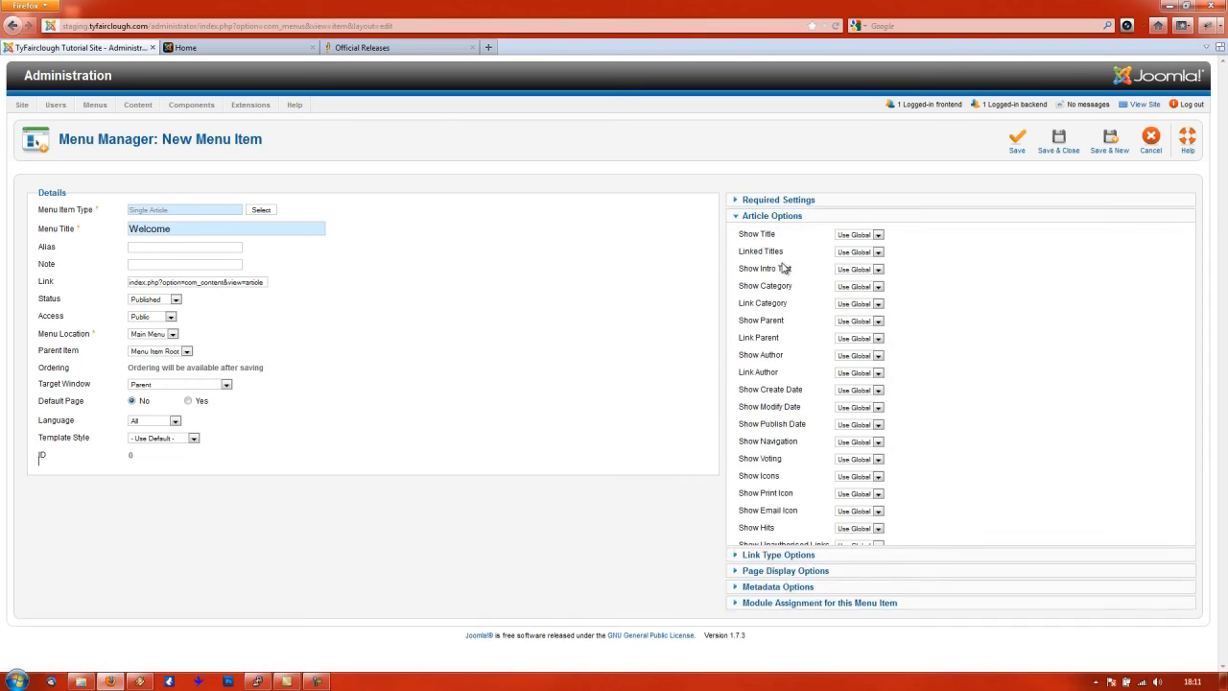
scroll(836, 543, "down", 1)
left_click(780, 576)
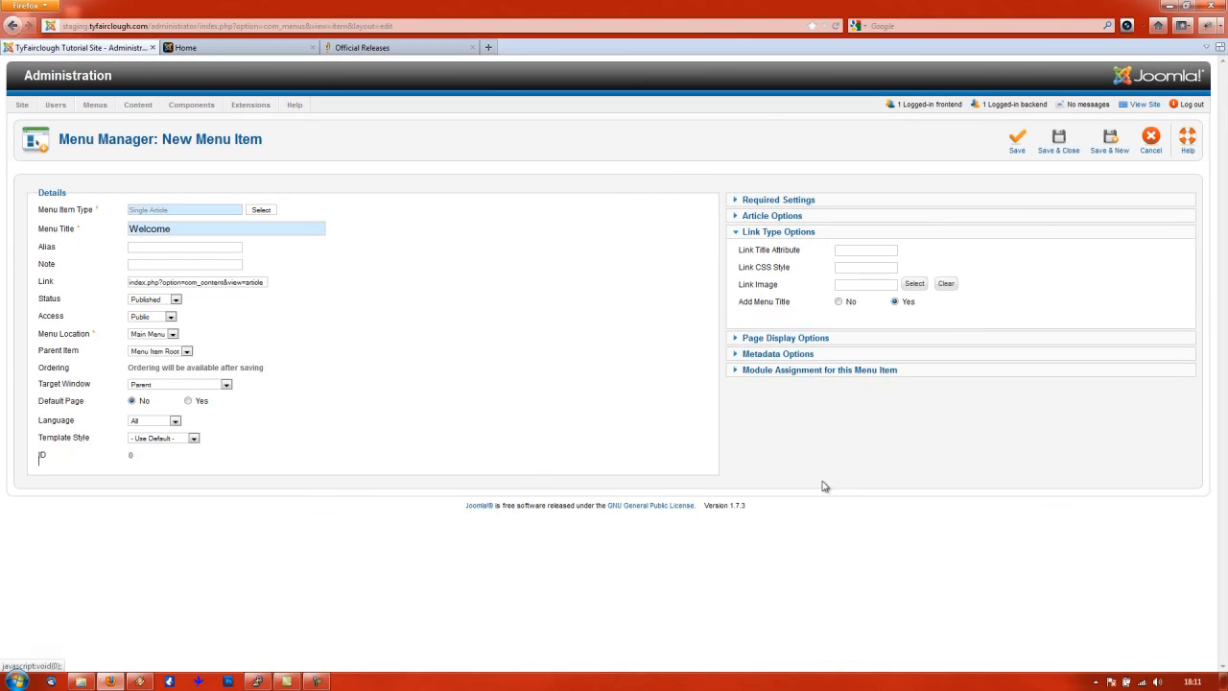
left_click(812, 341)
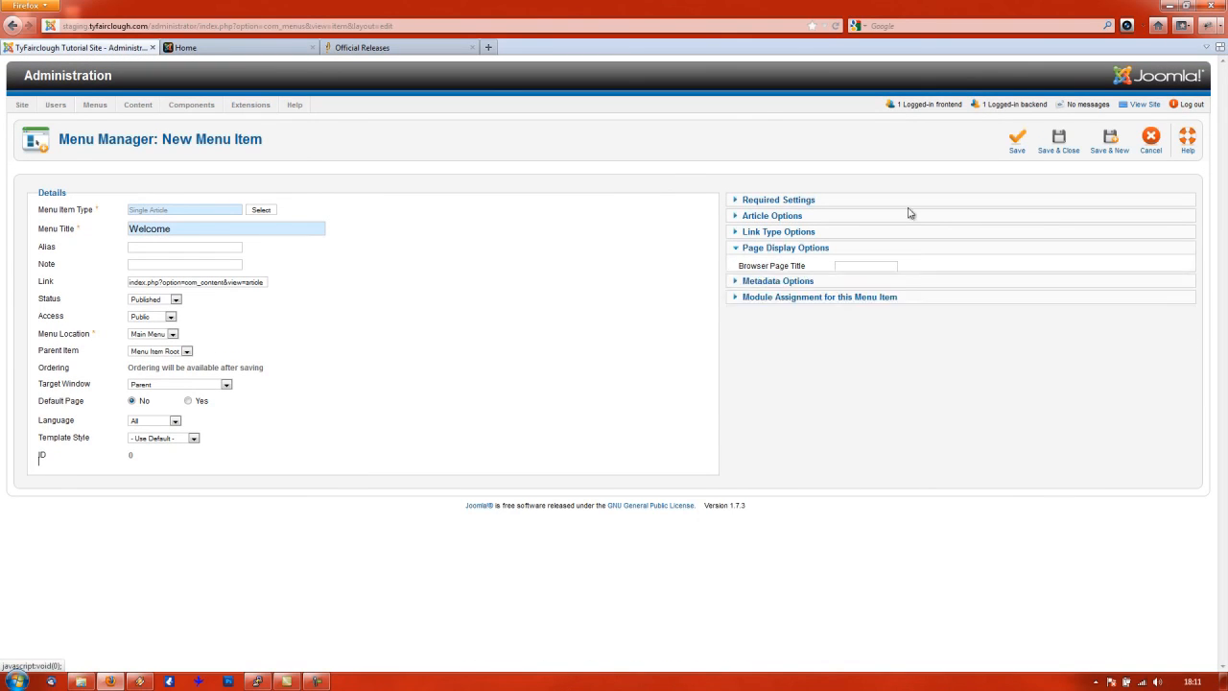
left_click(1060, 142)
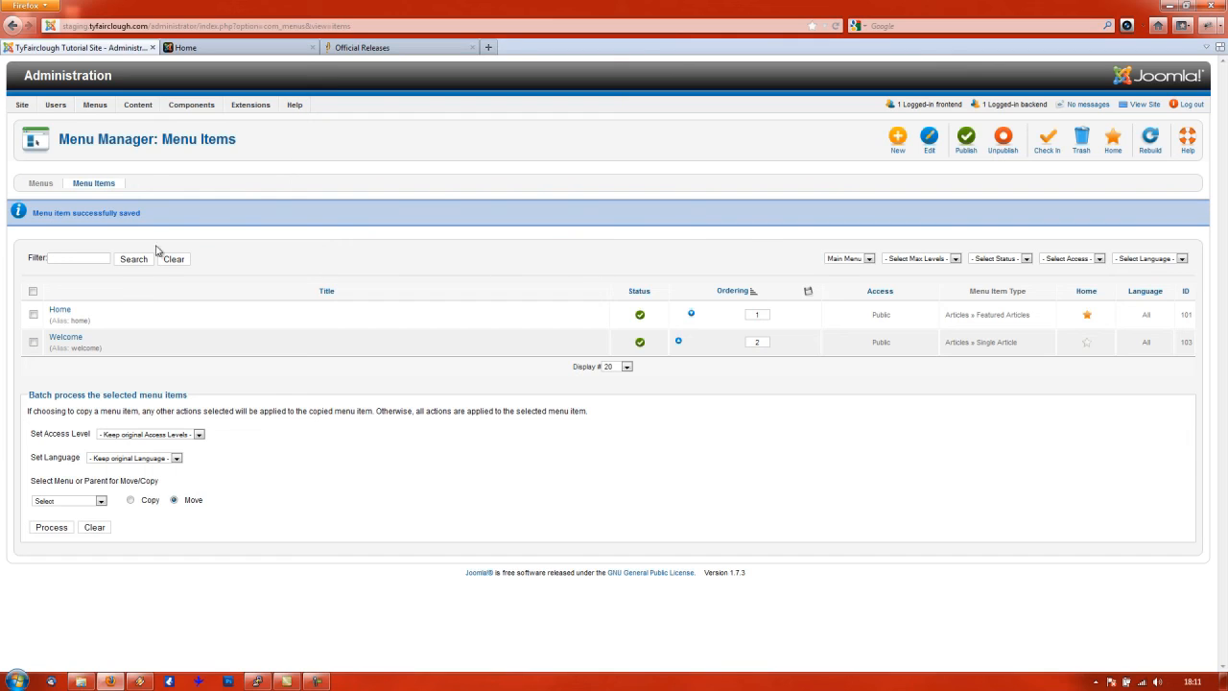
left_click(243, 52)
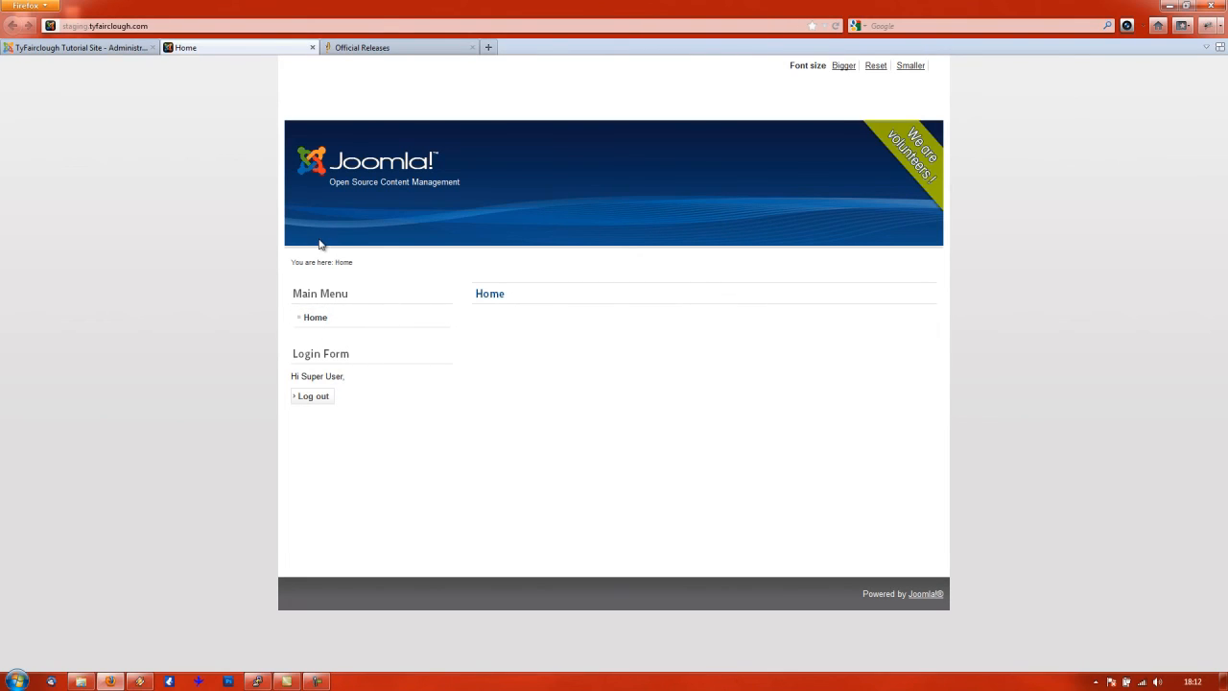
- Reload the frontend, open the Welcome menu link, and highlight the article's title and text
key("F5")
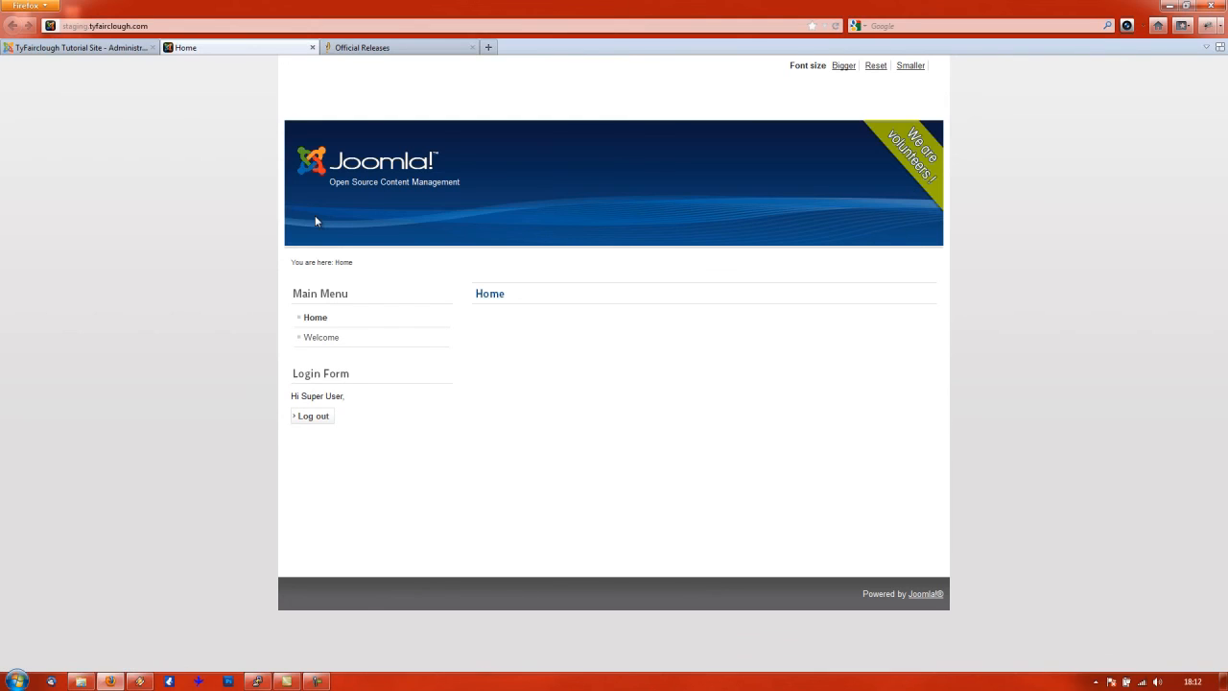
left_click(323, 341)
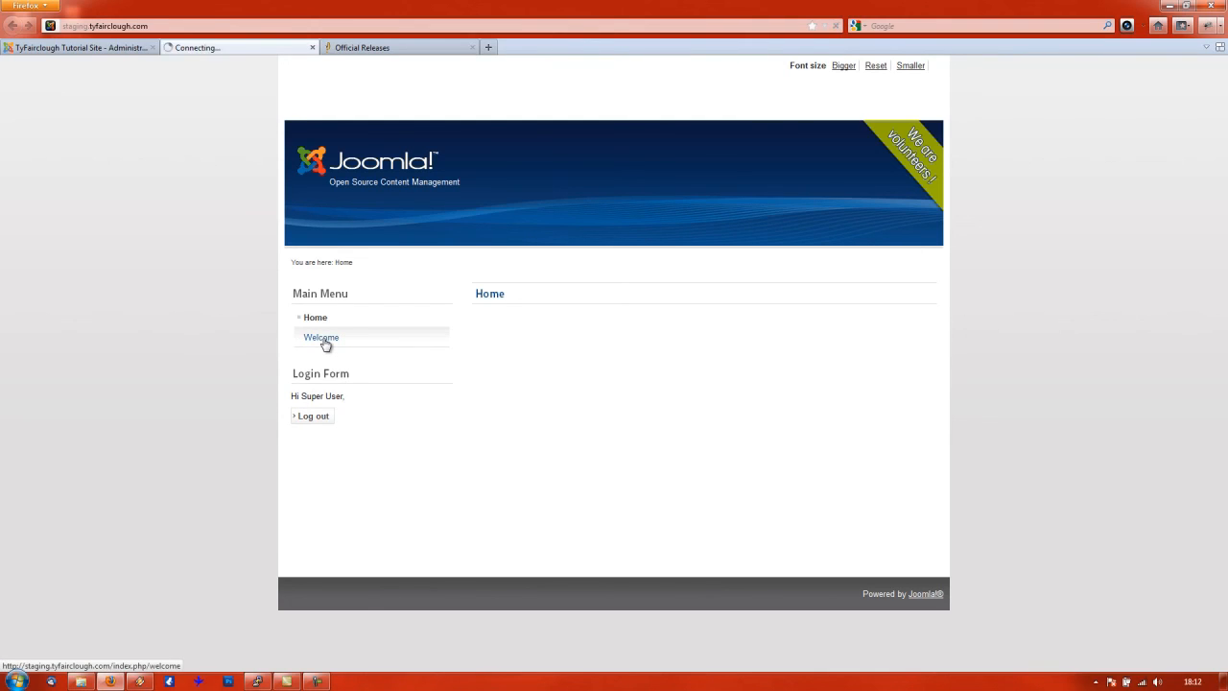
triple_click(476, 288)
left_click(645, 312)
triple_click(502, 296)
left_click(734, 403)
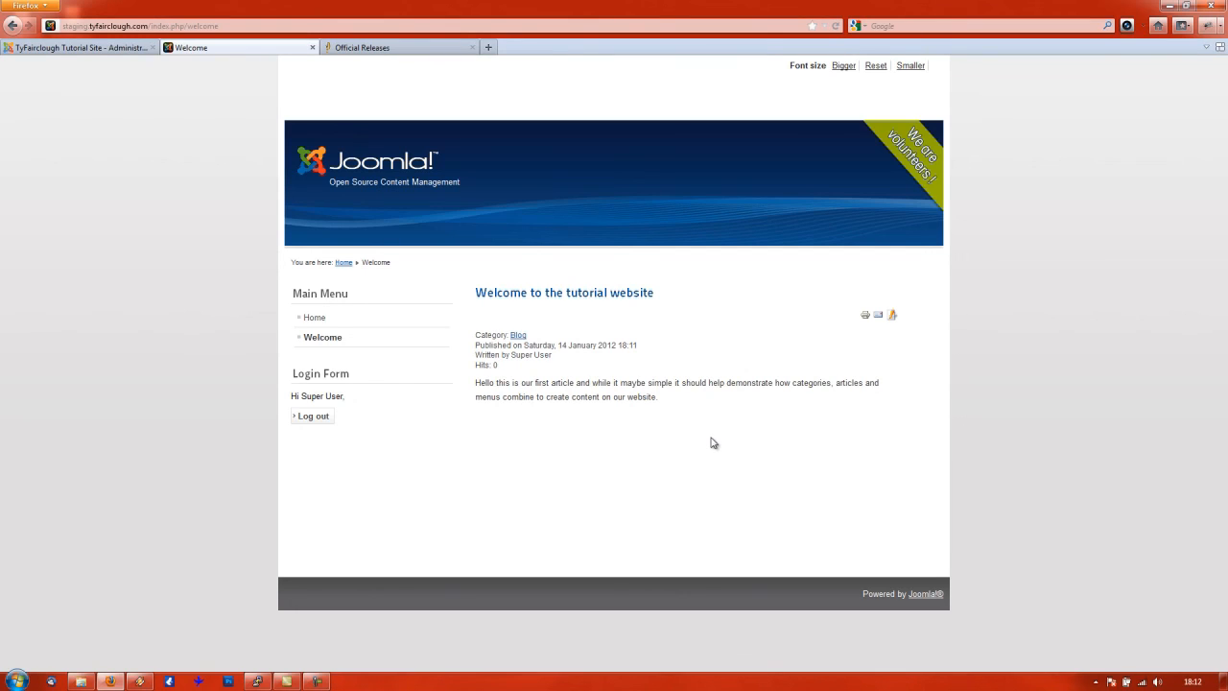
mouse_move(680, 404)
left_mouse_down()
mouse_move(589, 373)
mouse_move(700, 404)
left_mouse_up()
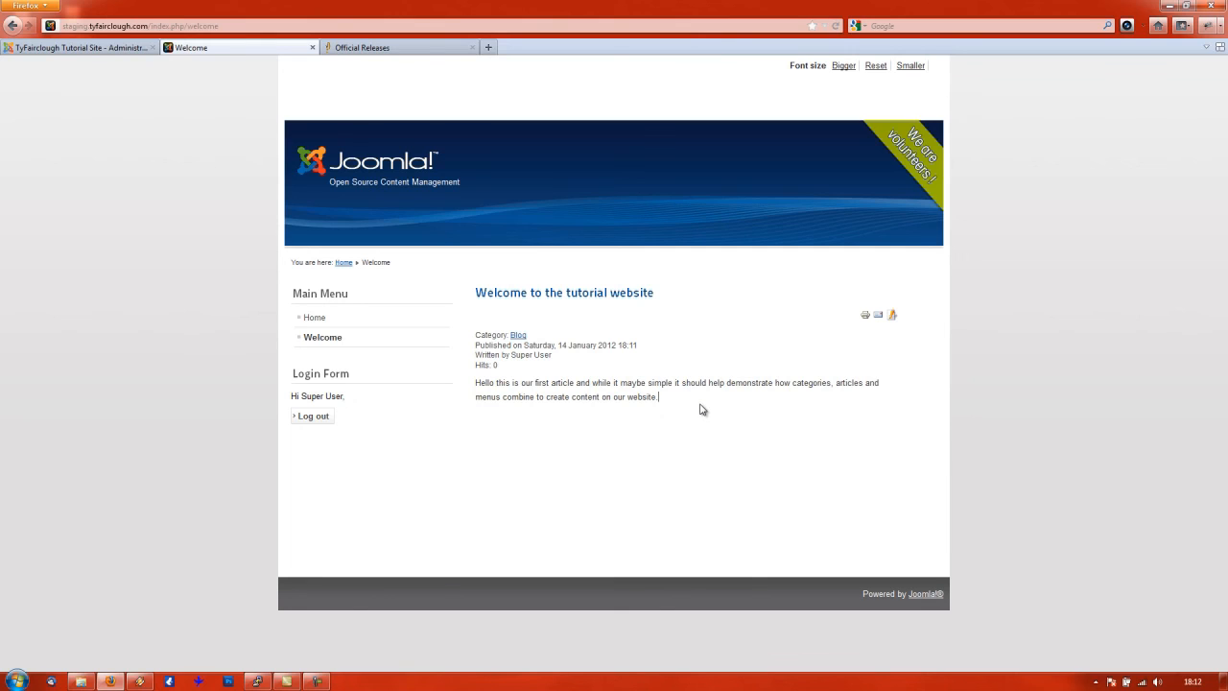